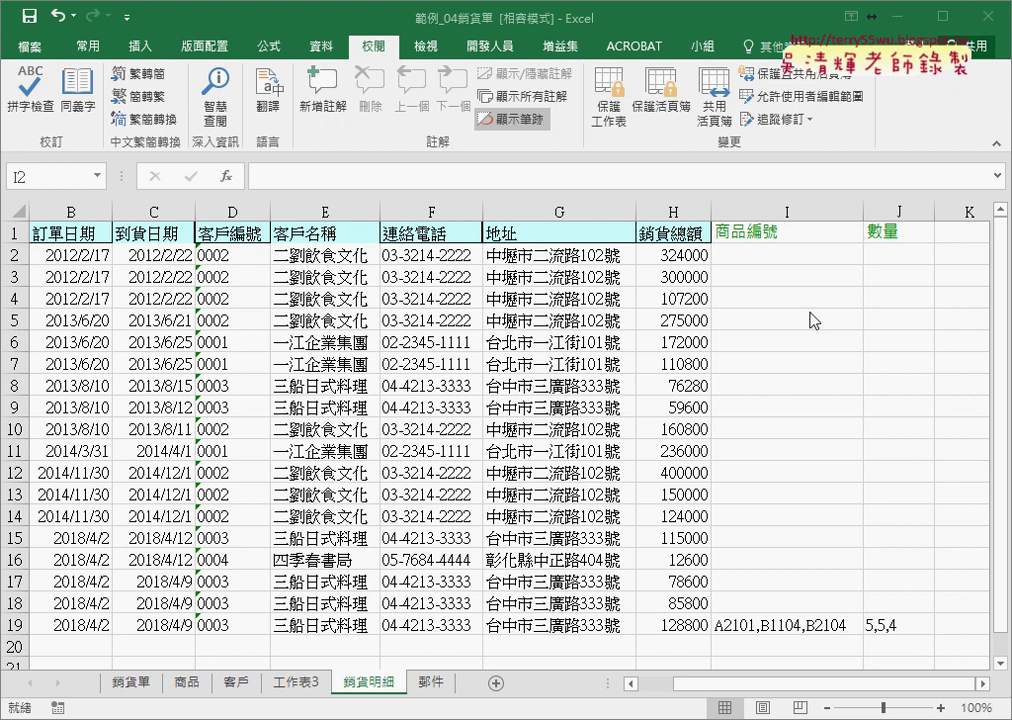
# Step: Select the order columns B–H and the code and quantity columns I–J
pyautogui.click(790, 208)
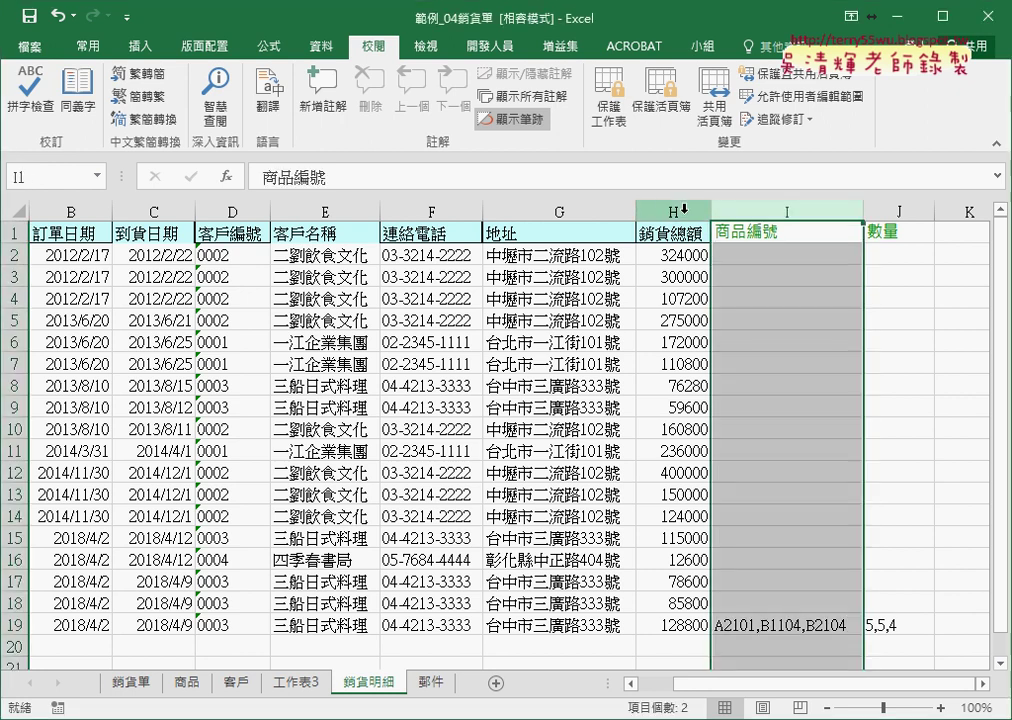
pyautogui.moveTo(700, 208); pyautogui.dragTo(67, 215)
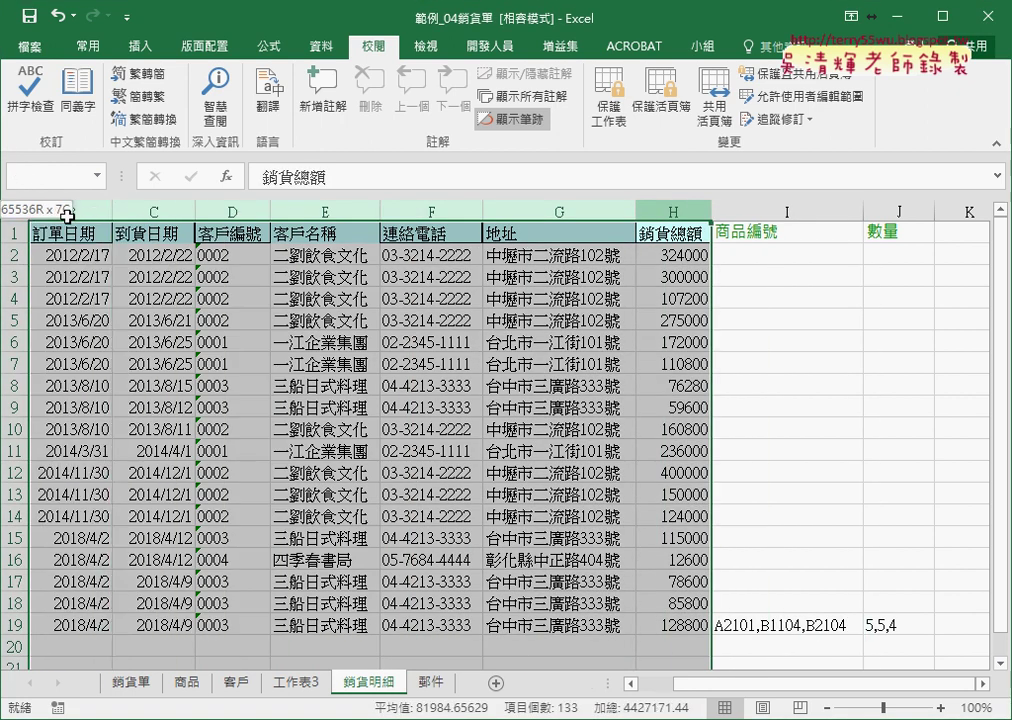
pyautogui.moveTo(820, 210); pyautogui.dragTo(878, 210)
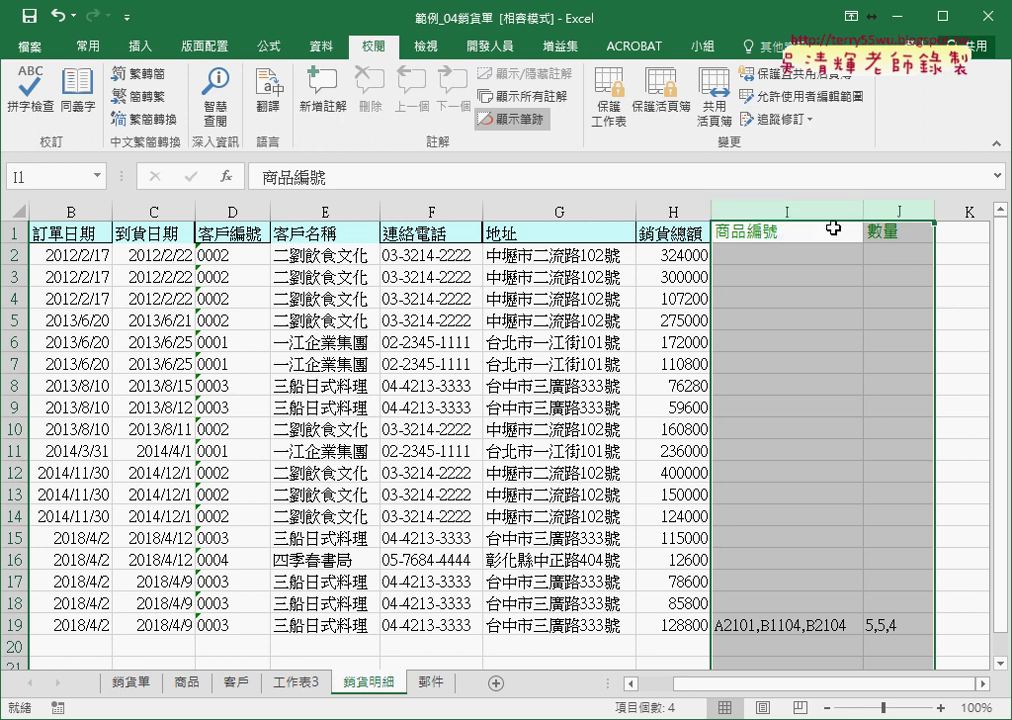
# Step: On the 銷貨單 form, set delivery type E2 to 2急件 and customer B3 to 0003
pyautogui.click(138, 682)
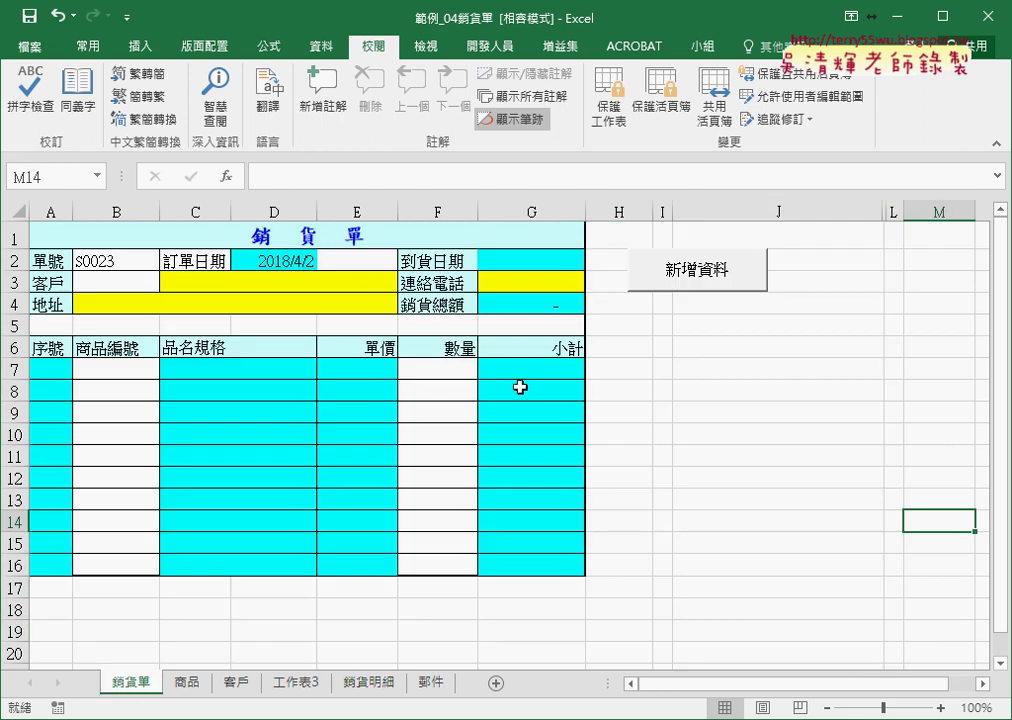
pyautogui.click(340, 260)
pyautogui.click(405, 260)
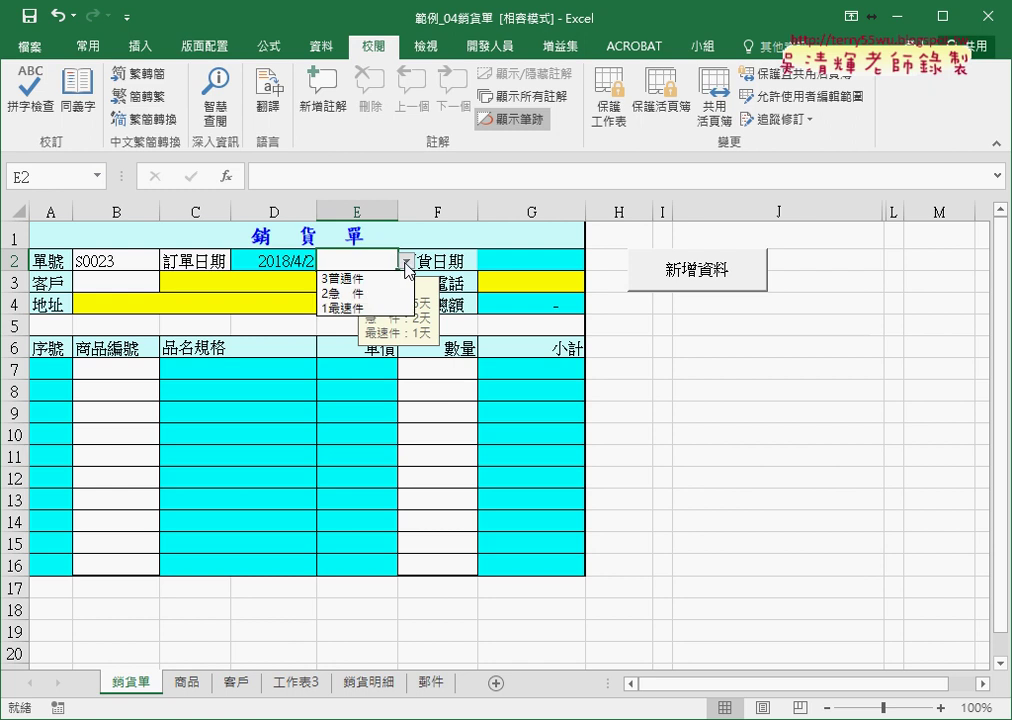
pyautogui.click(384, 296)
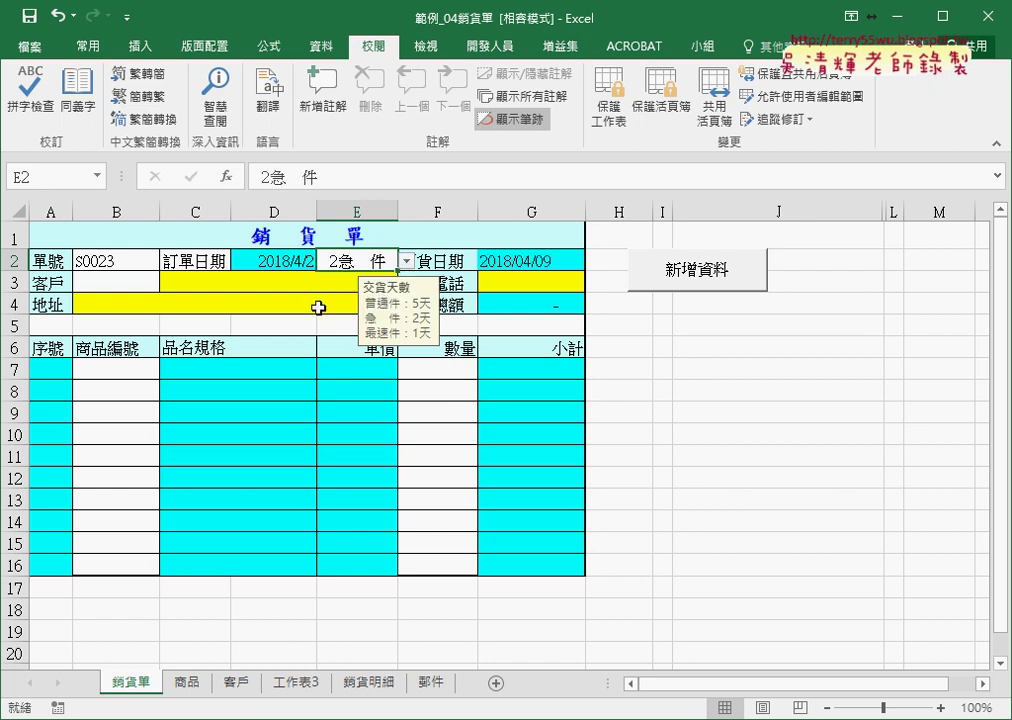
pyautogui.click(150, 284)
pyautogui.click(166, 282)
pyautogui.click(152, 329)
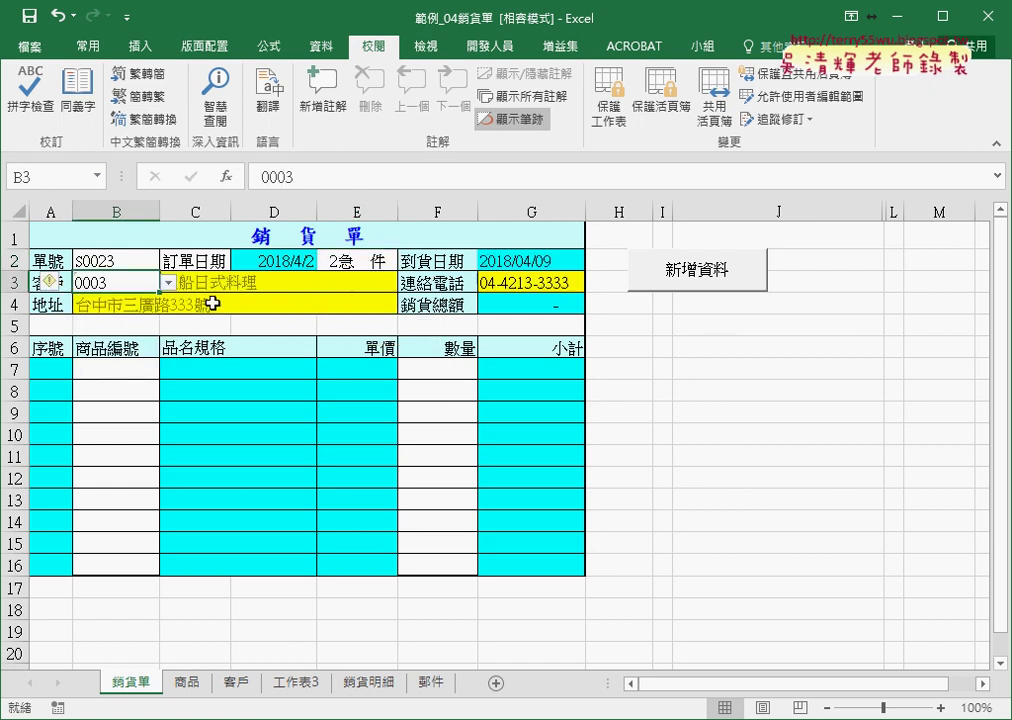
# Step: Enter the first order line as product A2101 with quantity 4
pyautogui.click(150, 369)
pyautogui.click(166, 370)
pyautogui.click(154, 420)
pyautogui.click(459, 375)
pyautogui.click(487, 370)
pyautogui.click(468, 437)
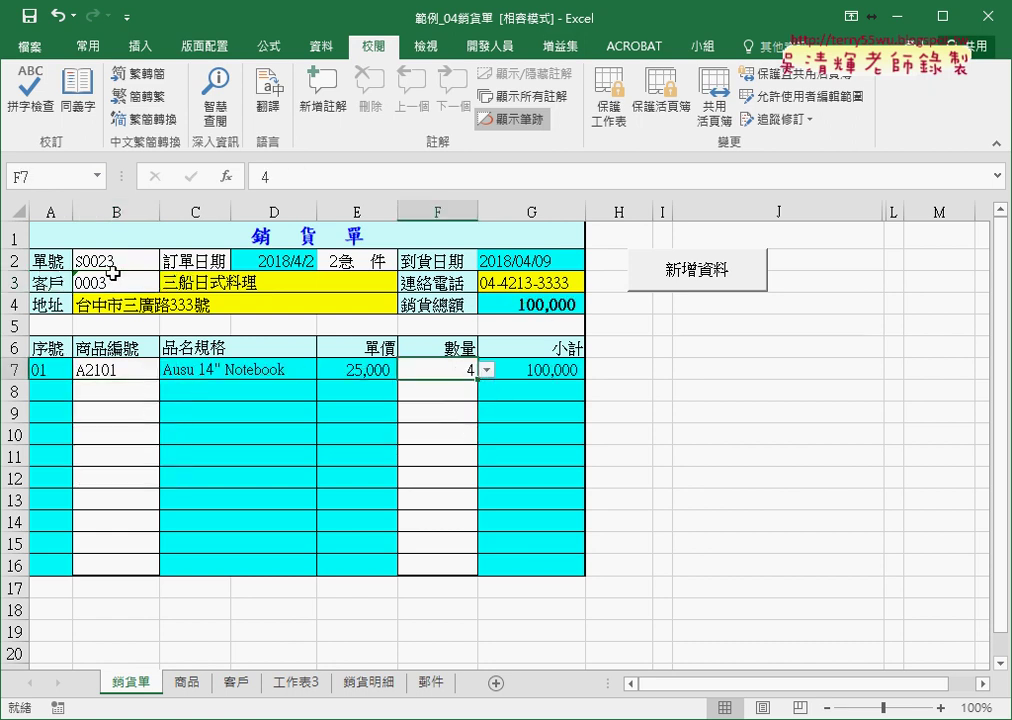
pyautogui.moveTo(110, 261); pyautogui.dragTo(540, 283)
# Step: Add B1102 with quantity 4 on the second line and check the 104,800 total in G4
pyautogui.click(145, 391)
pyautogui.click(165, 391)
pyautogui.click(105, 472)
pyautogui.click(429, 389)
pyautogui.click(487, 391)
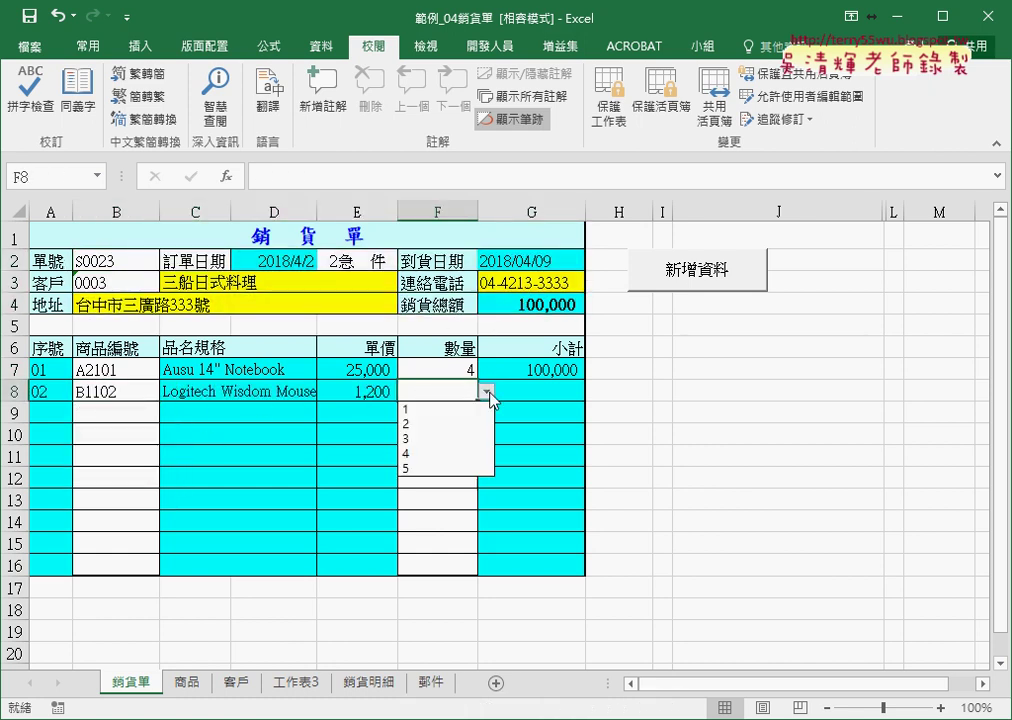
pyautogui.click(463, 456)
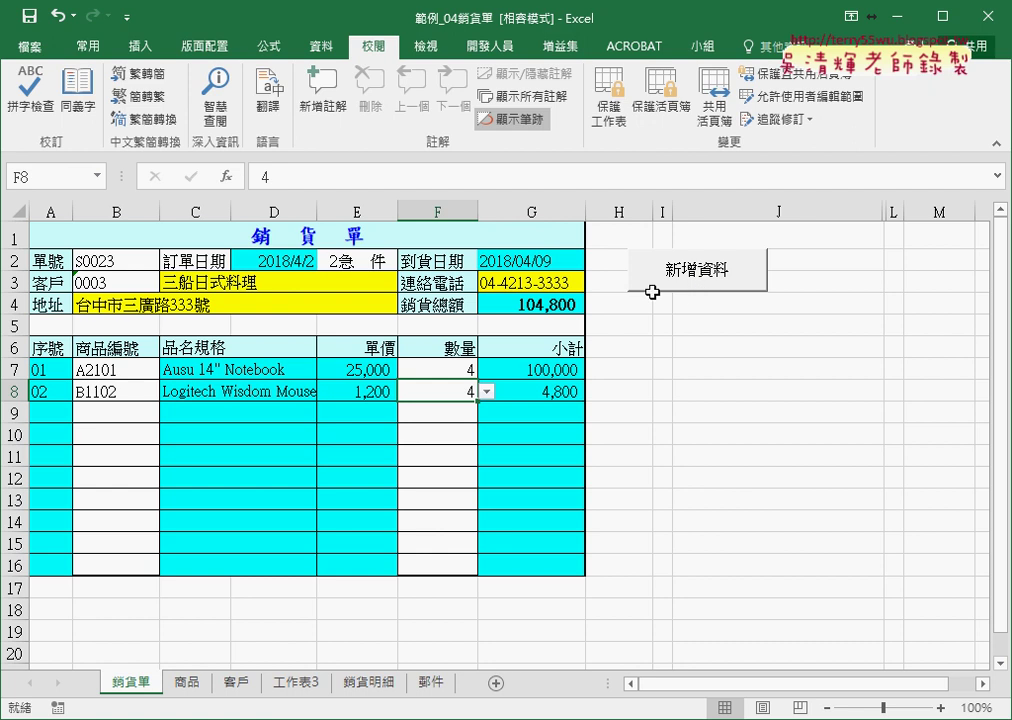
pyautogui.moveTo(537, 260); pyautogui.dragTo(537, 282)
pyautogui.click(538, 304)
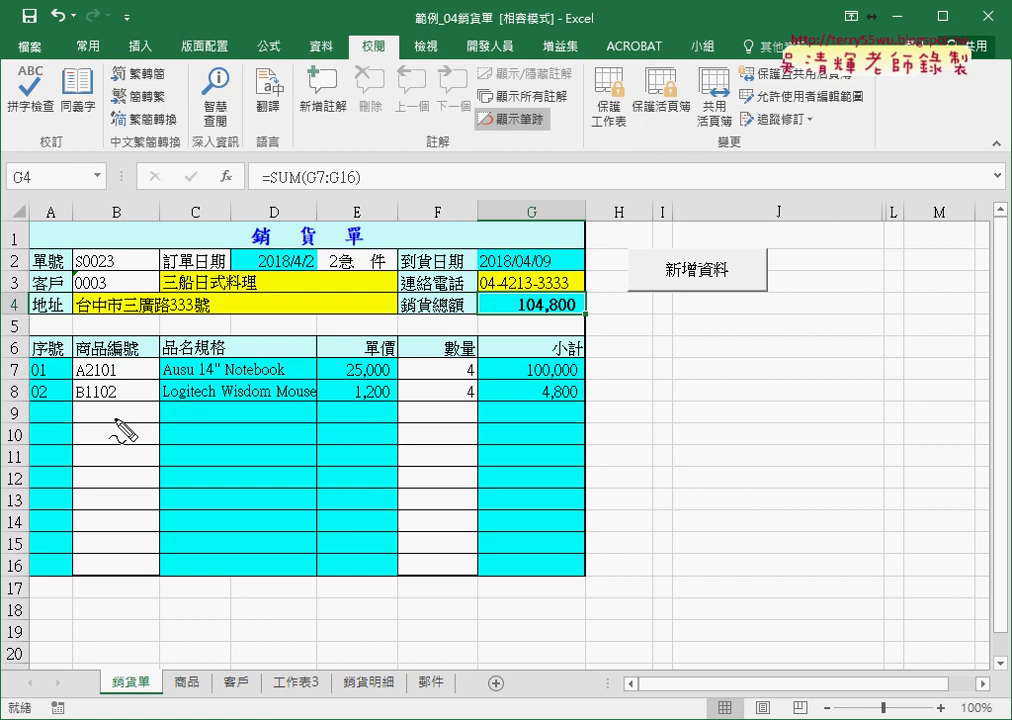
pyautogui.moveTo(147, 352); pyautogui.dragTo(100, 420)
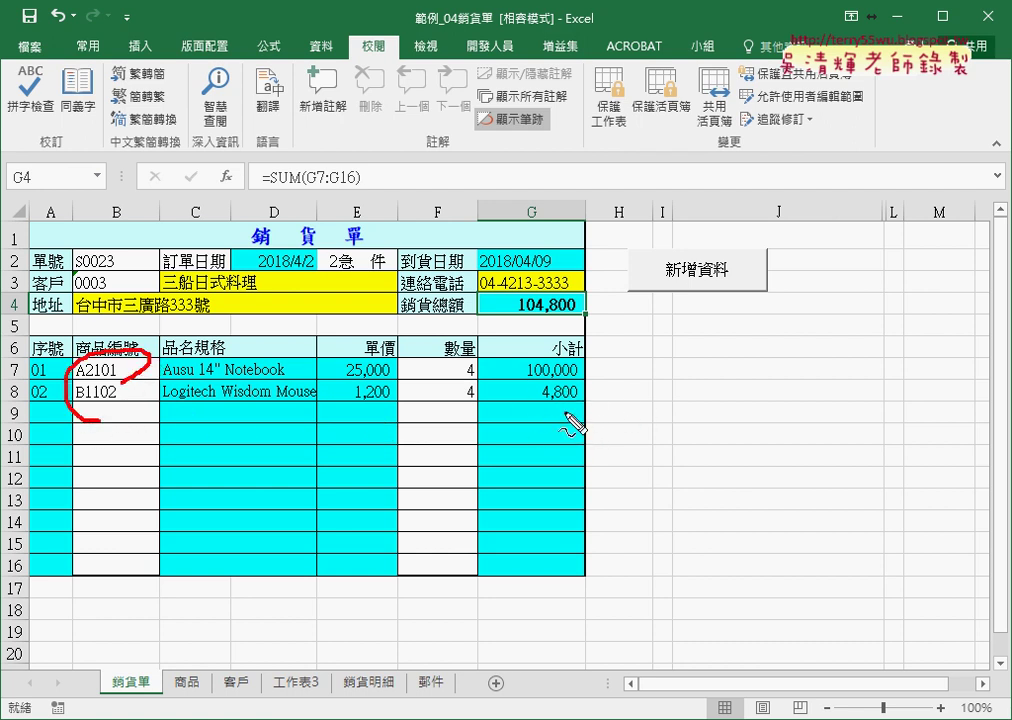
pyautogui.moveTo(580, 385); pyautogui.dragTo(566, 398)
pyautogui.moveTo(350, 403); pyautogui.dragTo(392, 402)
pyautogui.moveTo(126, 404); pyautogui.dragTo(94, 405)
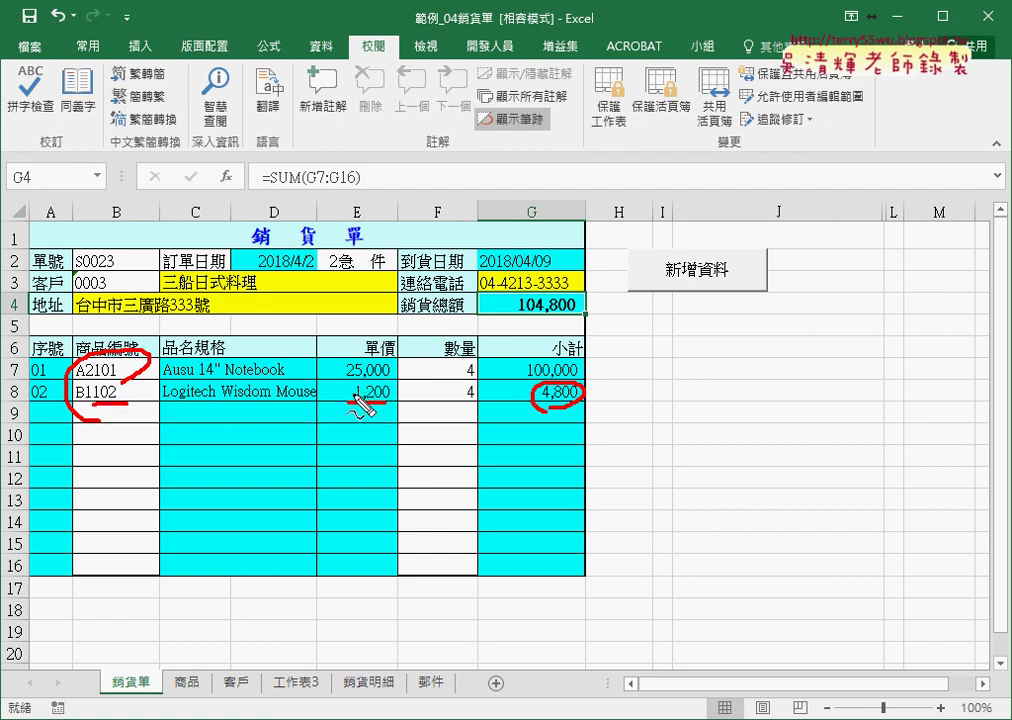
pyautogui.moveTo(466, 381); pyautogui.dragTo(480, 390)
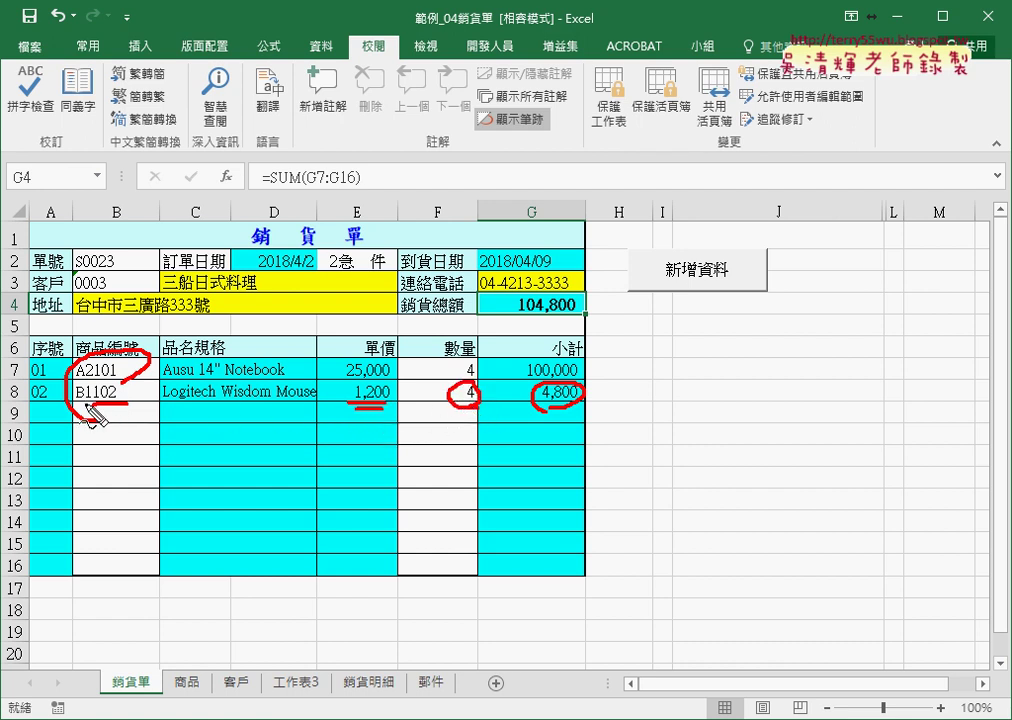
pyautogui.moveTo(84, 406); pyautogui.dragTo(118, 406)
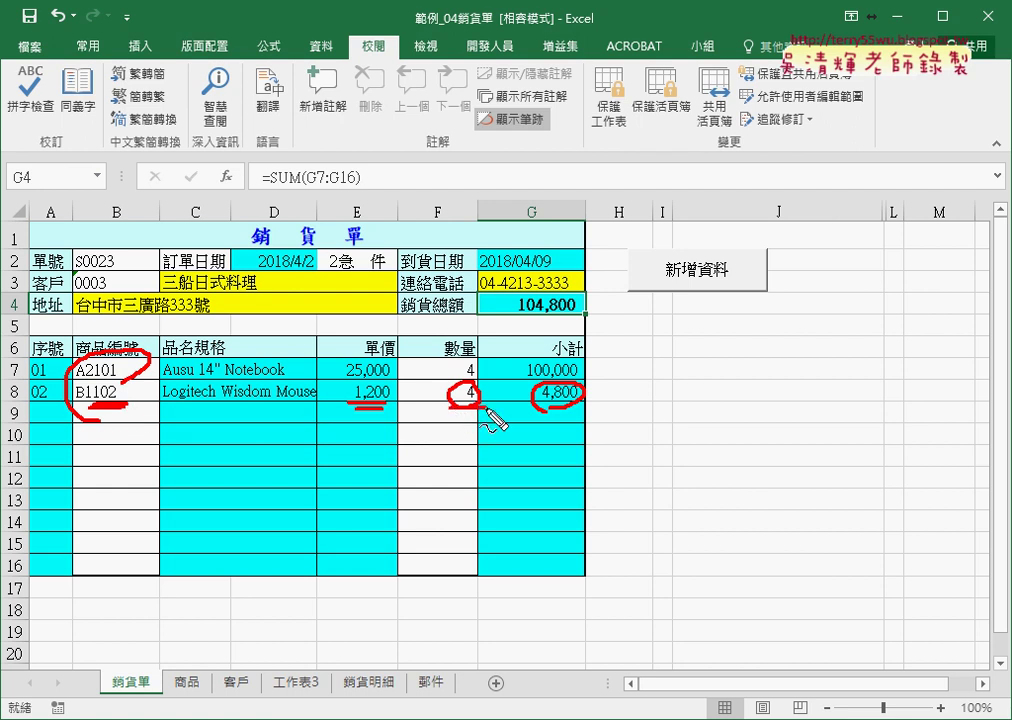
pyautogui.press('Escape')
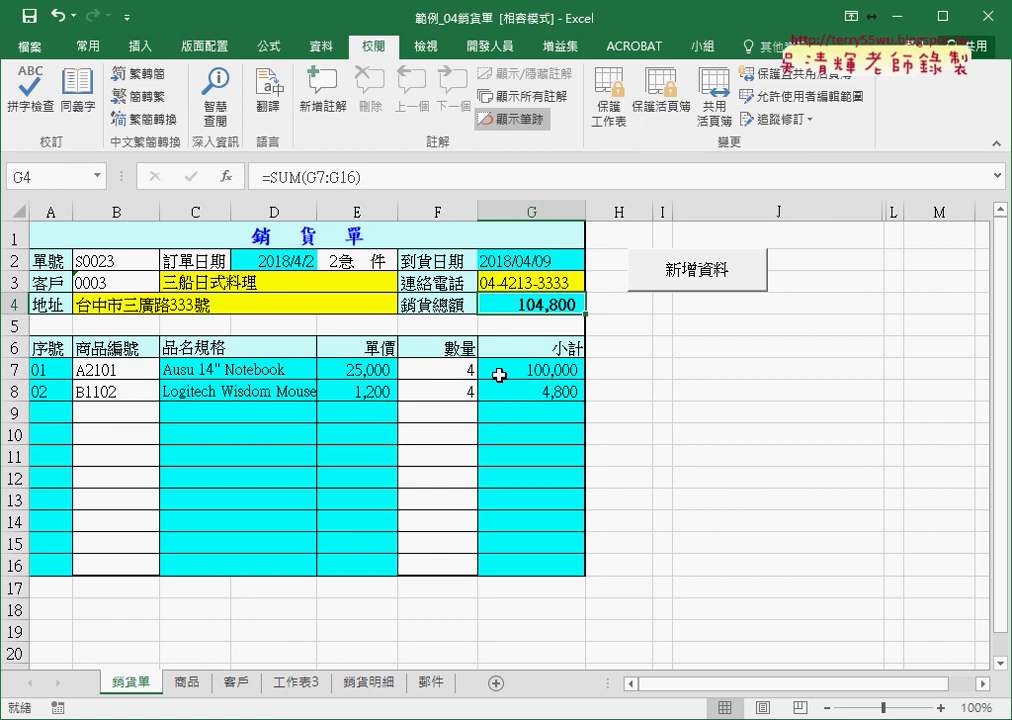
# Step: Choose product B1102 in B9 and product A1103 in B10
pyautogui.click(118, 371)
pyautogui.moveTo(118, 371); pyautogui.dragTo(131, 411)
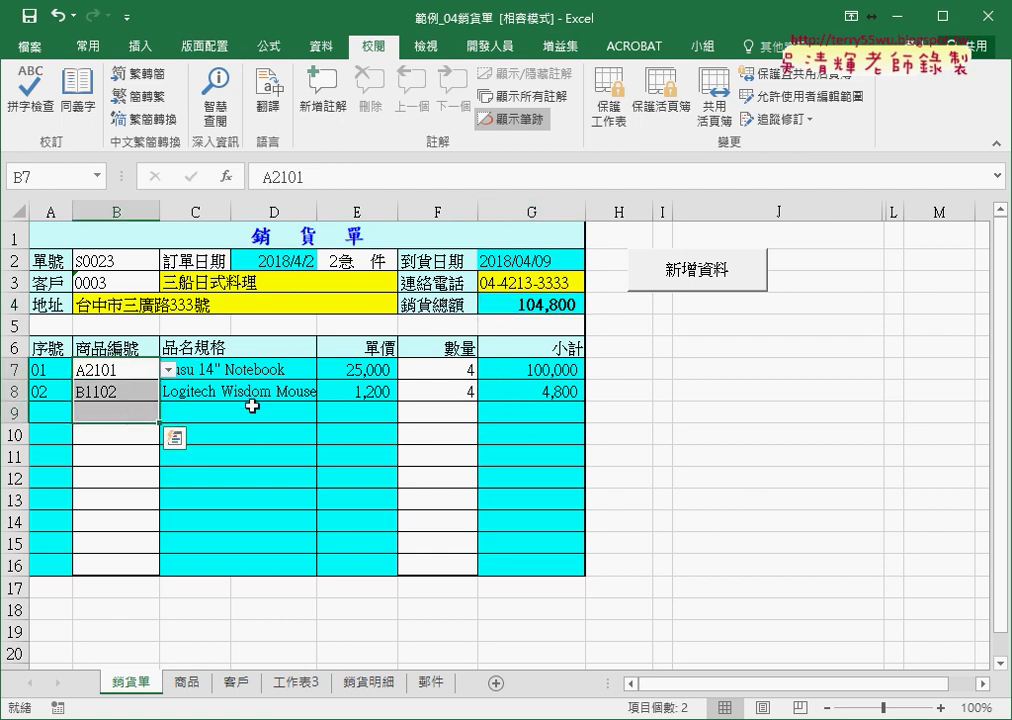
pyautogui.click(150, 413)
pyautogui.click(168, 412)
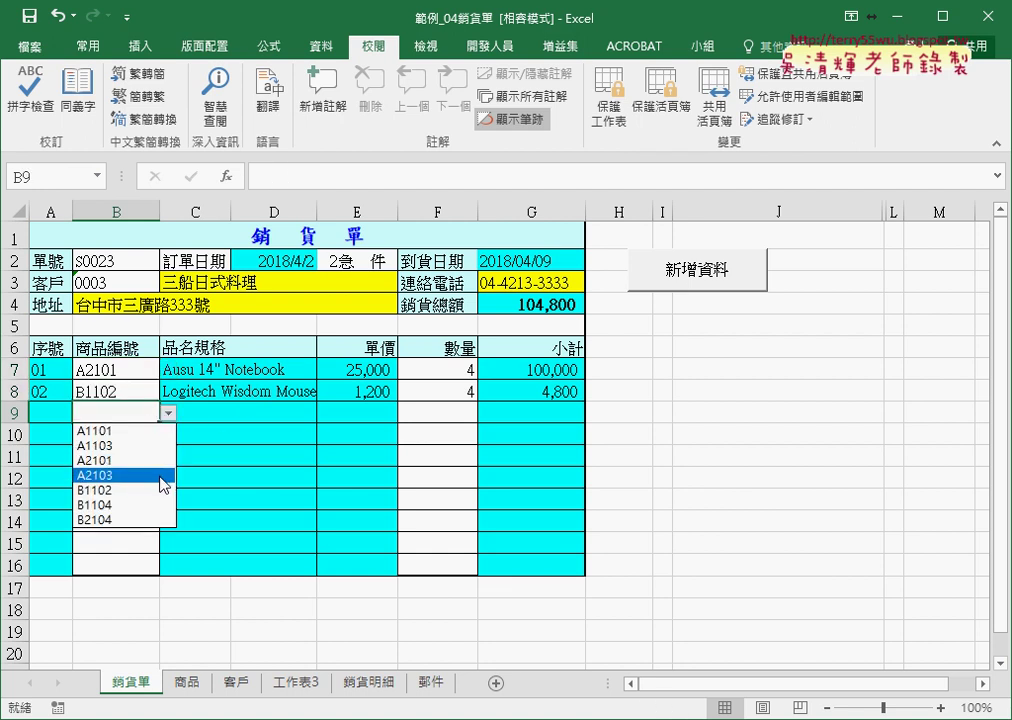
pyautogui.click(160, 490)
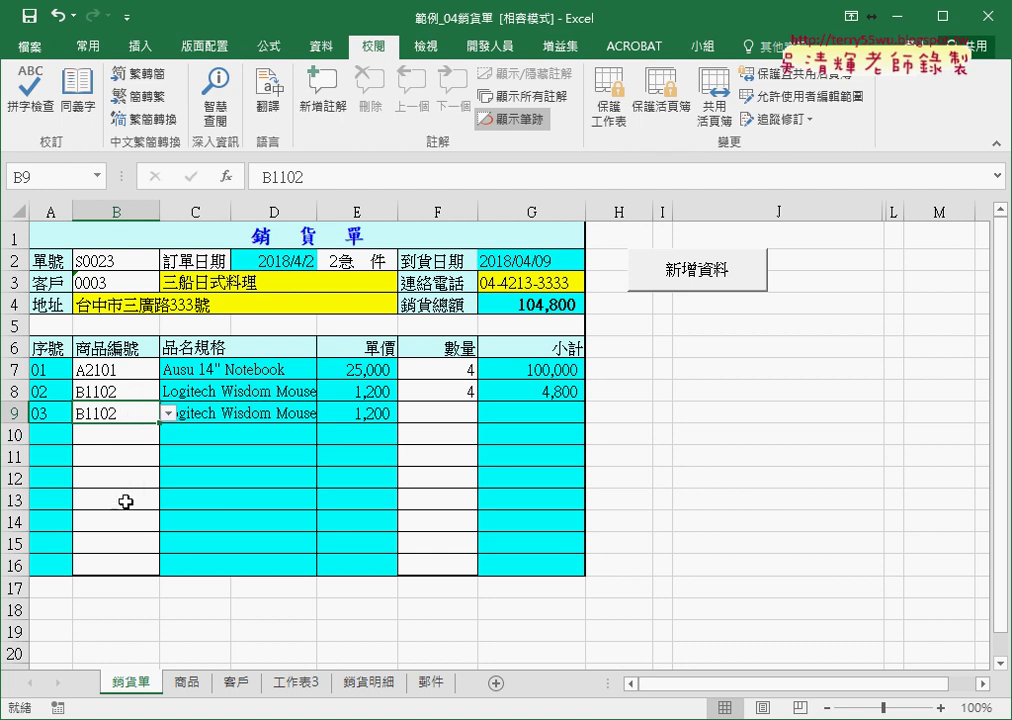
pyautogui.click(140, 436)
pyautogui.click(167, 435)
pyautogui.click(145, 467)
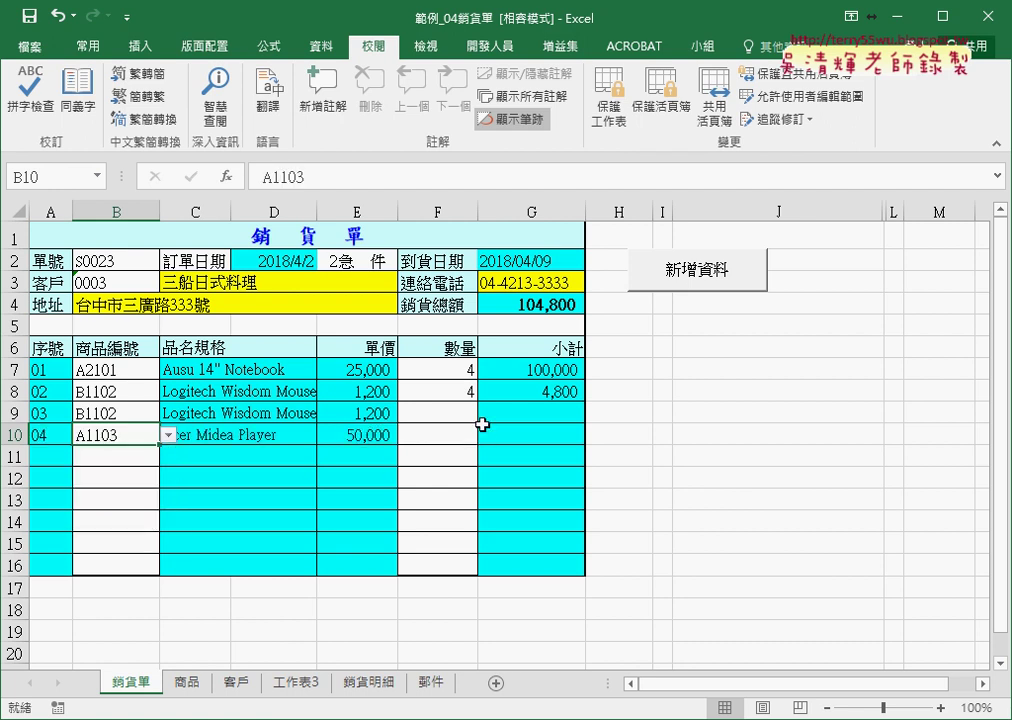
# Step: Set quantities to 2 in F9 and 4 in F10, then select the product codes B7:B11
pyautogui.click(465, 413)
pyautogui.click(486, 413)
pyautogui.click(462, 446)
pyautogui.click(464, 440)
pyautogui.click(486, 435)
pyautogui.click(452, 496)
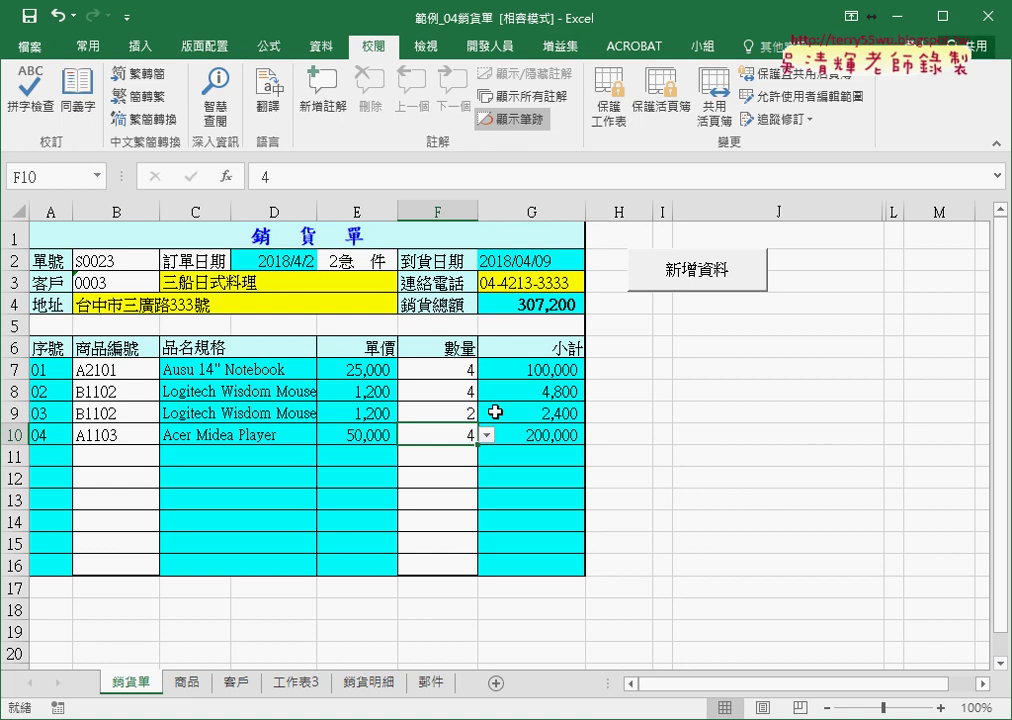
pyautogui.moveTo(133, 370)
pyautogui.mouseDown()
pyautogui.moveTo(133, 446)
pyautogui.moveTo(131, 430)
pyautogui.mouseUp()
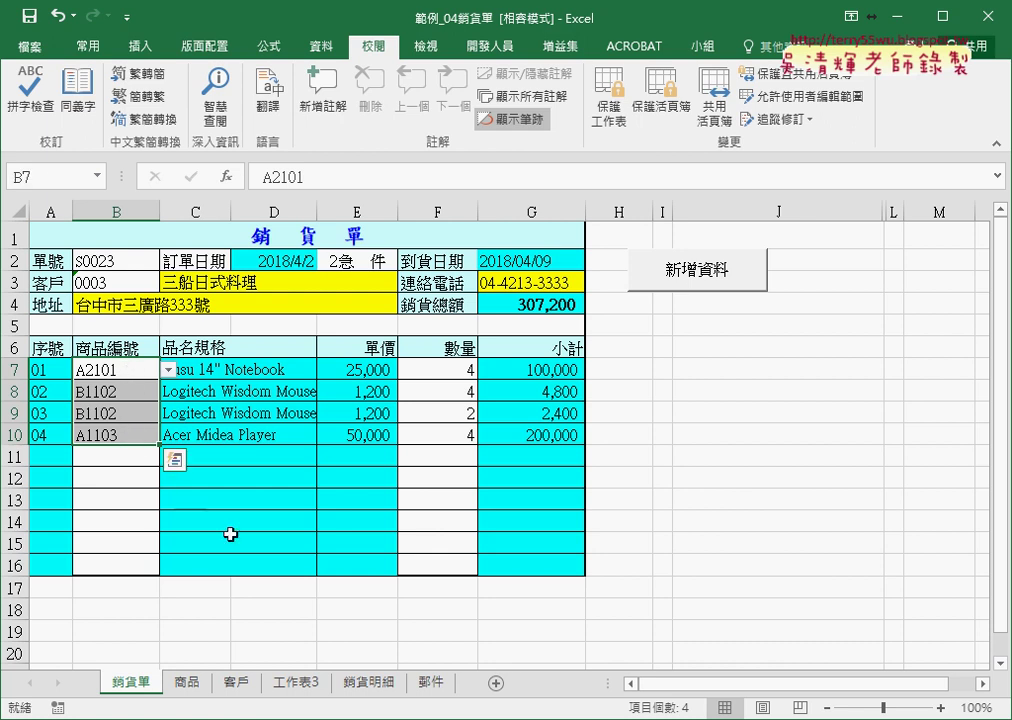
pyautogui.click(368, 683)
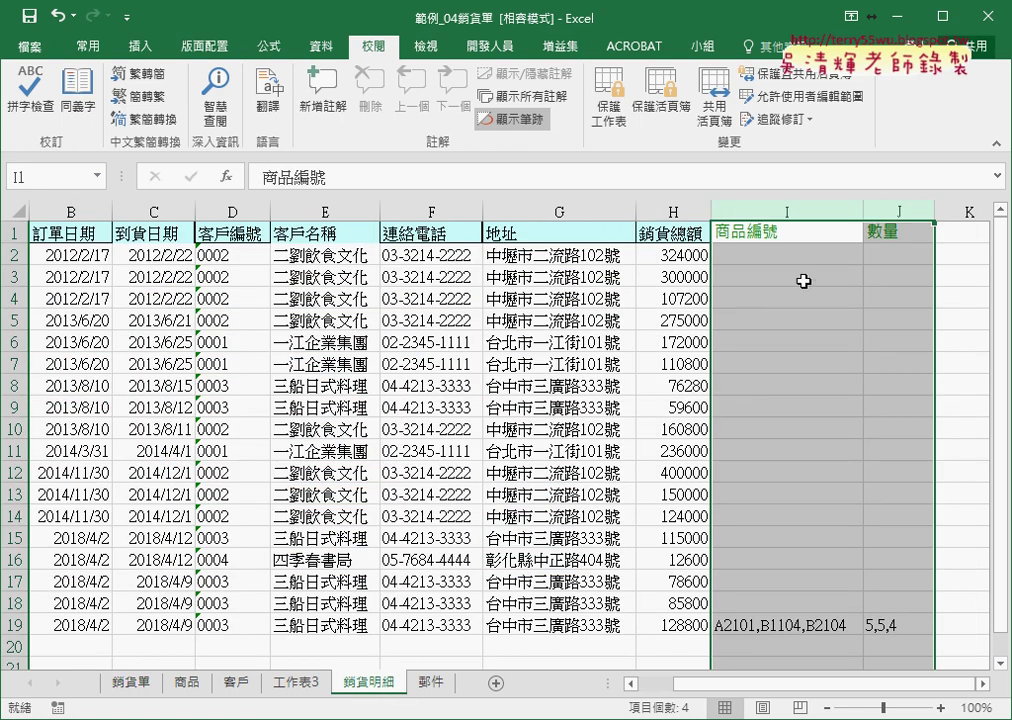
pyautogui.click(802, 231)
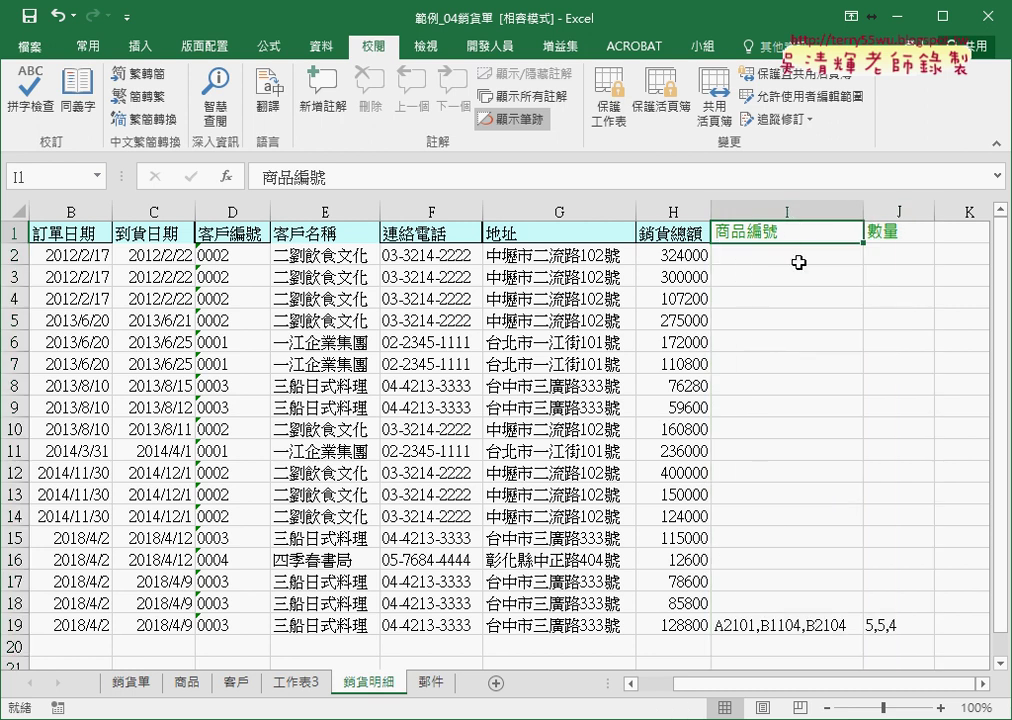
pyautogui.click(132, 683)
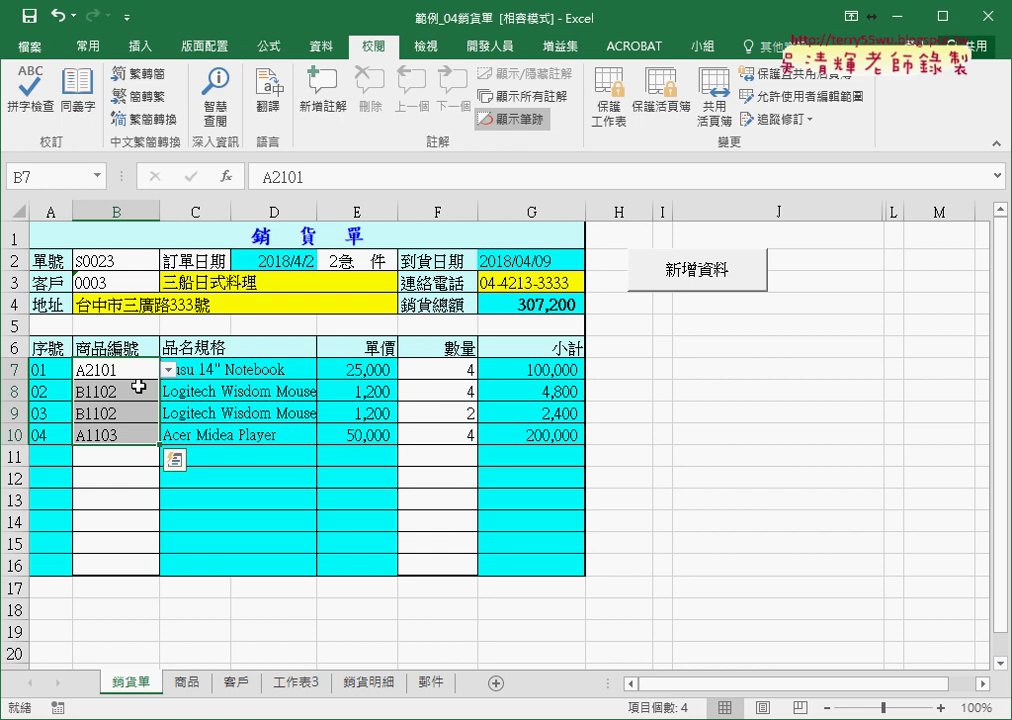
pyautogui.moveTo(113, 348); pyautogui.dragTo(120, 552)
pyautogui.moveTo(412, 348); pyautogui.dragTo(428, 562)
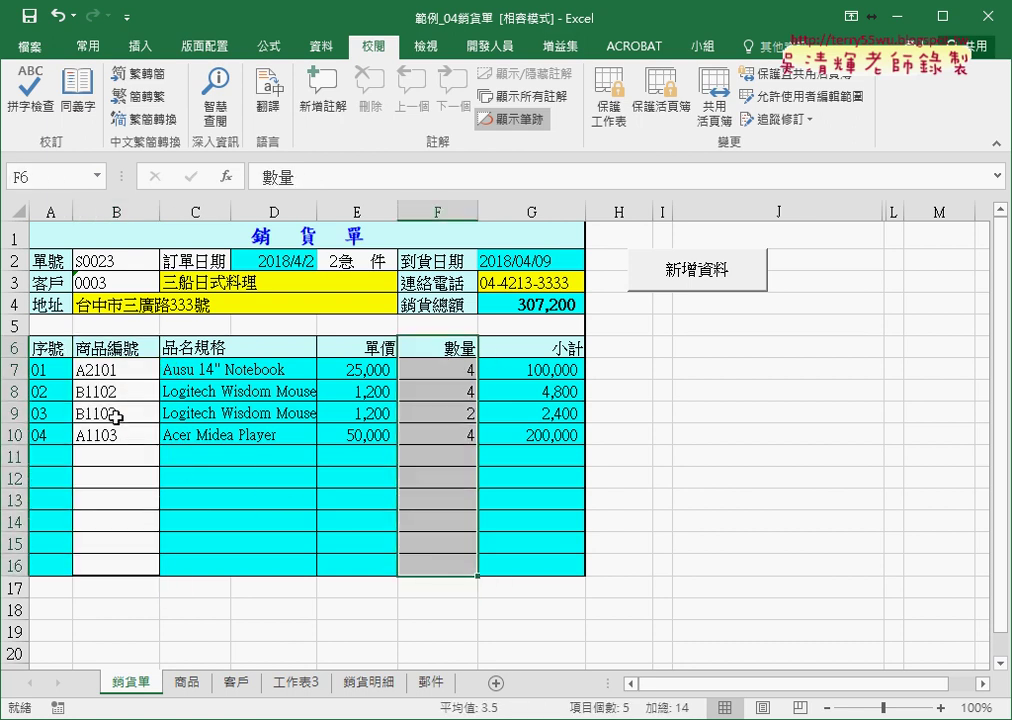
pyautogui.moveTo(145, 369); pyautogui.dragTo(122, 385)
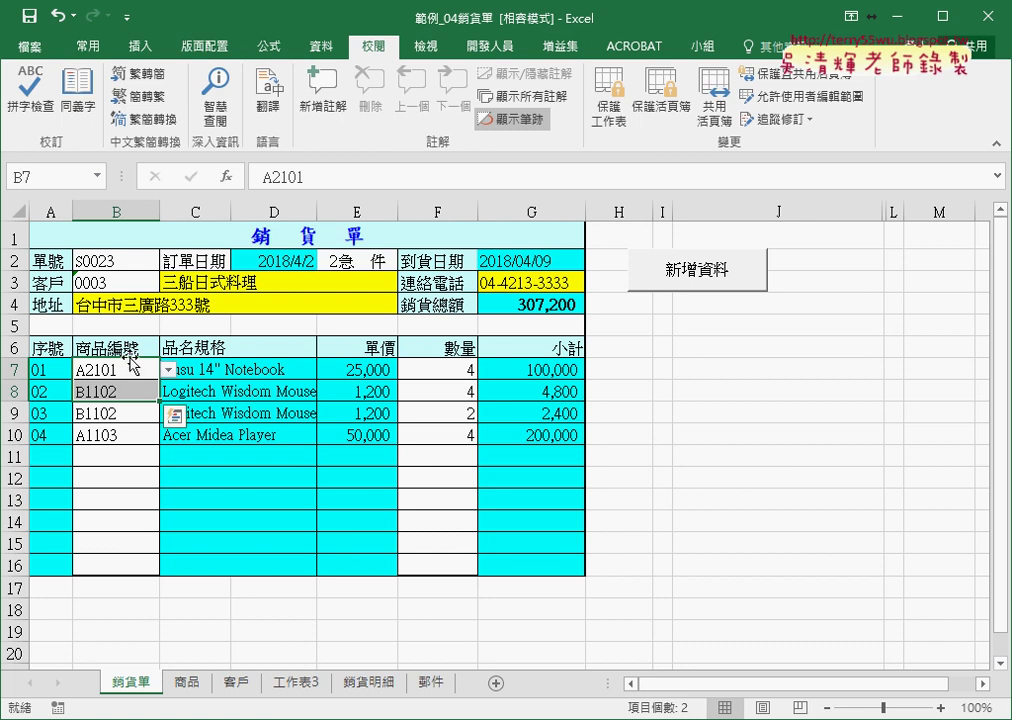
pyautogui.moveTo(130, 362); pyautogui.dragTo(124, 434)
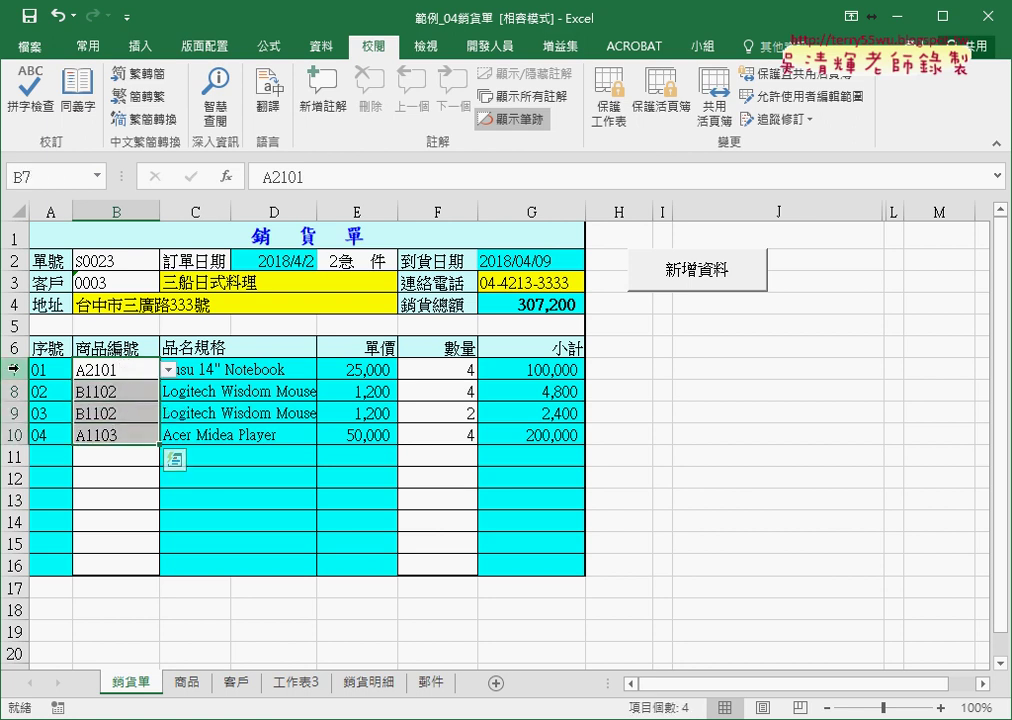
pyautogui.click(15, 369)
pyautogui.moveTo(102, 369); pyautogui.dragTo(113, 435)
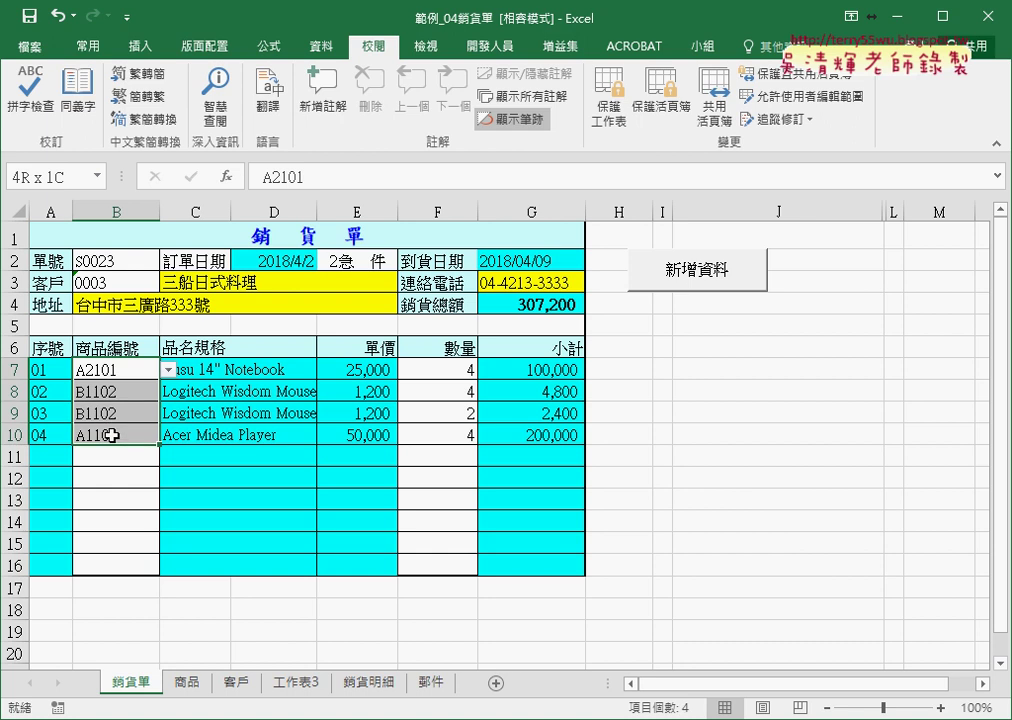
pyautogui.click(113, 413)
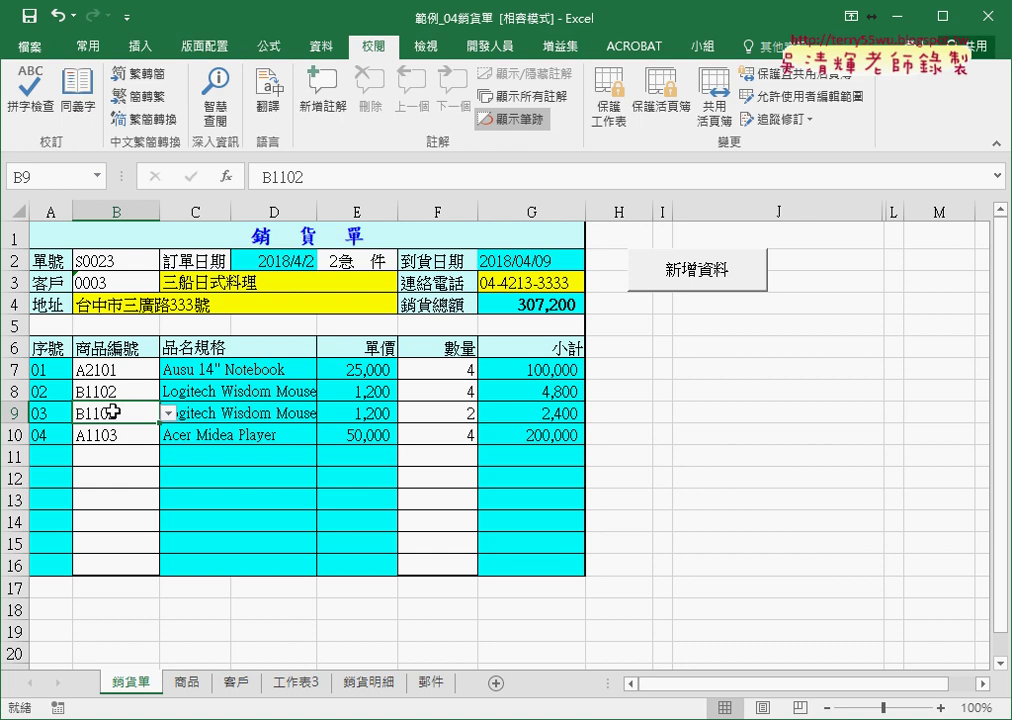
pyautogui.moveTo(450, 370); pyautogui.dragTo(452, 437)
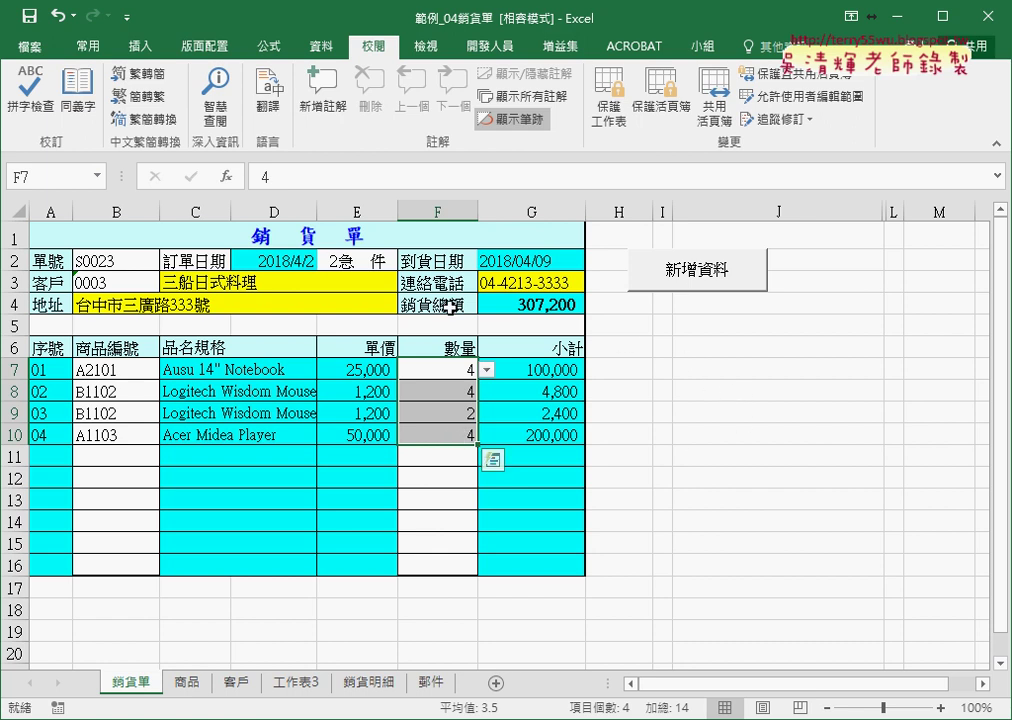
# Step: Run the 新增資料 button, then on 銷貨明細 widen column I to fit the new row 20
pyautogui.click(695, 280)
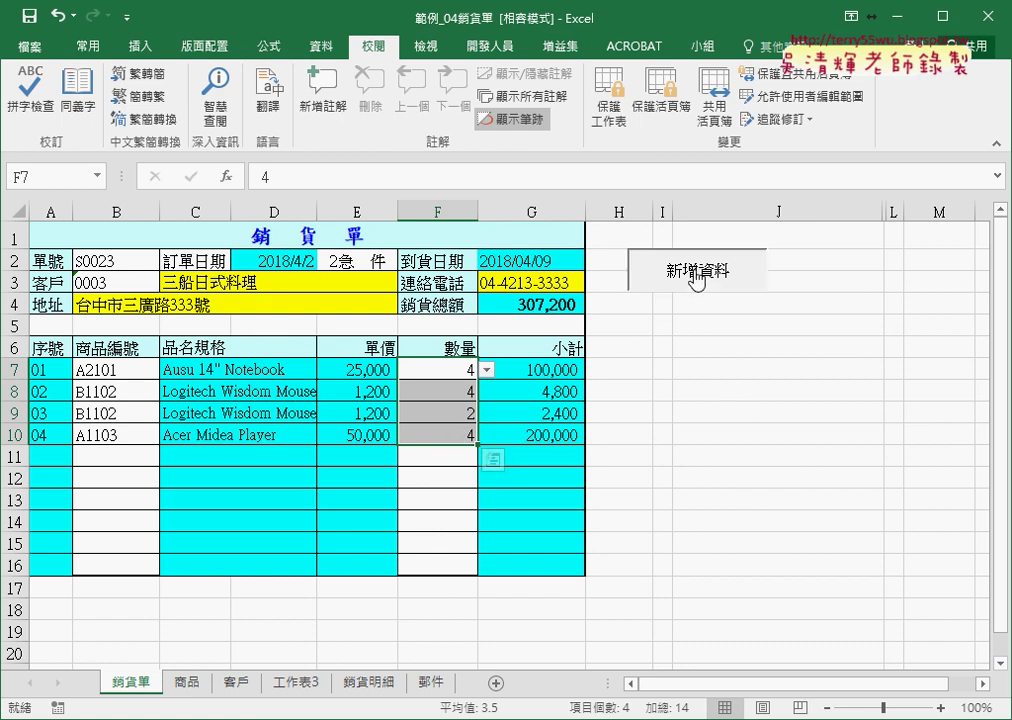
pyautogui.click(365, 684)
pyautogui.scroll(-1, 750, 549)
pyautogui.click(772, 581)
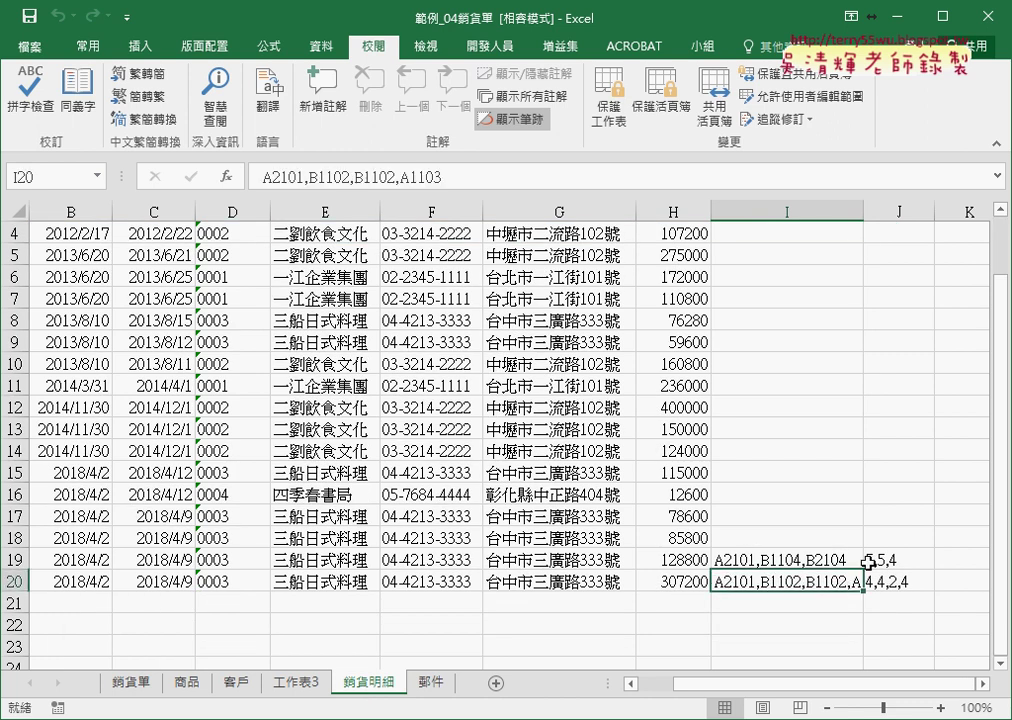
pyautogui.moveTo(863, 212); pyautogui.dragTo(912, 212)
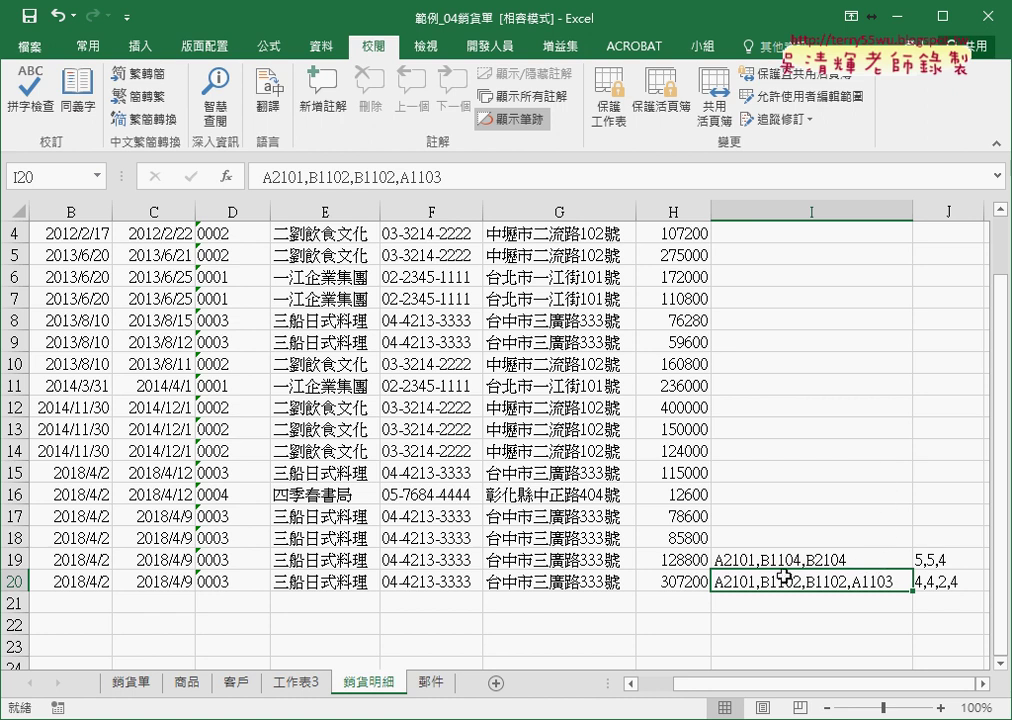
pyautogui.click(968, 584)
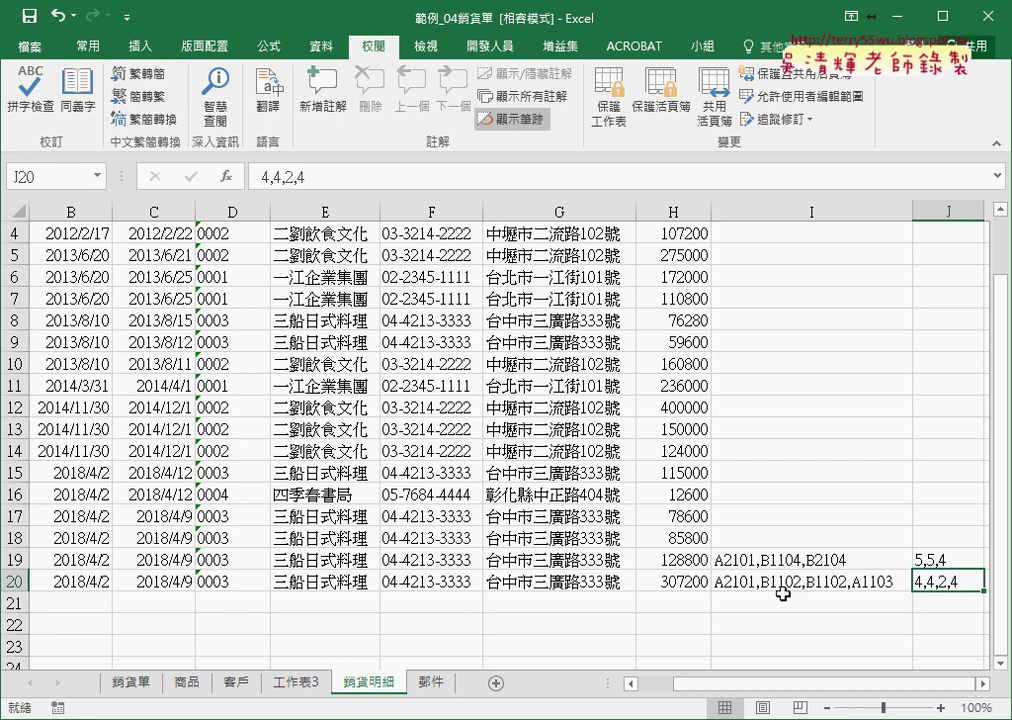
# Step: Check I20:J20 shows A2101,B1102,B1102,A1103 and 4,4,2,4, then return to the blank 銷貨單 form
pyautogui.click(743, 583)
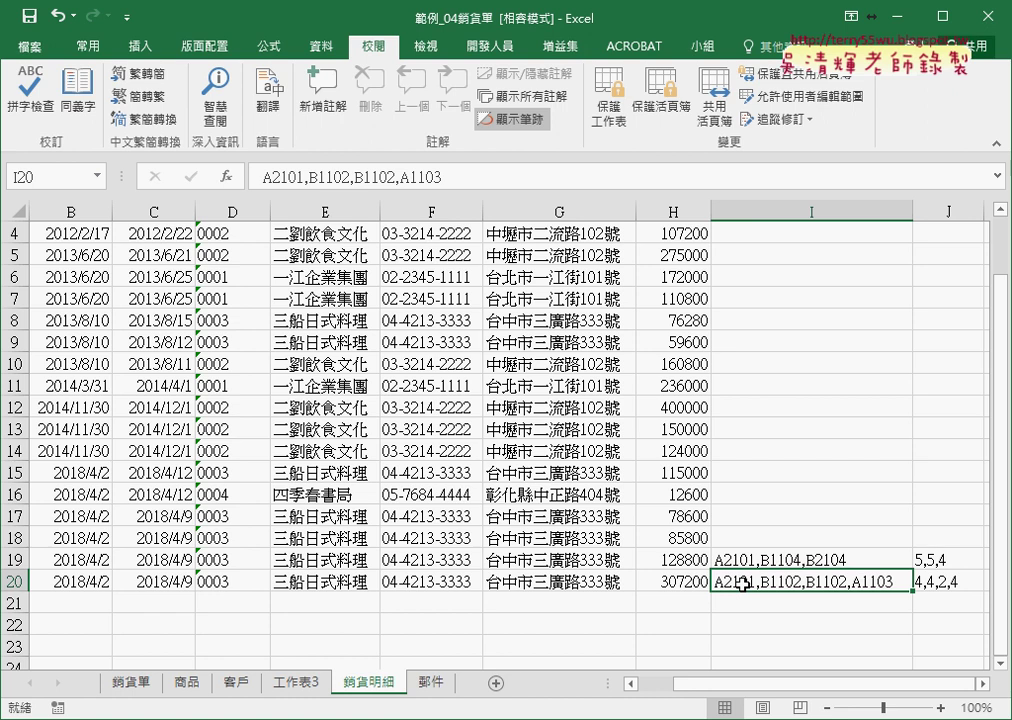
pyautogui.moveTo(742, 585); pyautogui.dragTo(942, 577)
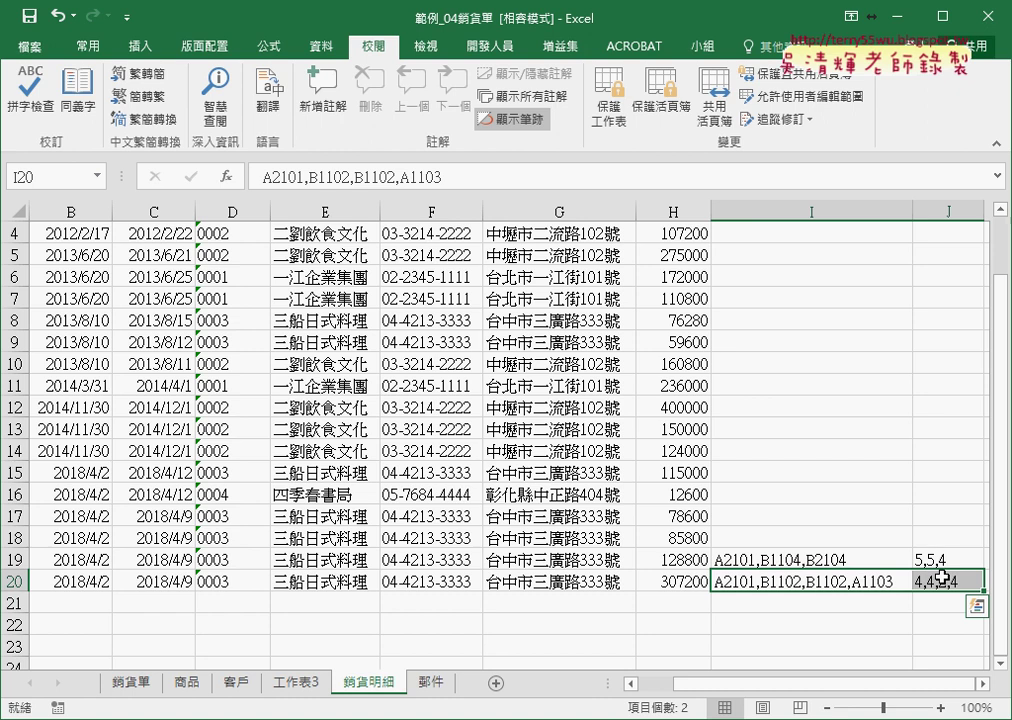
pyautogui.scroll(1, 900, 592)
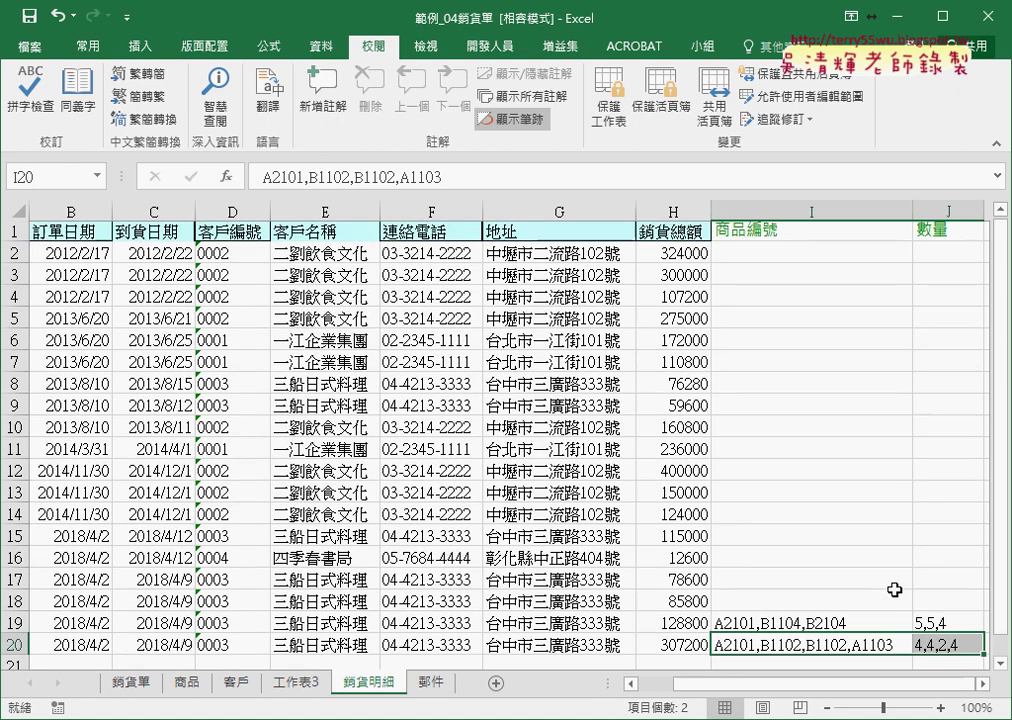
pyautogui.click(743, 205)
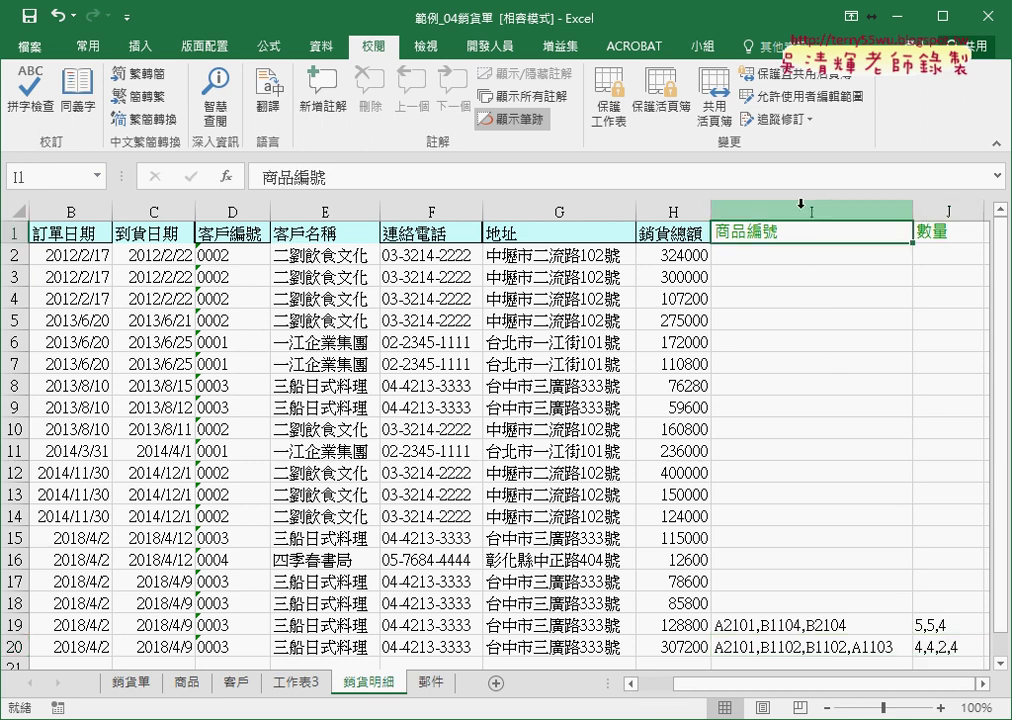
pyautogui.click(944, 211)
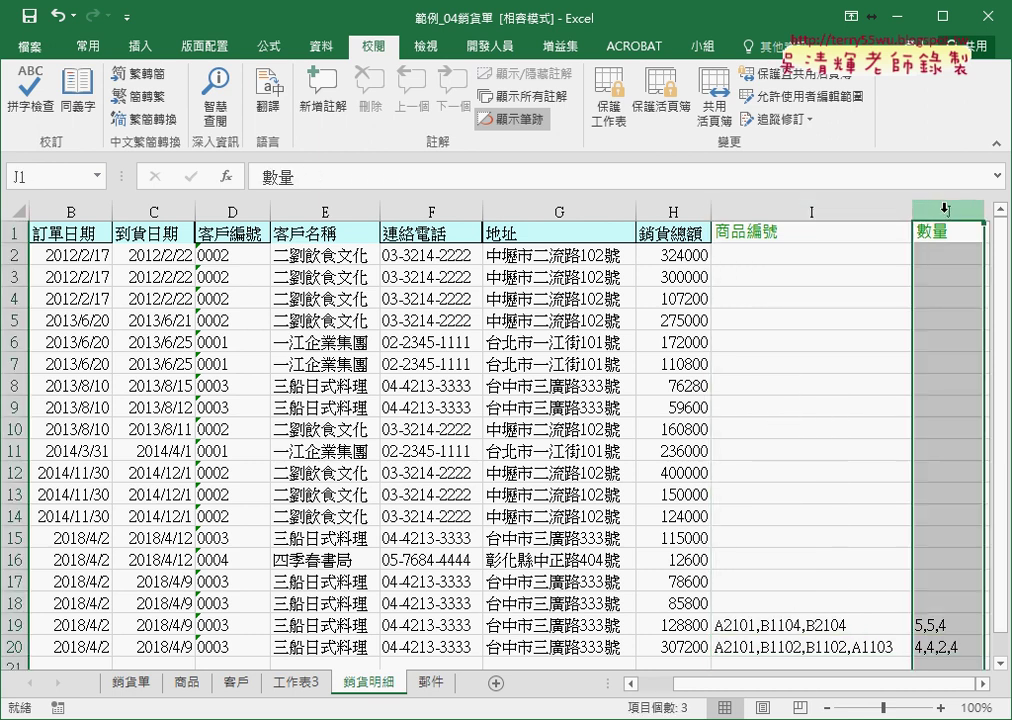
pyautogui.click(905, 208)
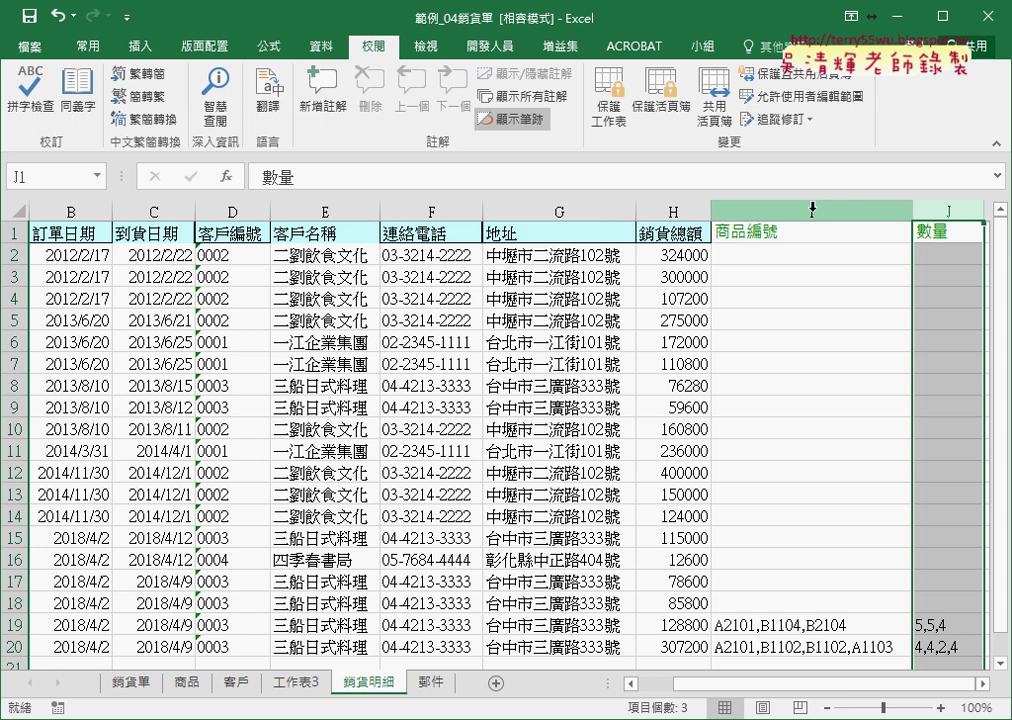
pyautogui.click(931, 206)
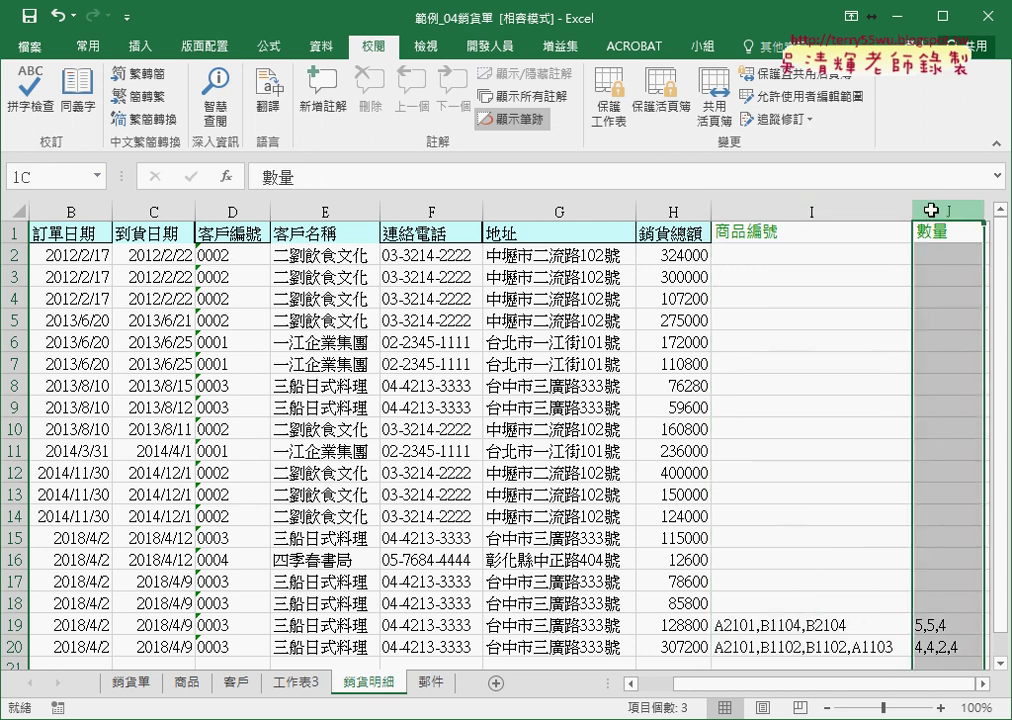
pyautogui.click(811, 207)
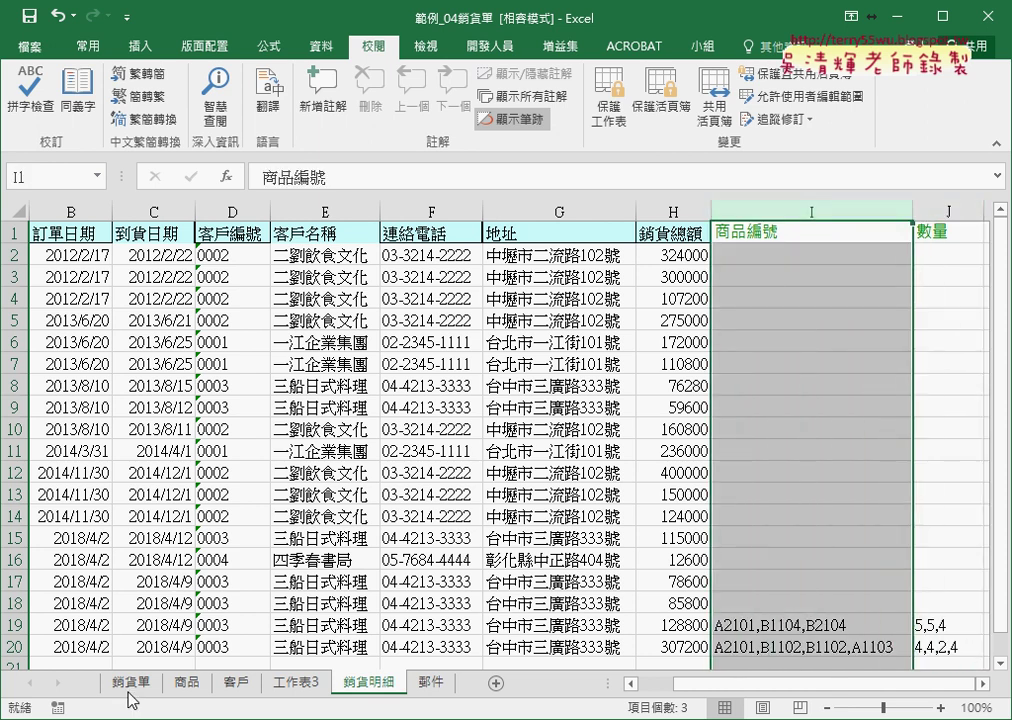
pyautogui.click(131, 683)
pyautogui.moveTo(139, 365); pyautogui.dragTo(128, 561)
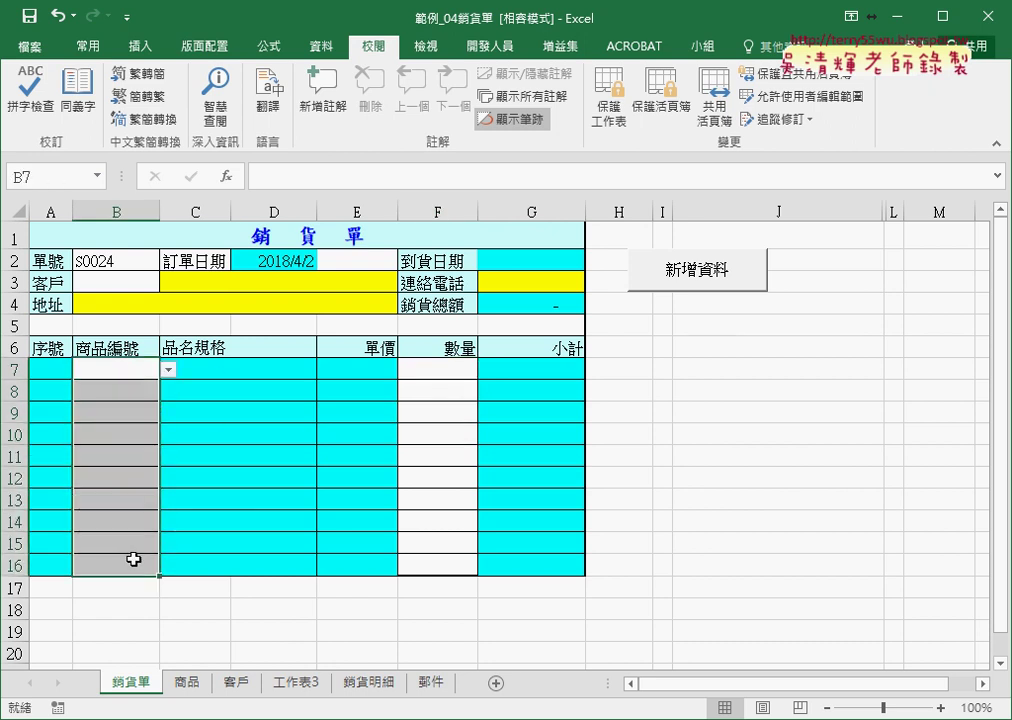
# Step: Open the 新增資料 macro code in the VBA editor from the button's 指定巨集 > 編輯 option
pyautogui.rightClick(681, 279)
pyautogui.click(745, 437)
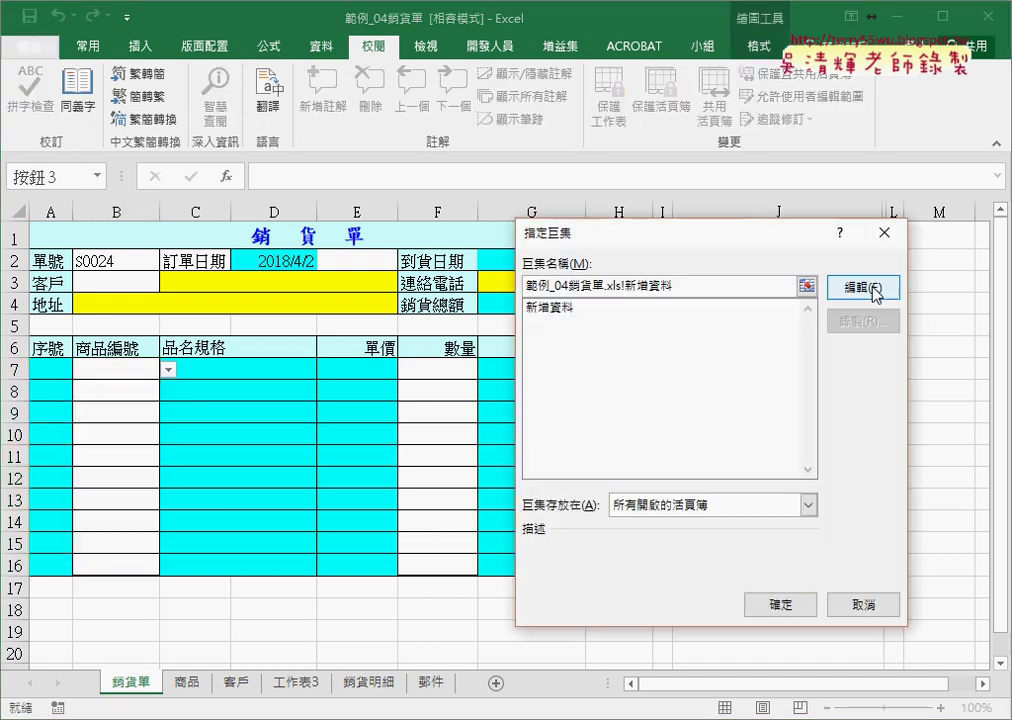
pyautogui.click(873, 290)
pyautogui.scroll(-3, 503, 281)
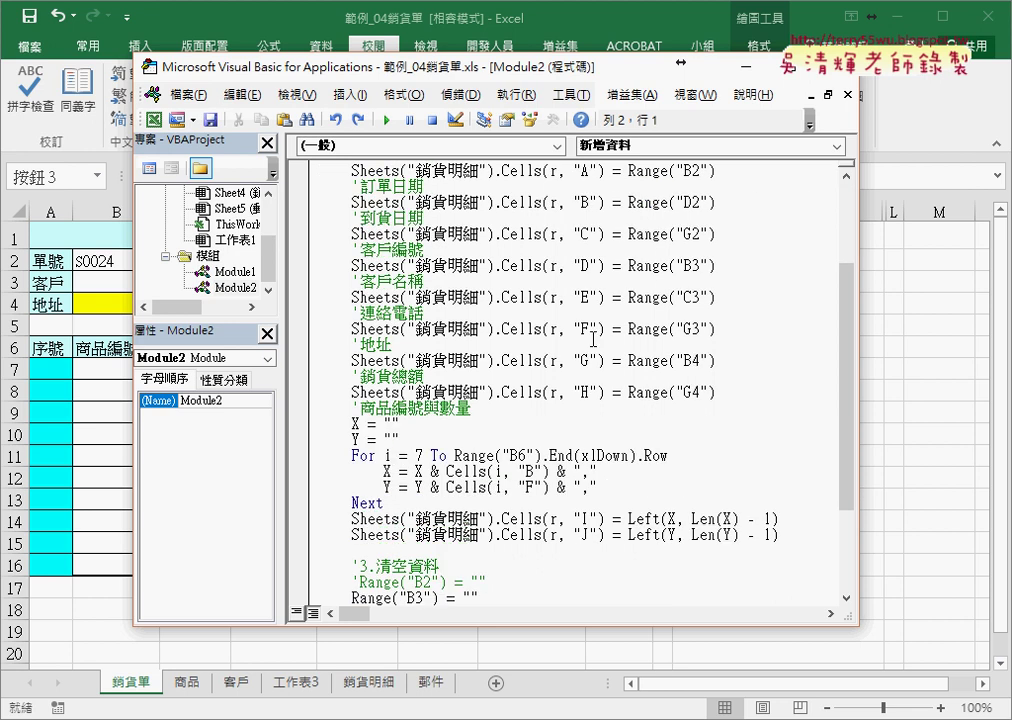
pyautogui.scroll(1, 503, 281)
pyautogui.scroll(-1, 432, 254)
pyautogui.scroll(-2, 432, 254)
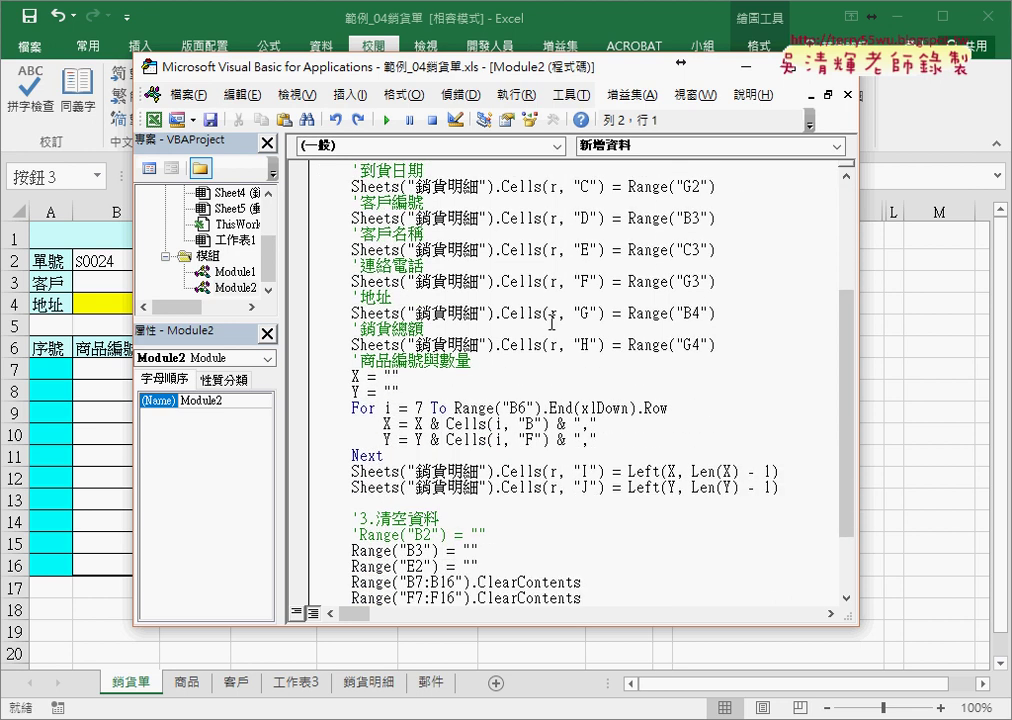
# Step: Replace the X/Y loop block with the lines X = "" and Y = "" plus a blank line
pyautogui.moveTo(352, 361); pyautogui.dragTo(490, 361)
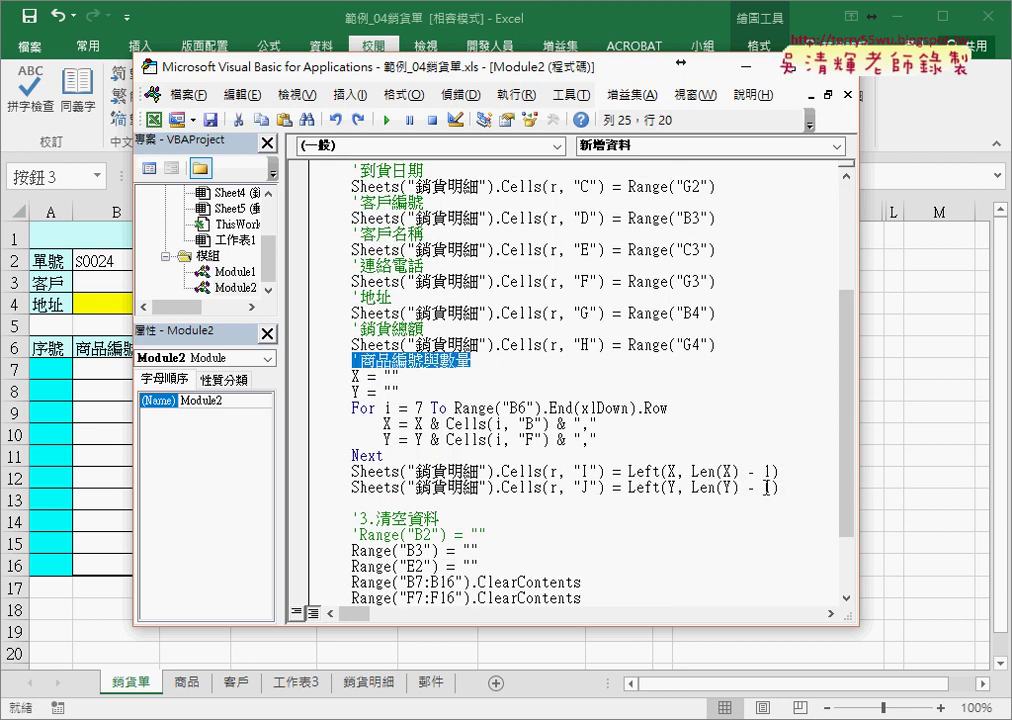
pyautogui.moveTo(790, 490); pyautogui.dragTo(308, 381)
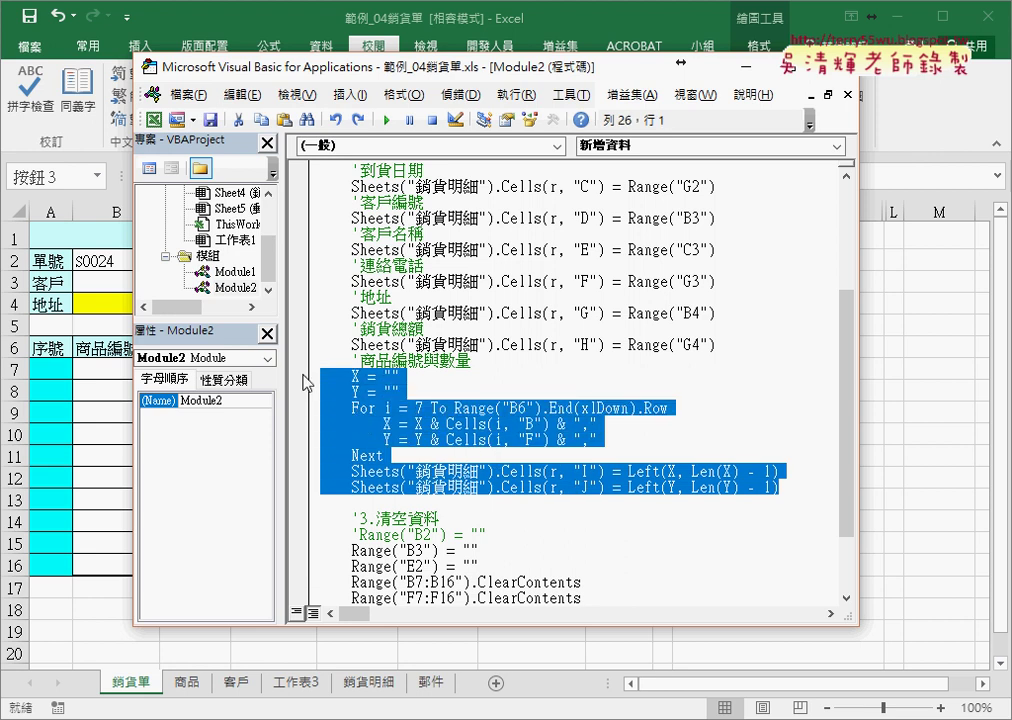
pyautogui.press('Delete')
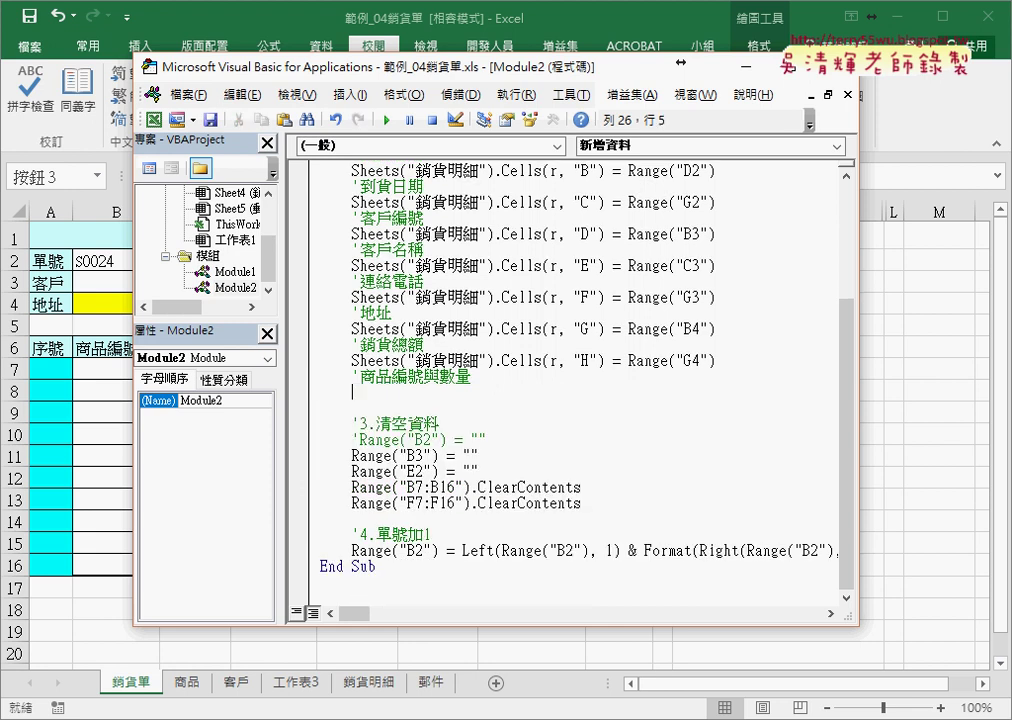
pyautogui.write('X =')
pyautogui.write('"')
pyautogui.press('Return')
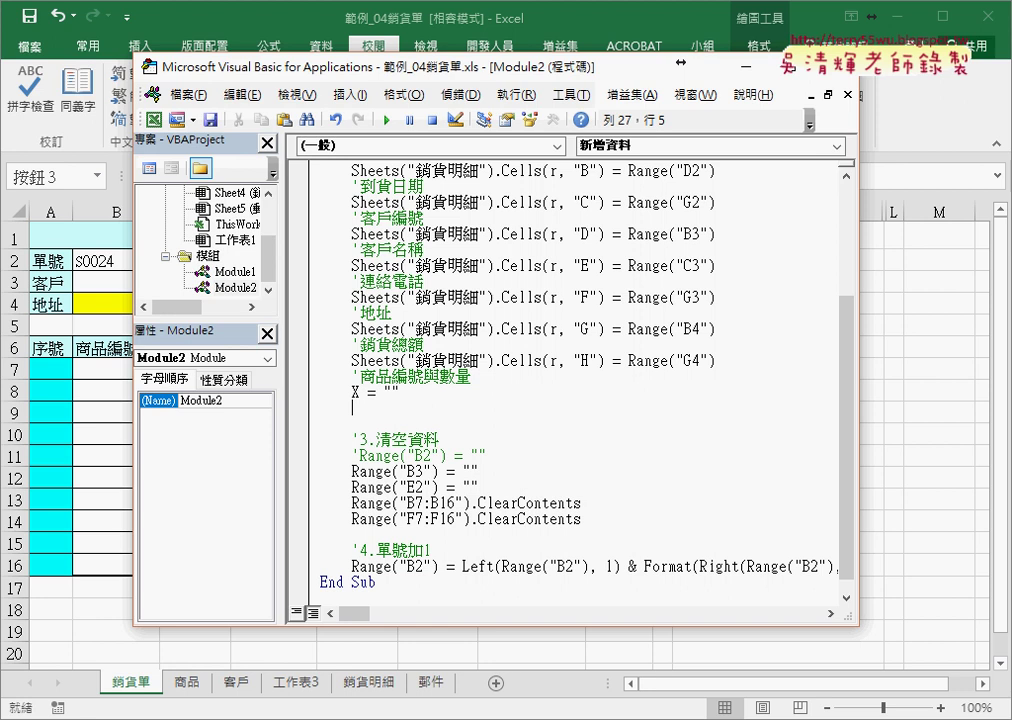
pyautogui.write('Y = ')
pyautogui.write('""')
pyautogui.press('Down')
pyautogui.press('Up')
pyautogui.press('End')
pyautogui.press('Return')
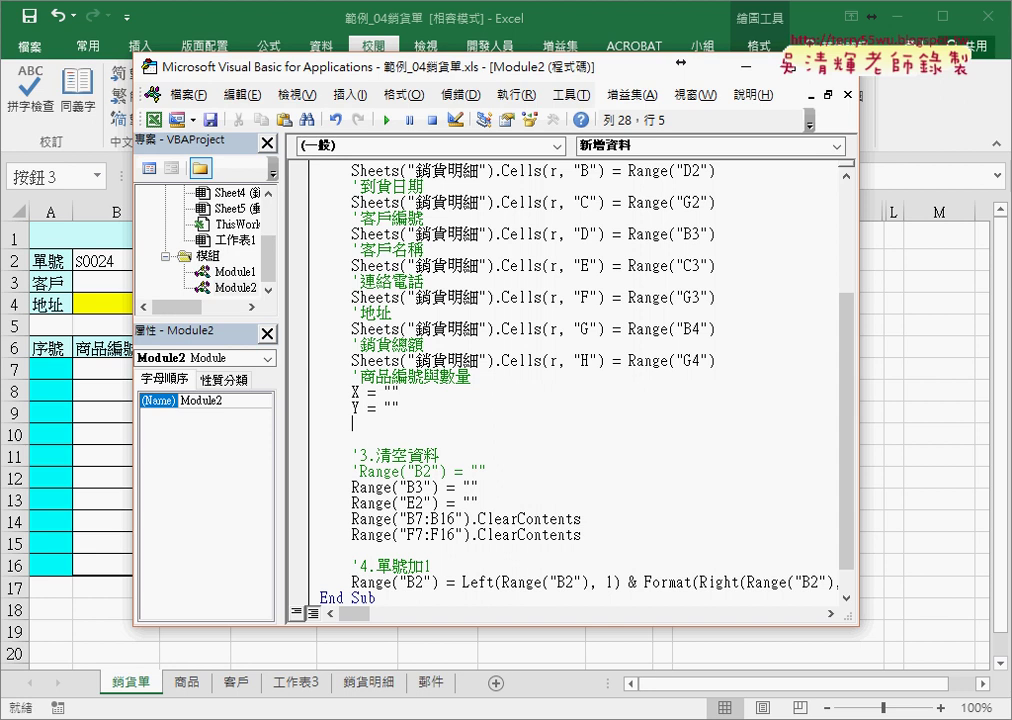
pyautogui.moveTo(276, 70); pyautogui.dragTo(372, 67)
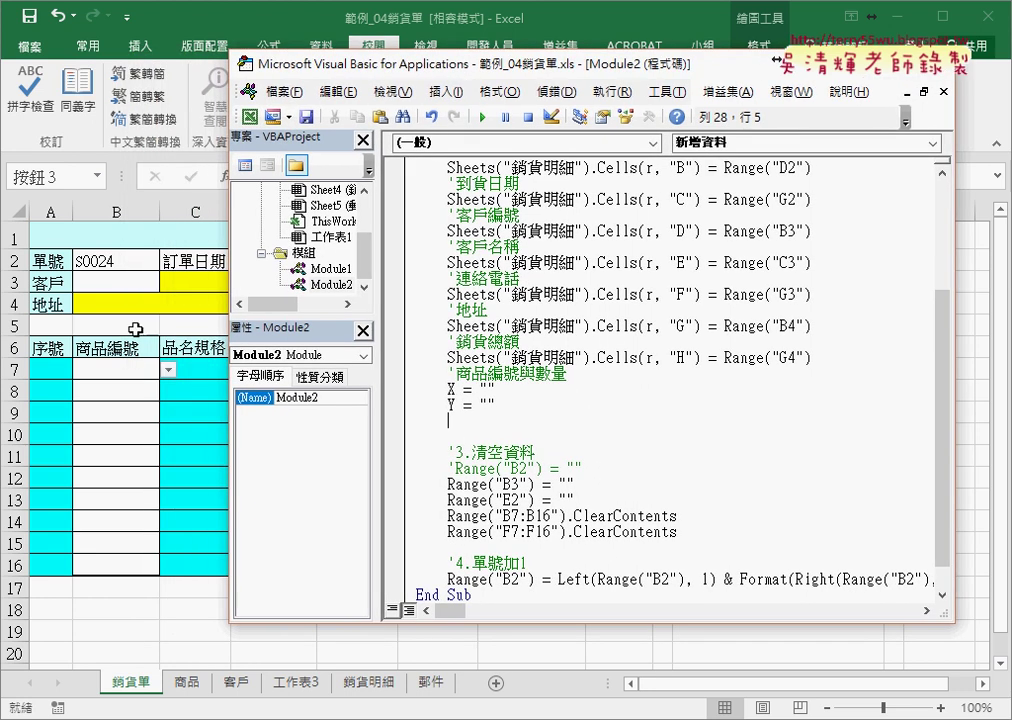
# Step: Back on the invoice, pick customer 0004 and delivery type 3普通件
pyautogui.hotkey('alt', 'F11')
pyautogui.click(111, 281)
pyautogui.click(169, 283)
pyautogui.click(154, 345)
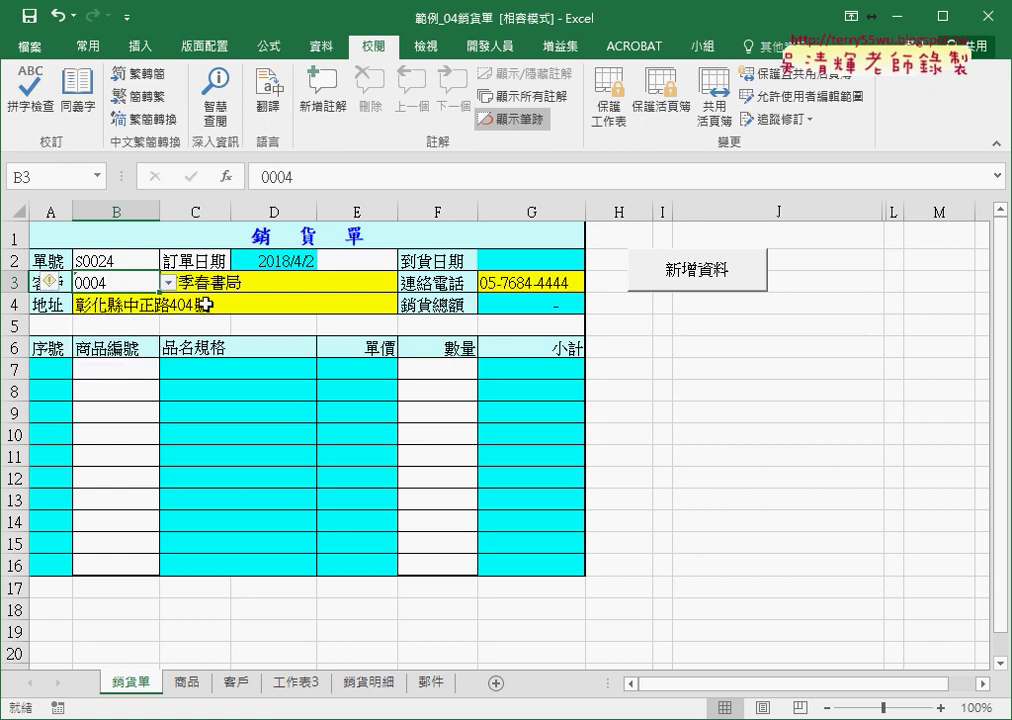
pyautogui.click(377, 260)
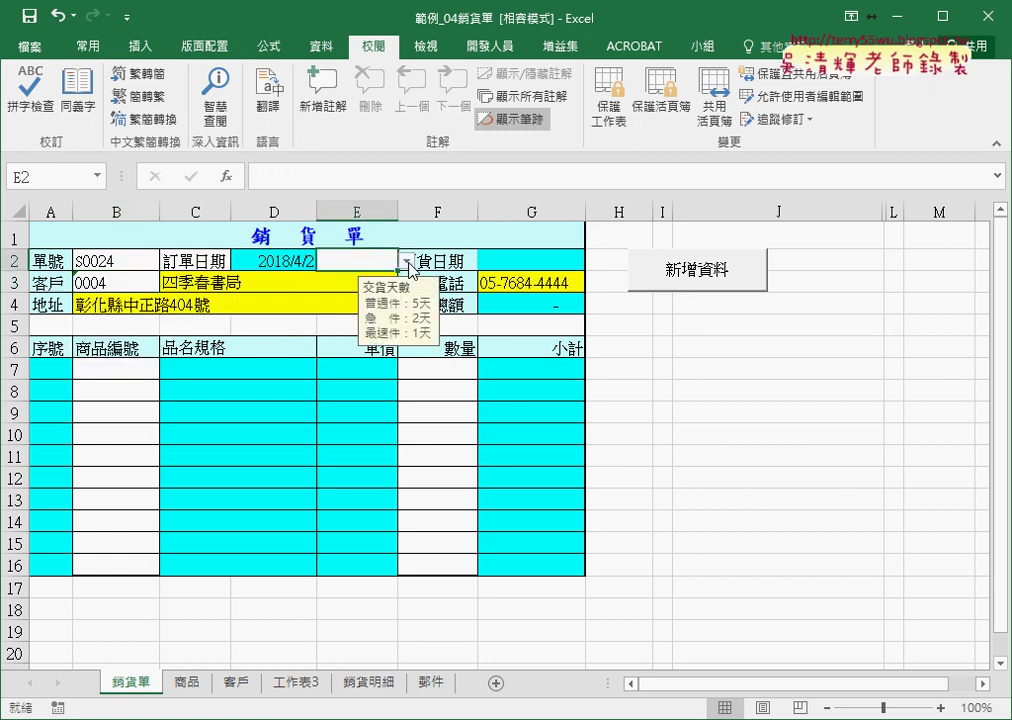
pyautogui.click(406, 260)
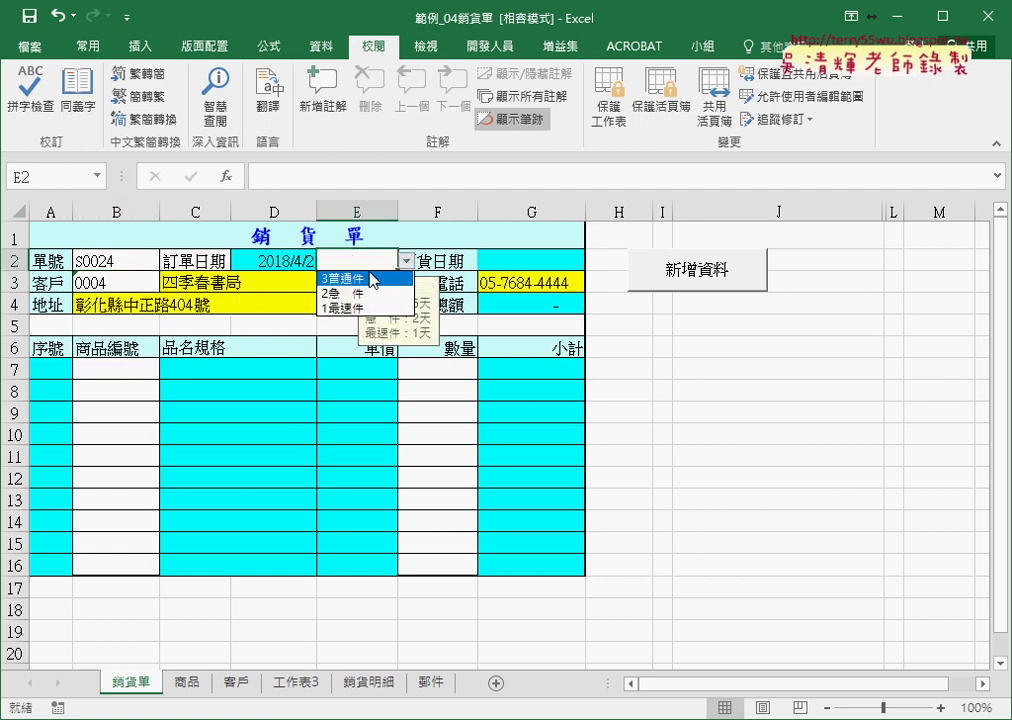
pyautogui.click(350, 279)
# Step: Choose product A2101 in B7 and B1102 in B8
pyautogui.click(115, 369)
pyautogui.click(168, 369)
pyautogui.click(100, 413)
pyautogui.click(115, 391)
pyautogui.click(168, 391)
pyautogui.click(150, 443)
pyautogui.click(170, 391)
pyautogui.click(100, 461)
# Step: Set both F7 and F8 quantities to 4, then select B7:B8 and F7:F8
pyautogui.click(455, 370)
pyautogui.click(486, 369)
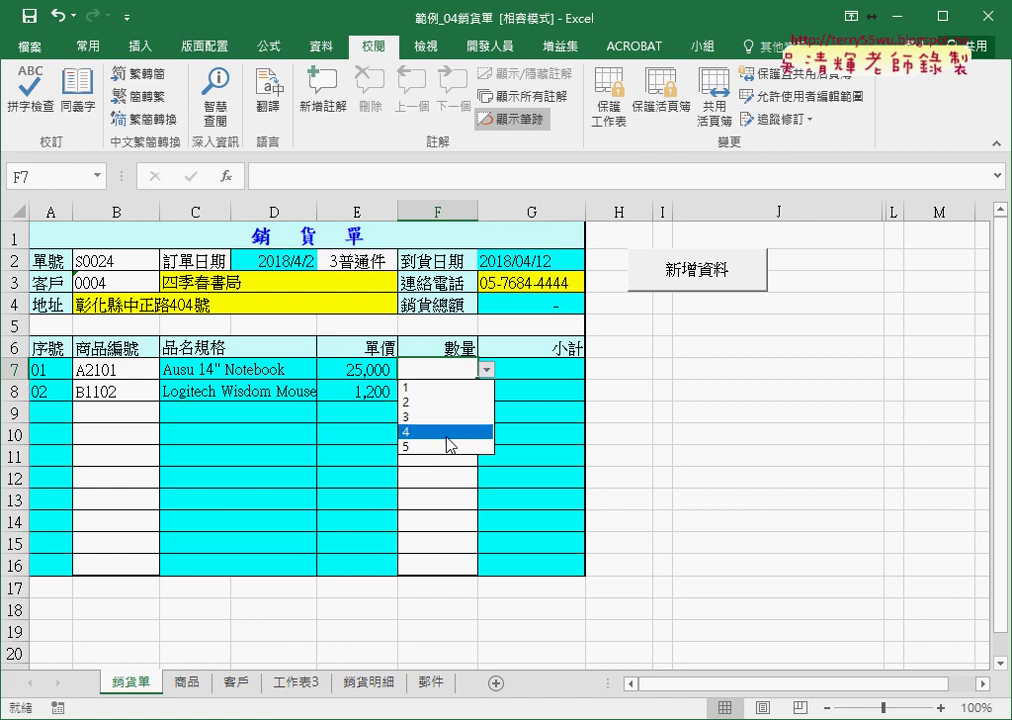
pyautogui.click(465, 431)
pyautogui.click(468, 392)
pyautogui.click(486, 391)
pyautogui.click(454, 453)
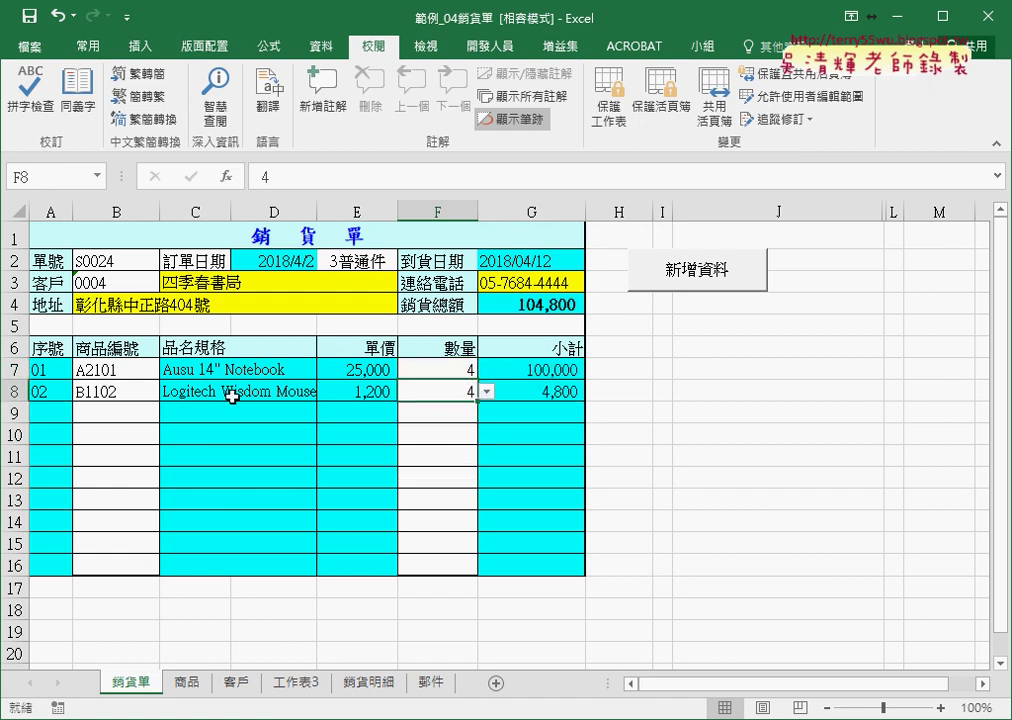
pyautogui.moveTo(140, 368); pyautogui.dragTo(145, 391)
pyautogui.moveTo(433, 377); pyautogui.dragTo(457, 398)
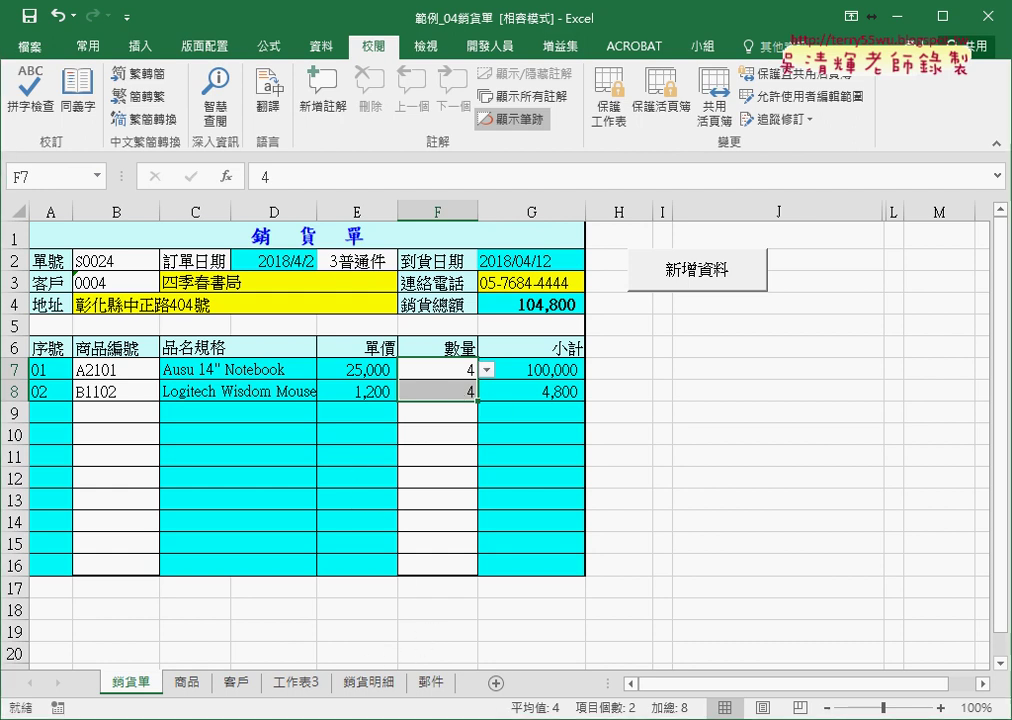
# Step: In the macro code below Y = "", type the loop header for i=7 to range("A6")
pyautogui.moveTo(508, 719)
pyautogui.click(612, 630)
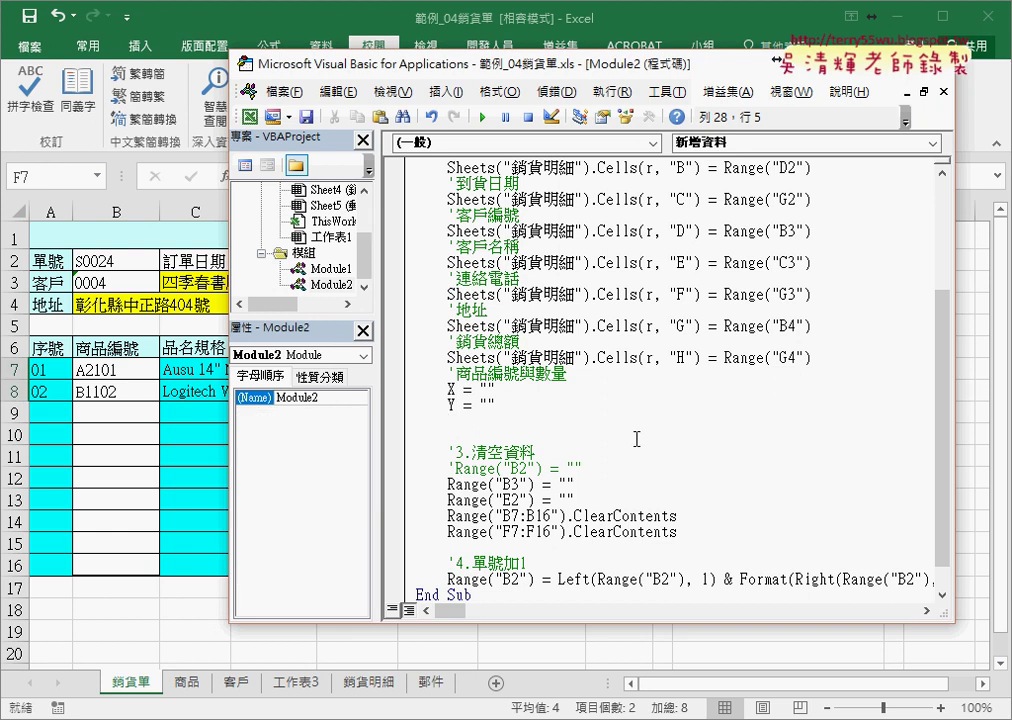
pyautogui.write('for ')
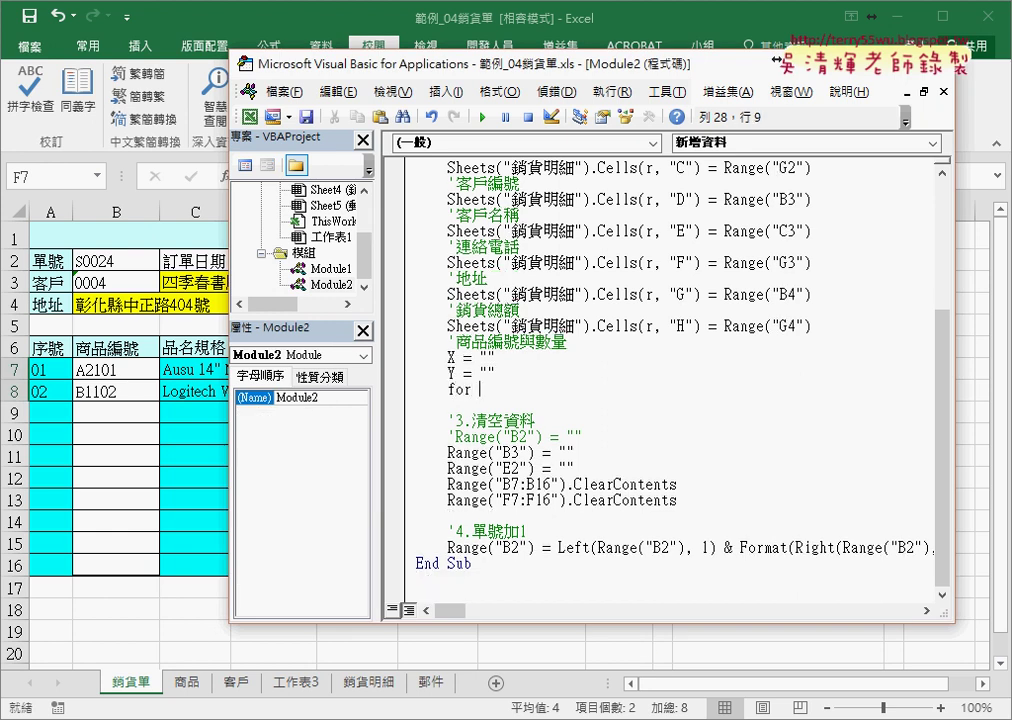
pyautogui.write('i=')
pyautogui.write('7')
pyautogui.write(' to')
pyautogui.write('range')
pyautogui.write('("')
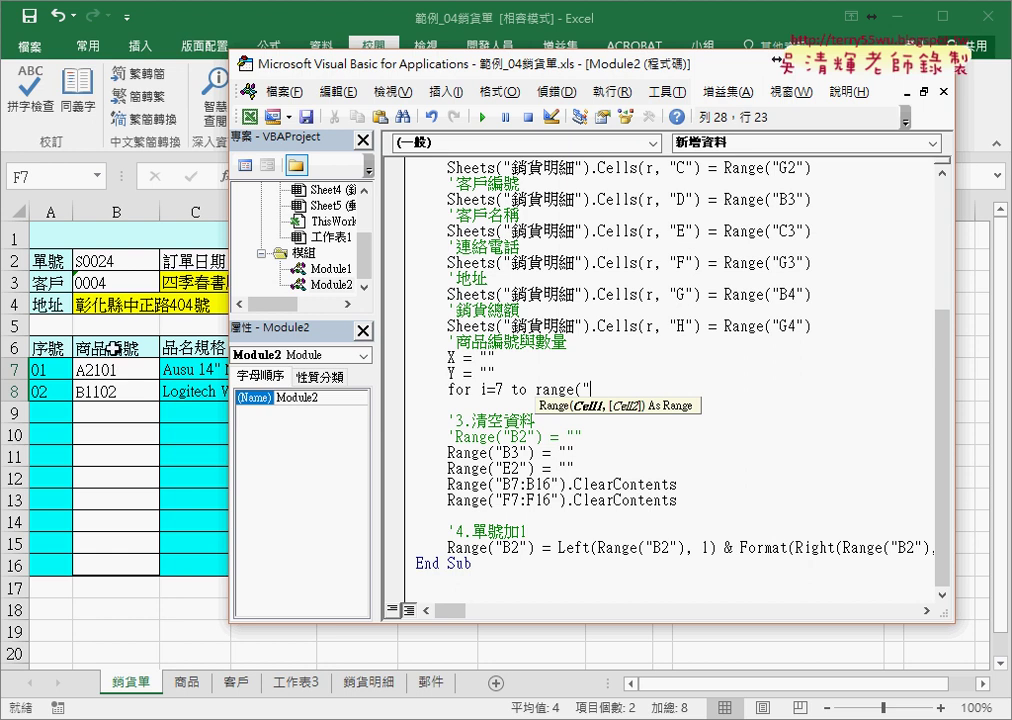
pyautogui.write('A6')
pyautogui.write('")')
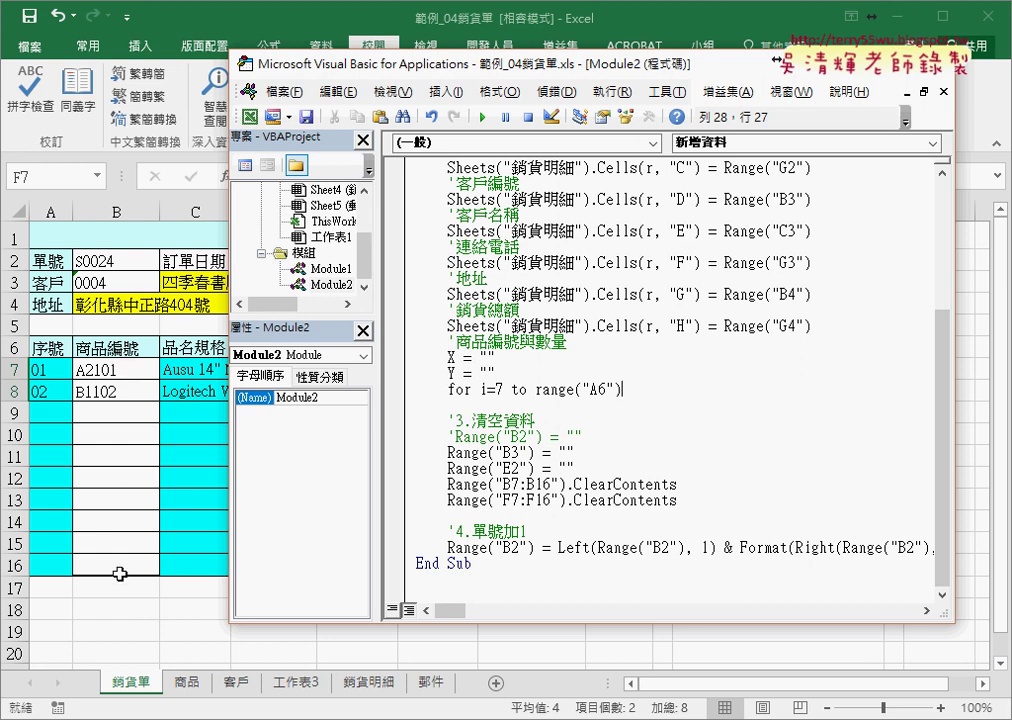
pyautogui.click(104, 352)
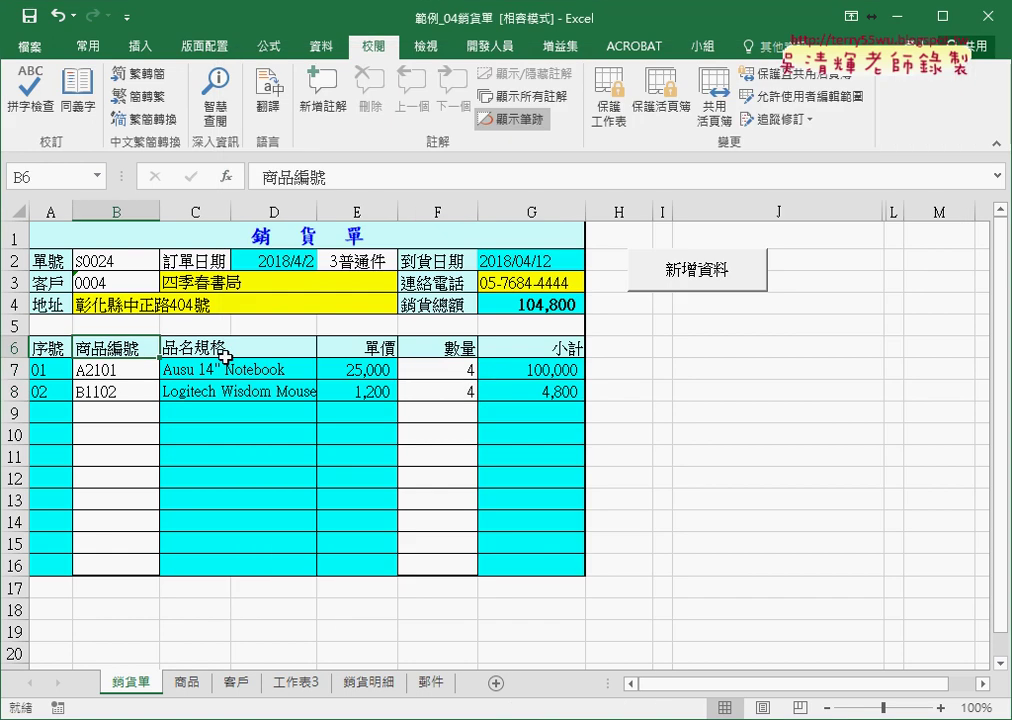
pyautogui.press('Down')
pyautogui.press('Down')
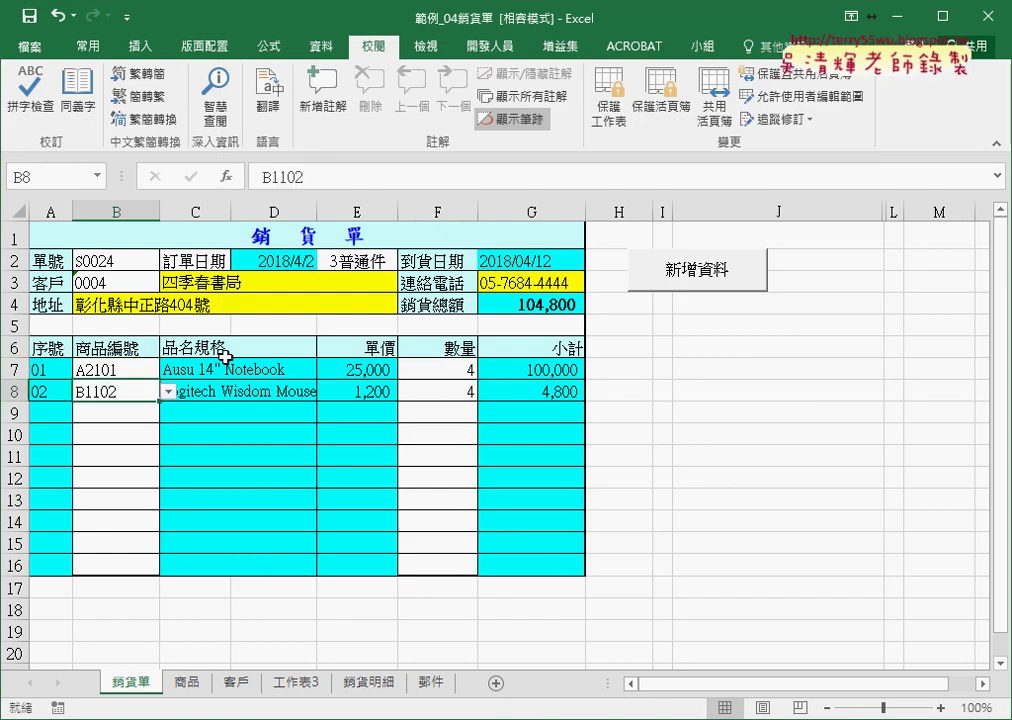
pyautogui.moveTo(55, 391); pyautogui.dragTo(525, 394)
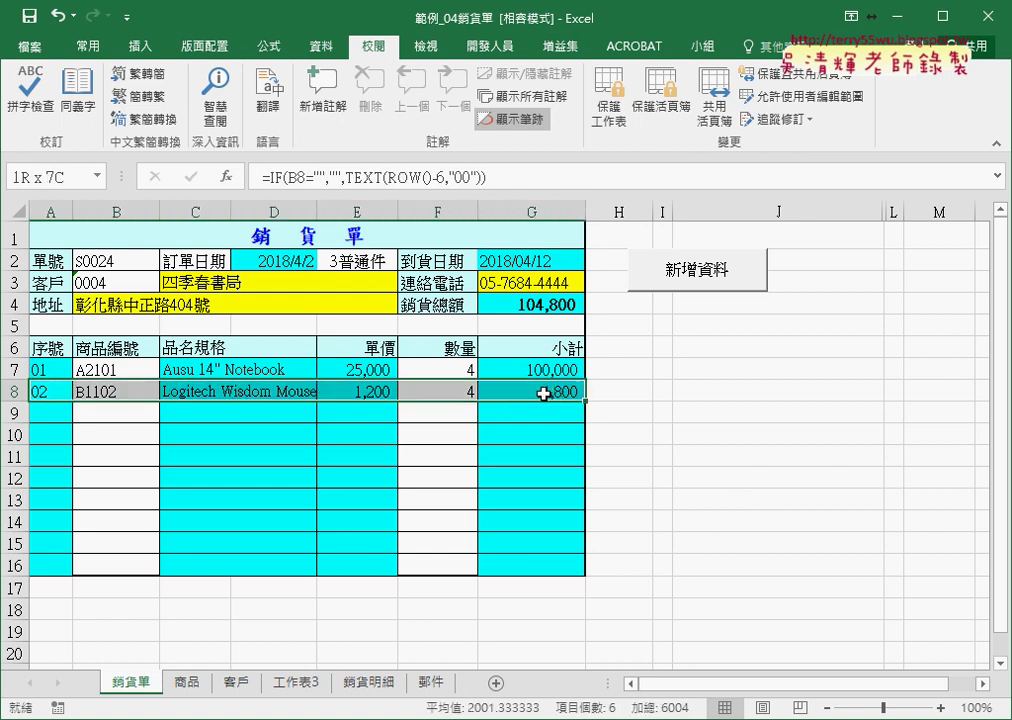
pyautogui.click(150, 391)
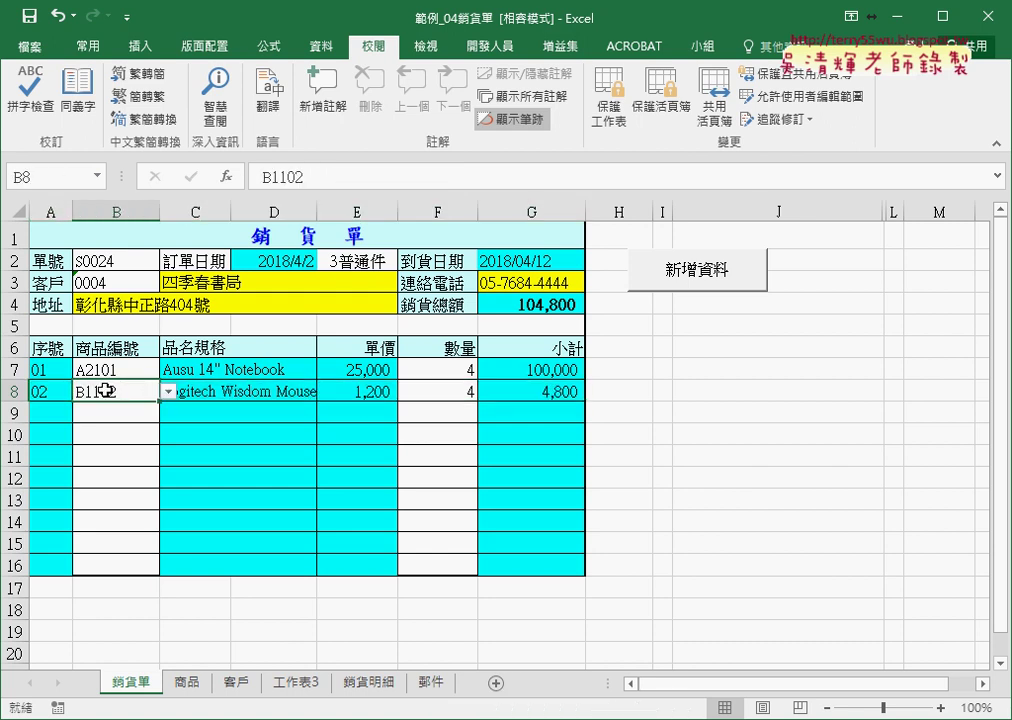
pyautogui.press('Delete')
pyautogui.click(447, 390)
pyautogui.press('Delete')
pyautogui.click(120, 370)
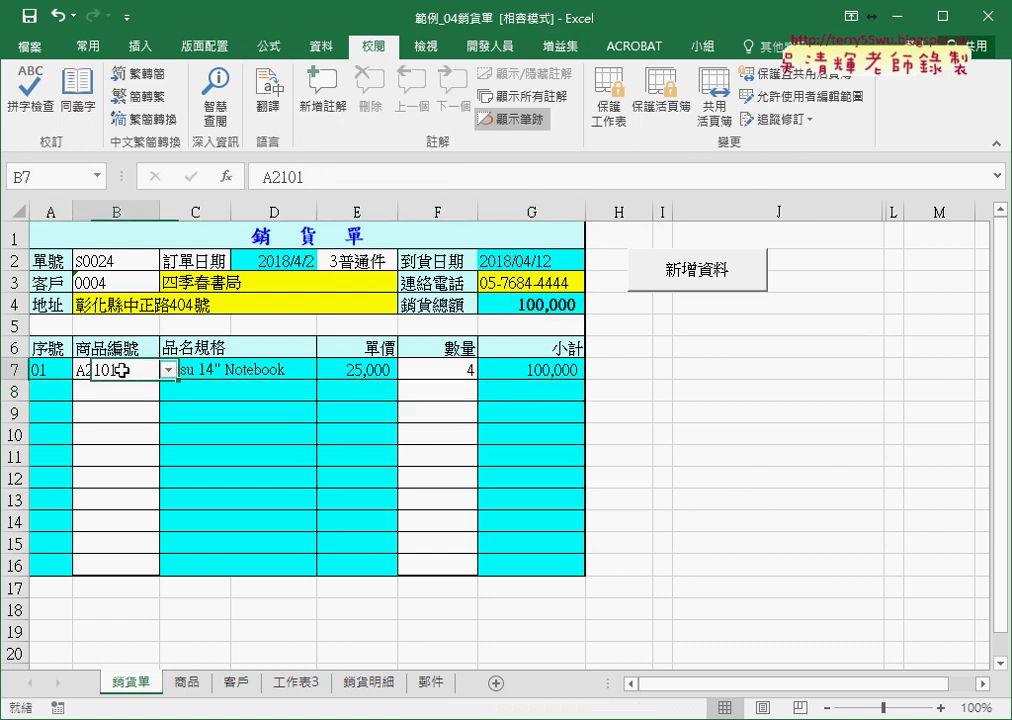
pyautogui.hotkey('ctrl', 'Down')
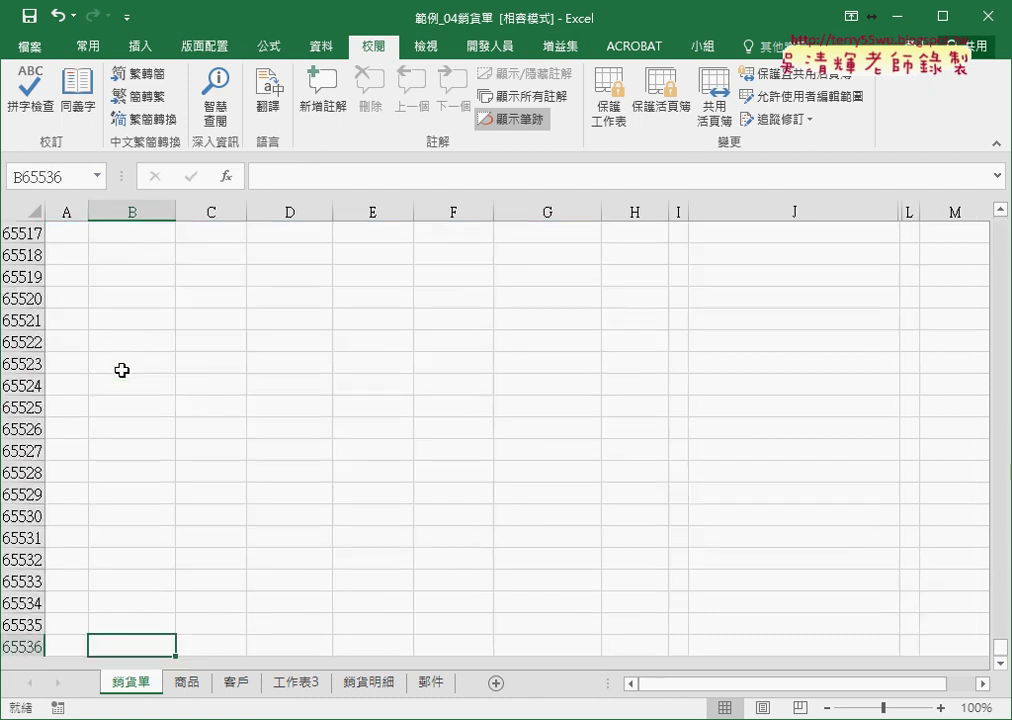
pyautogui.hotkey('ctrl', 'Up')
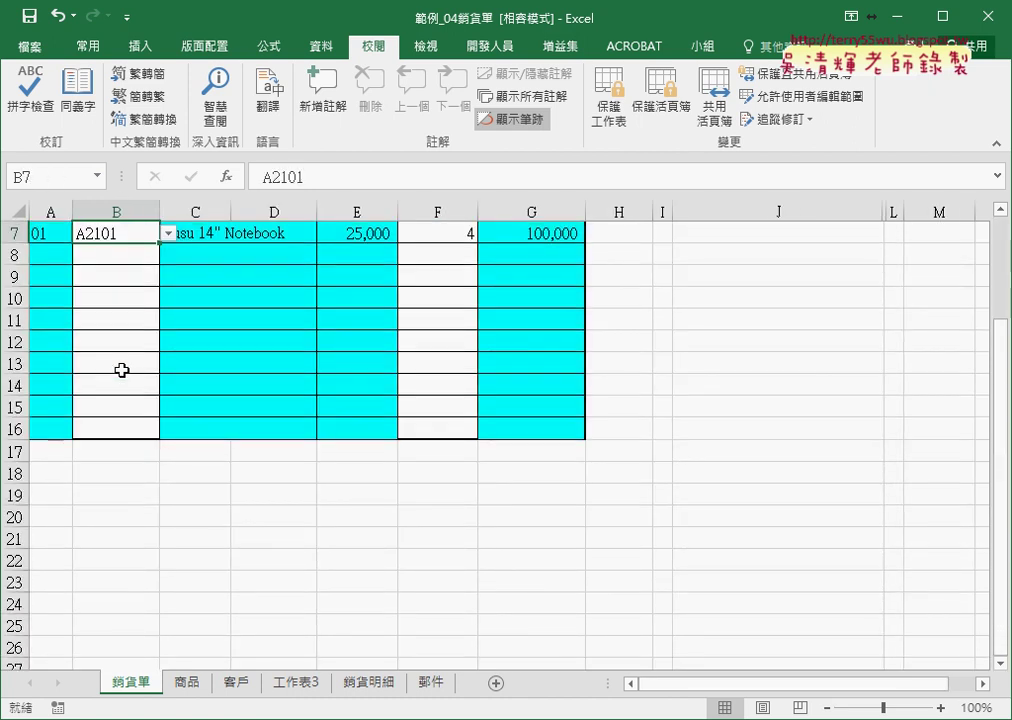
pyautogui.press('Up')
pyautogui.press('Down')
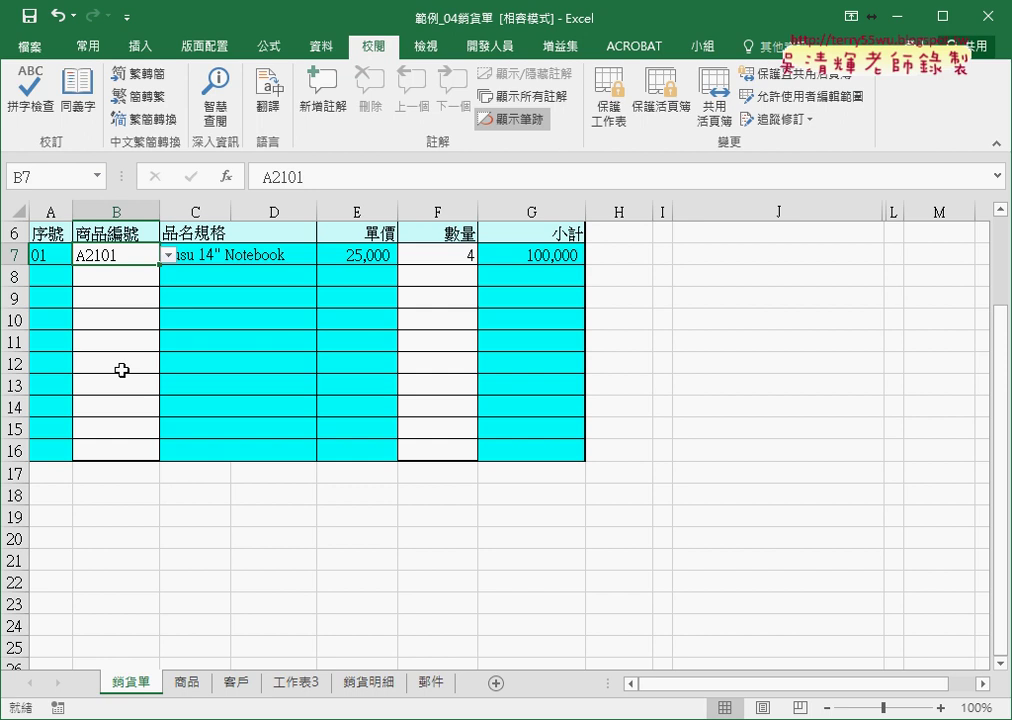
pyautogui.click(140, 275)
pyautogui.click(168, 277)
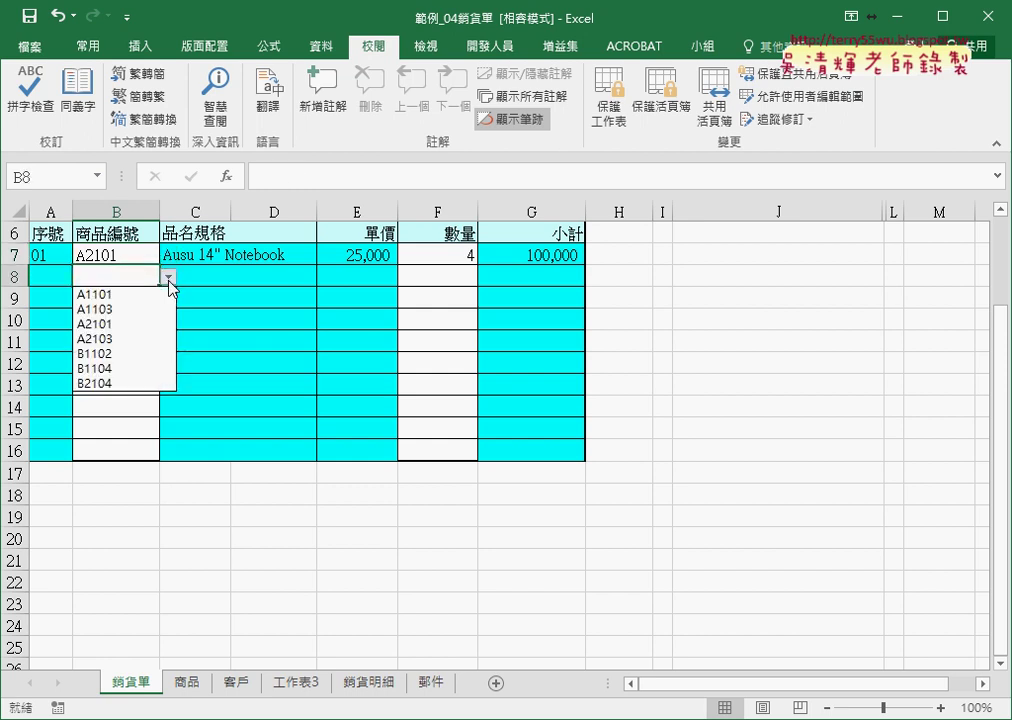
pyautogui.click(140, 353)
pyautogui.click(474, 280)
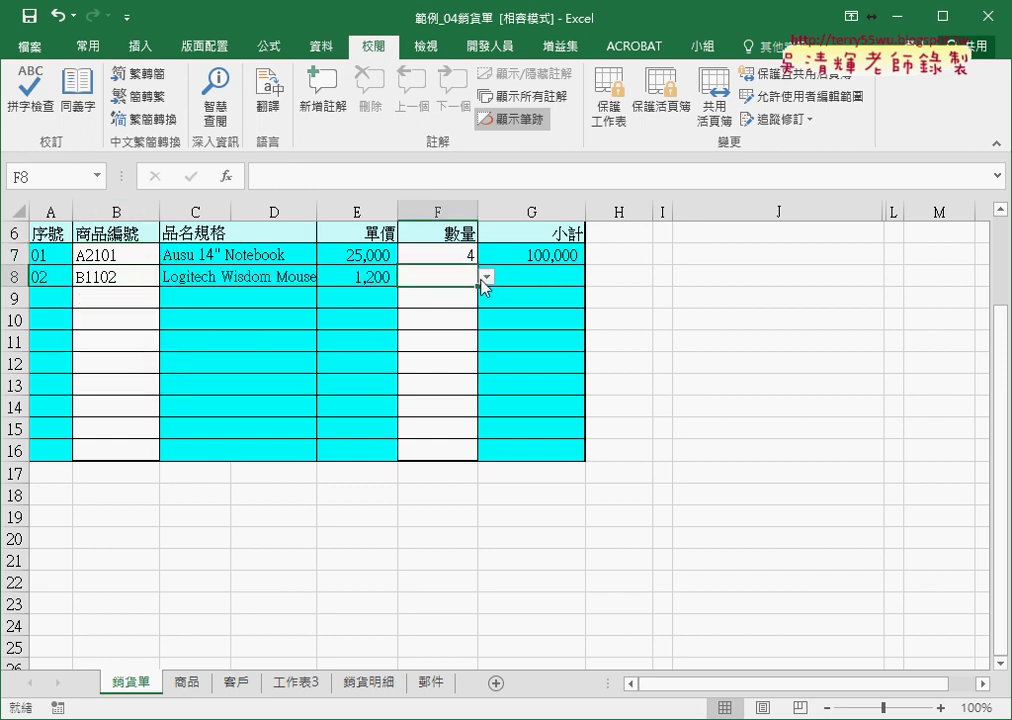
pyautogui.click(485, 278)
pyautogui.click(461, 339)
pyautogui.click(600, 650)
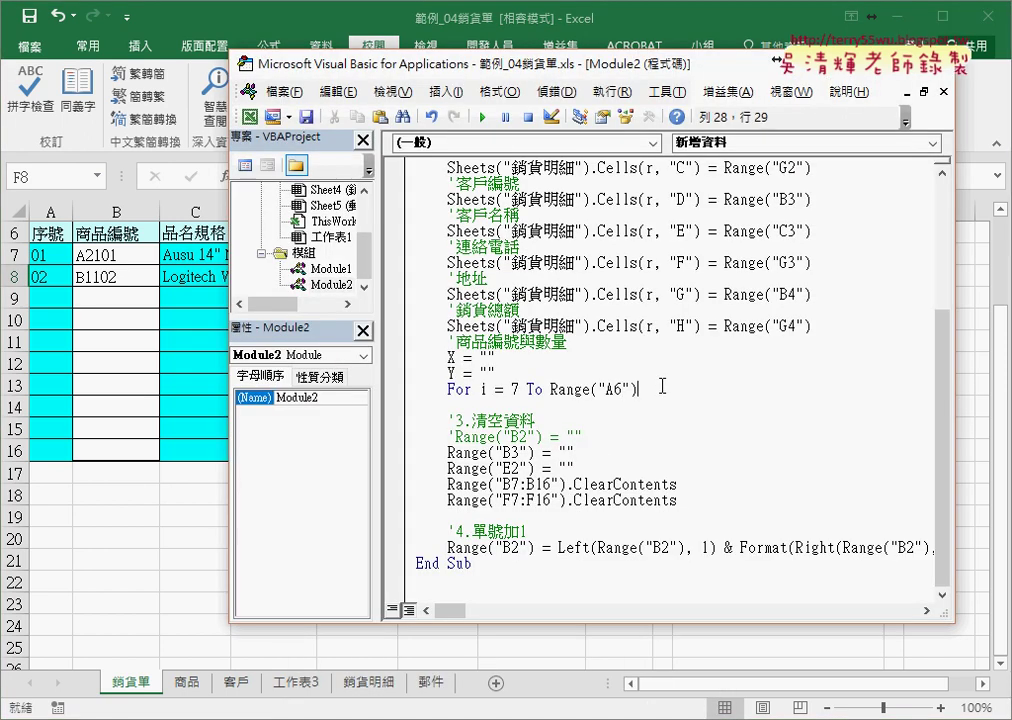
# Step: Complete the loop header with .End(xlDown).Row and close the loop with Next
pyautogui.write('.')
pyautogui.write('e')
pyautogui.write('n')
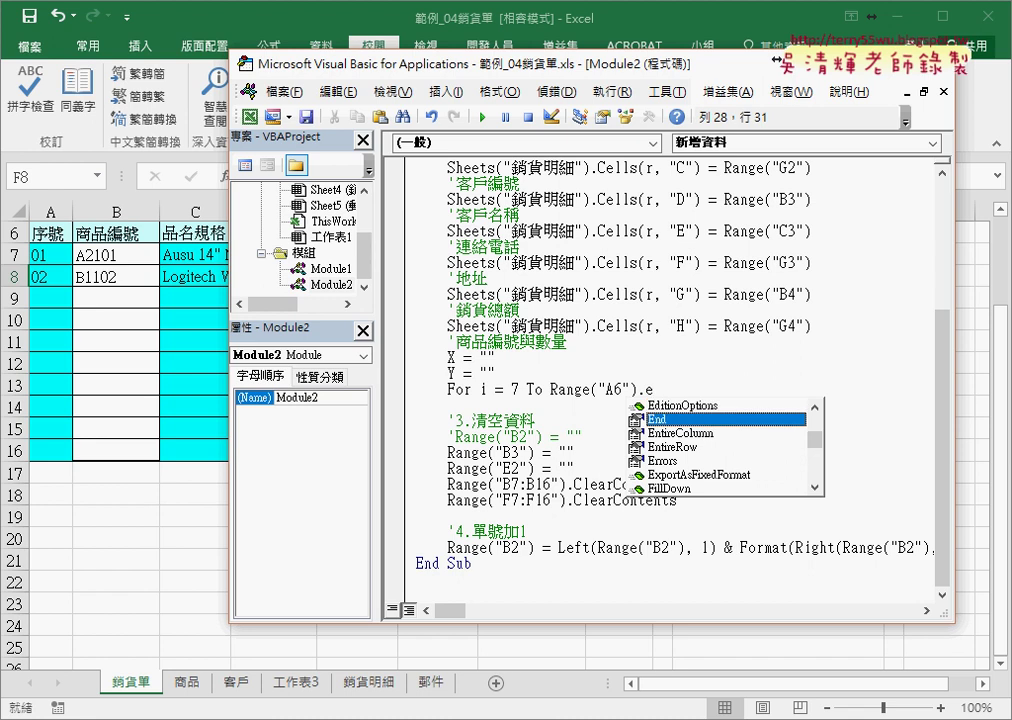
pyautogui.write('d (')
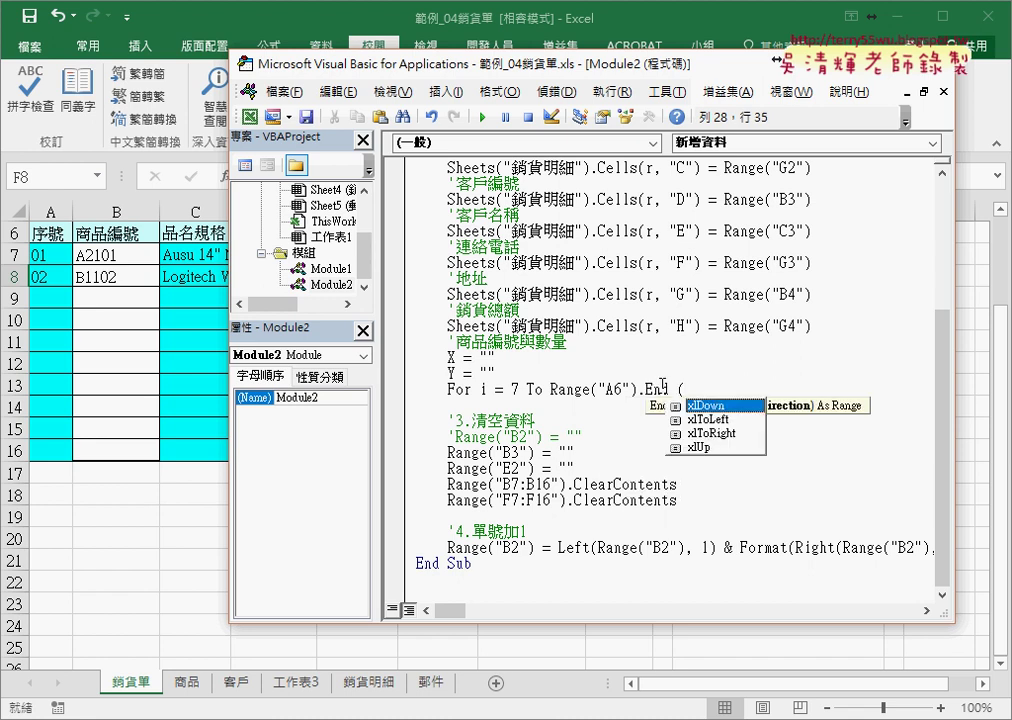
pyautogui.press('space')
pyautogui.write('xlDown ).')
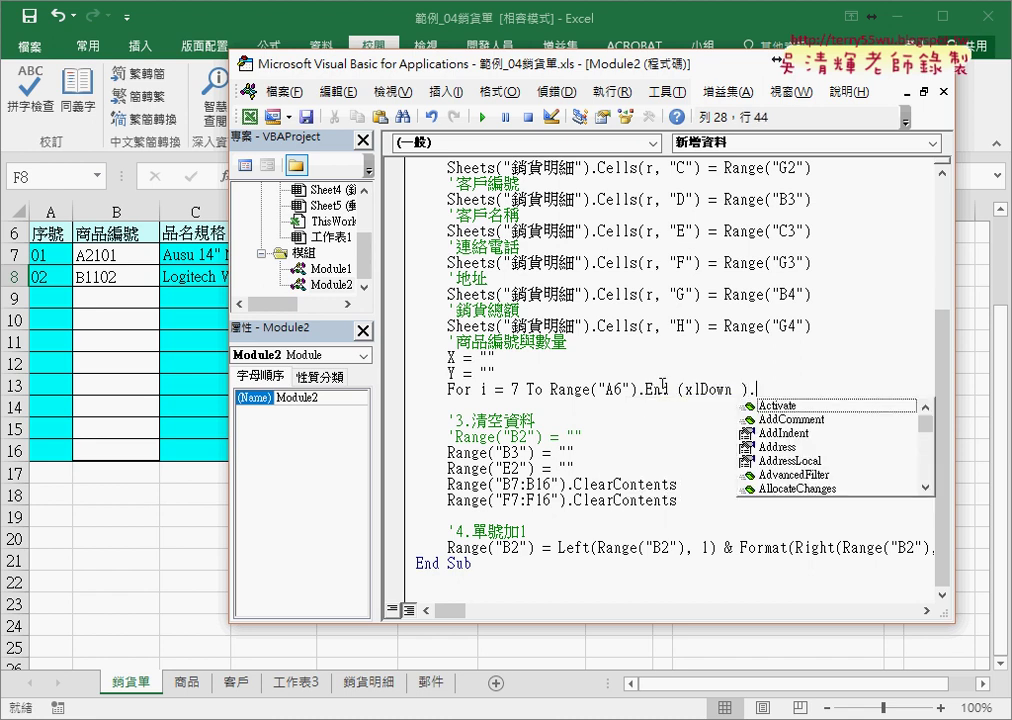
pyautogui.write('ro')
pyautogui.press('Return')
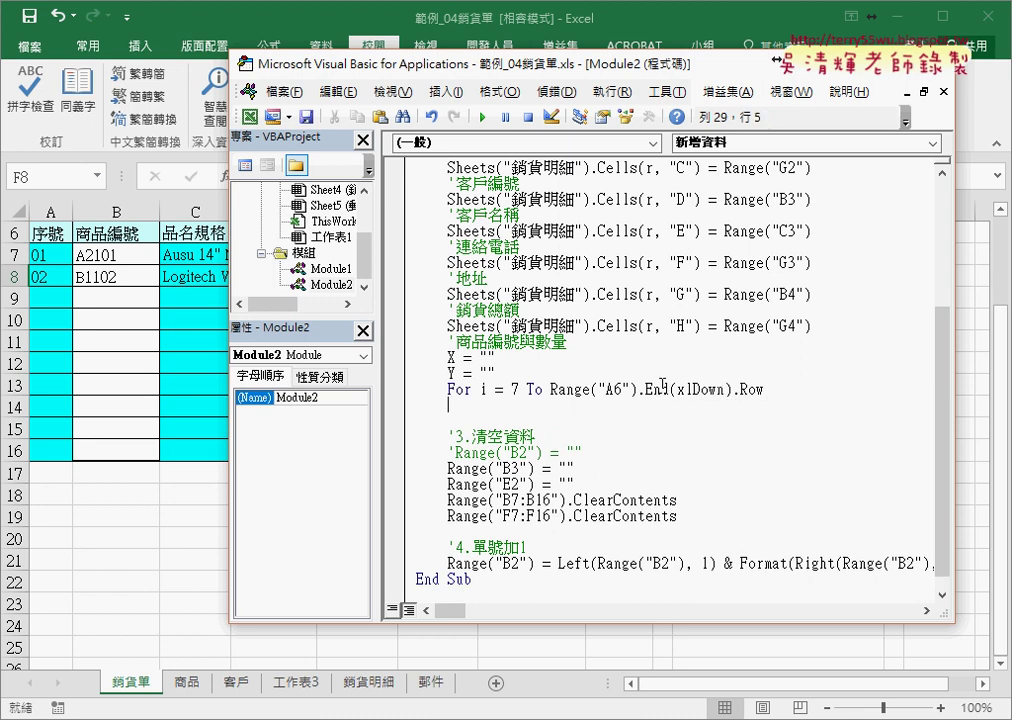
pyautogui.press('Return')
pyautogui.write('nw')
pyautogui.press('BackSpace')
pyautogui.write('ext')
pyautogui.press('Up')
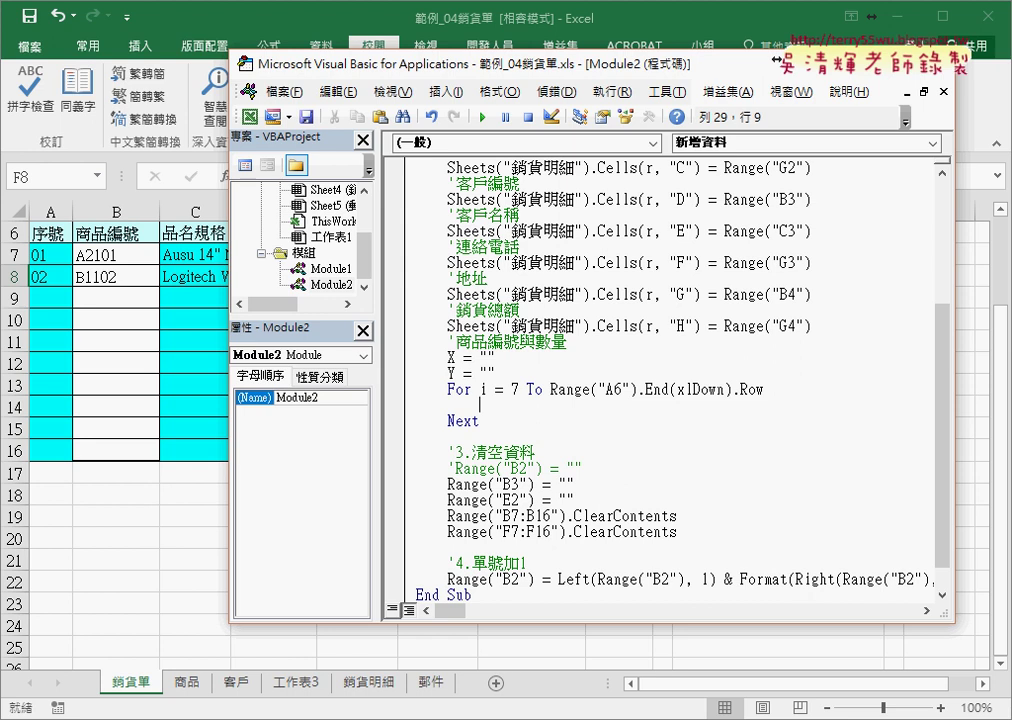
# Step: Inside the loop, add the line Cells(i,"B") = Cells(i,"B") & ","
pyautogui.write('cells(')
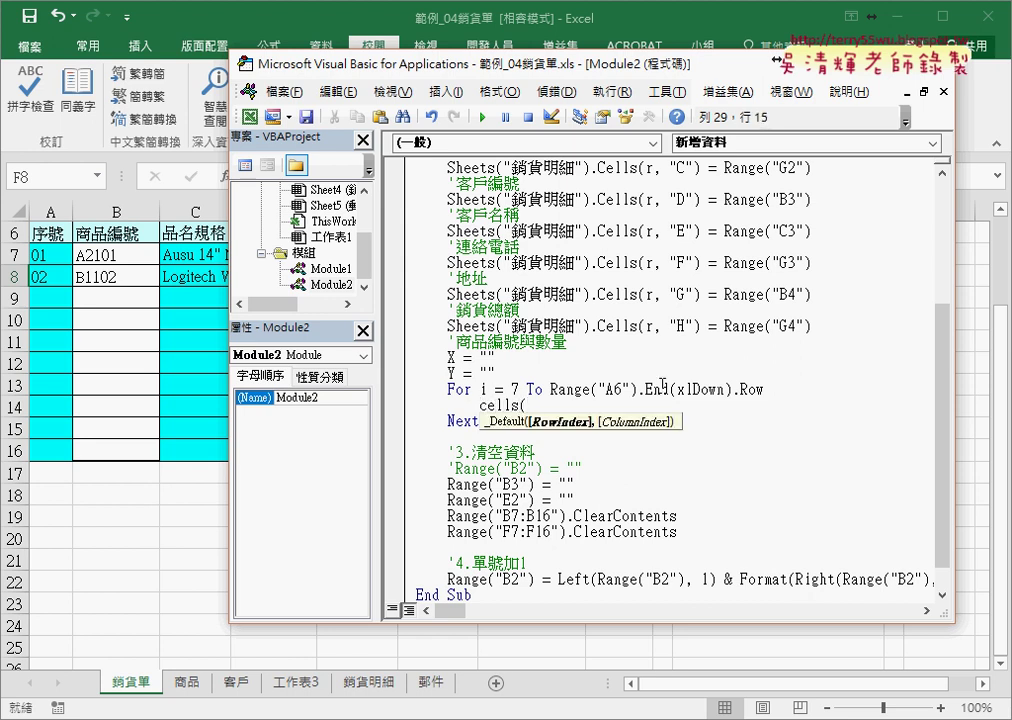
pyautogui.write('i,')
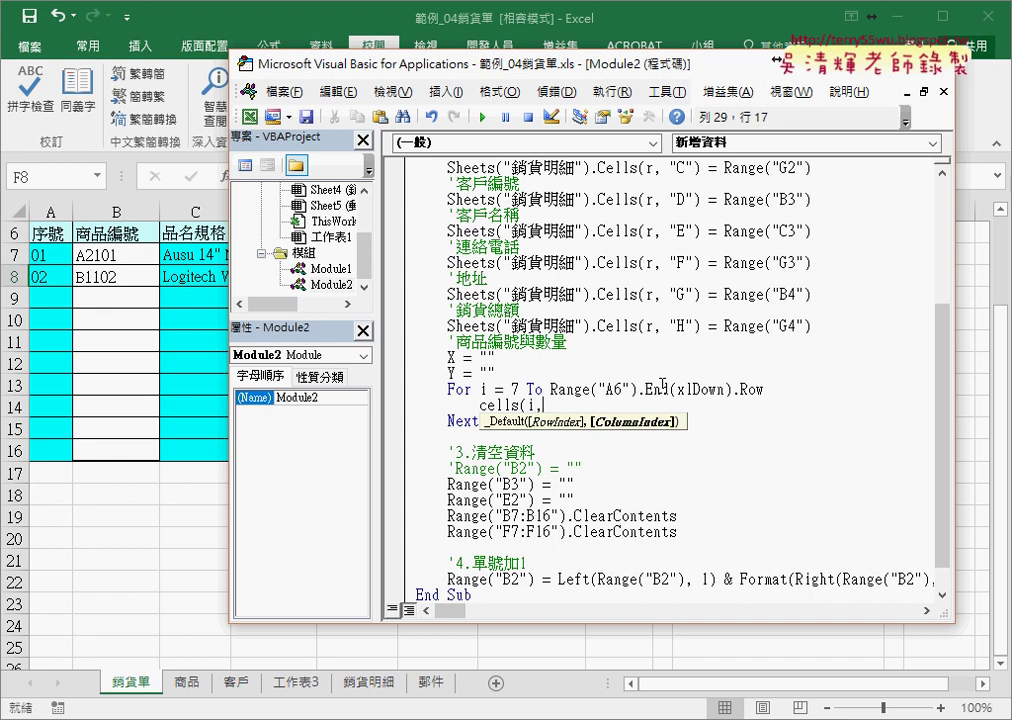
pyautogui.write('"B")')
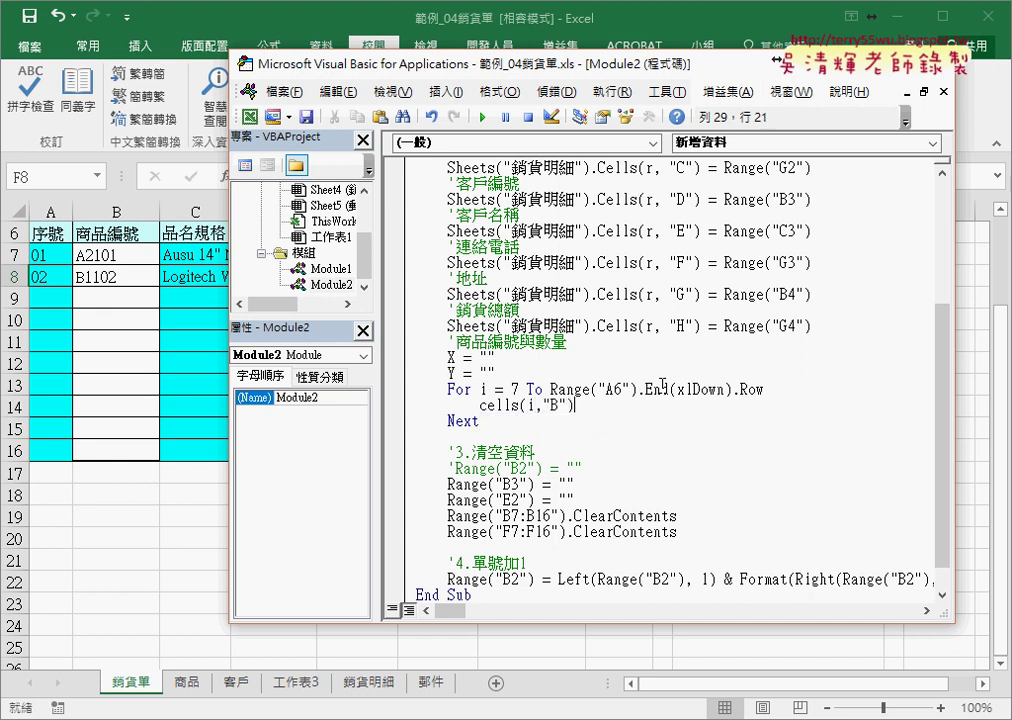
pyautogui.write('=')
pyautogui.moveTo(575, 406); pyautogui.dragTo(484, 405)
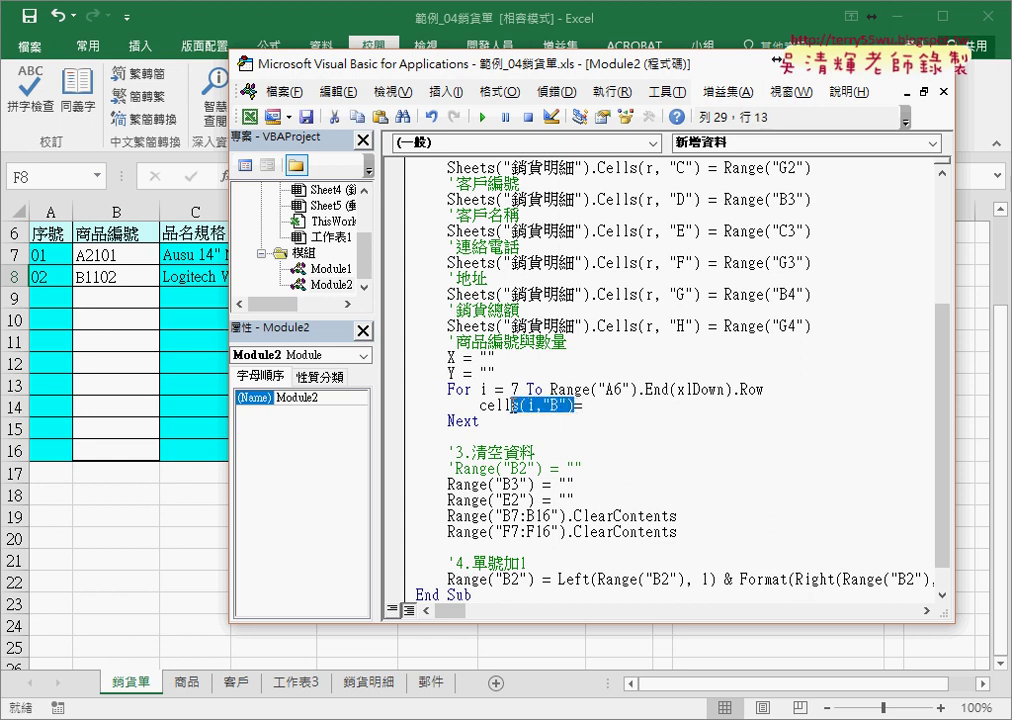
pyautogui.hotkey('ctrl', 'c')
pyautogui.click(700, 410)
pyautogui.hotkey('ctrl', 'v')
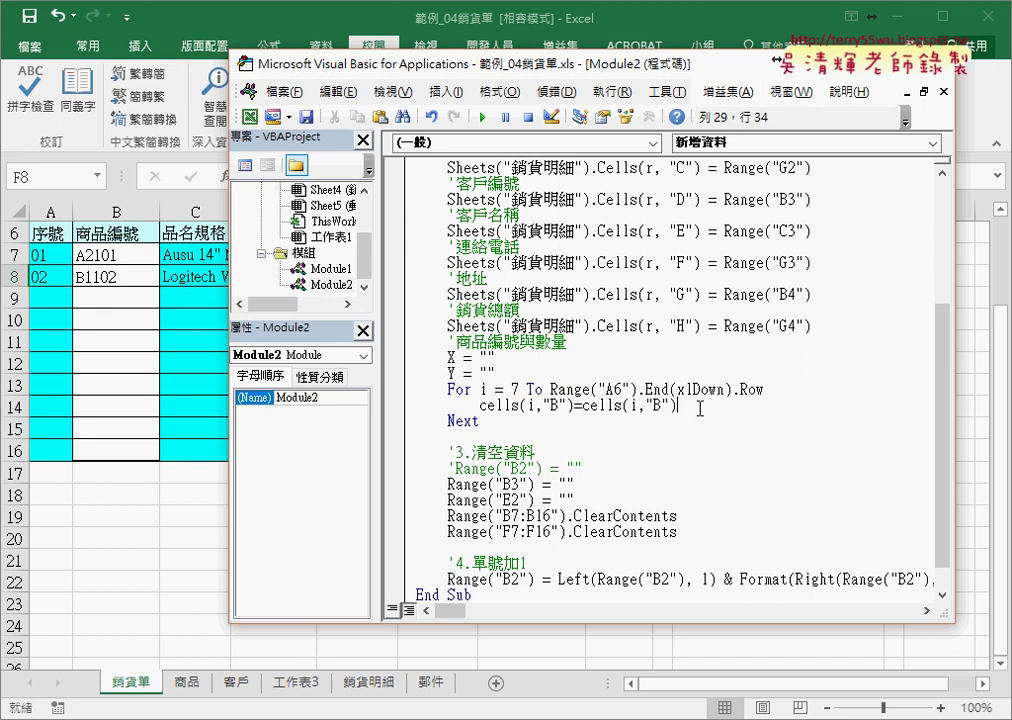
pyautogui.write('& ')
pyautogui.write('","')
pyautogui.press('Return')
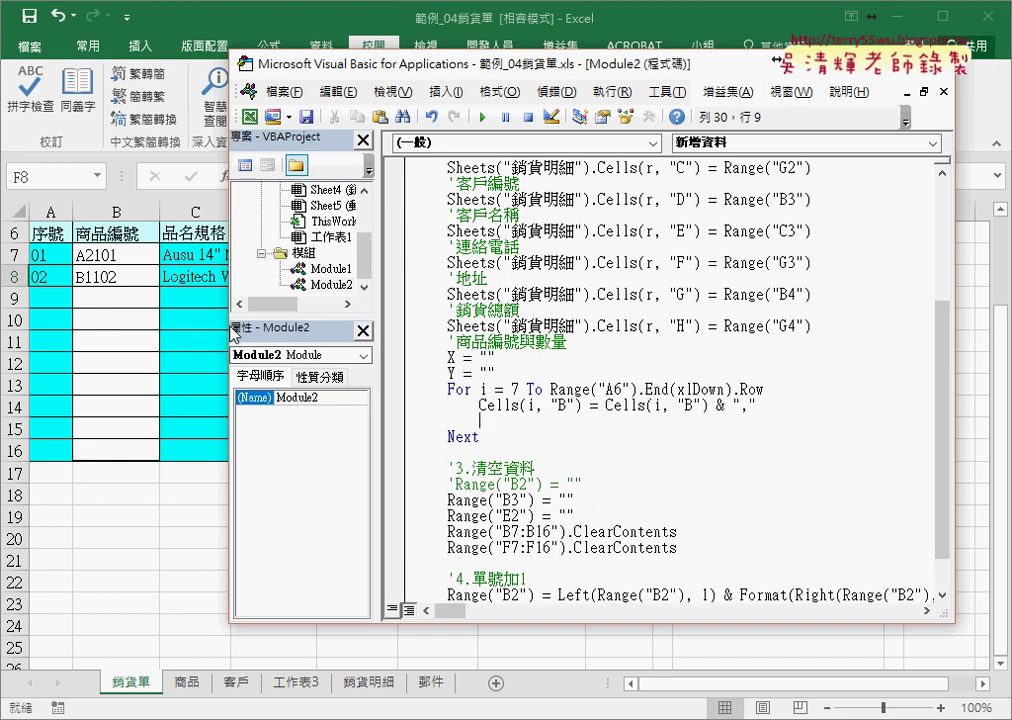
# Step: Duplicate that line and change both B references to F for the quantities
pyautogui.moveTo(232, 327)
pyautogui.mouseDown()
pyautogui.moveTo(481, 327)
pyautogui.moveTo(239, 327)
pyautogui.mouseUp()
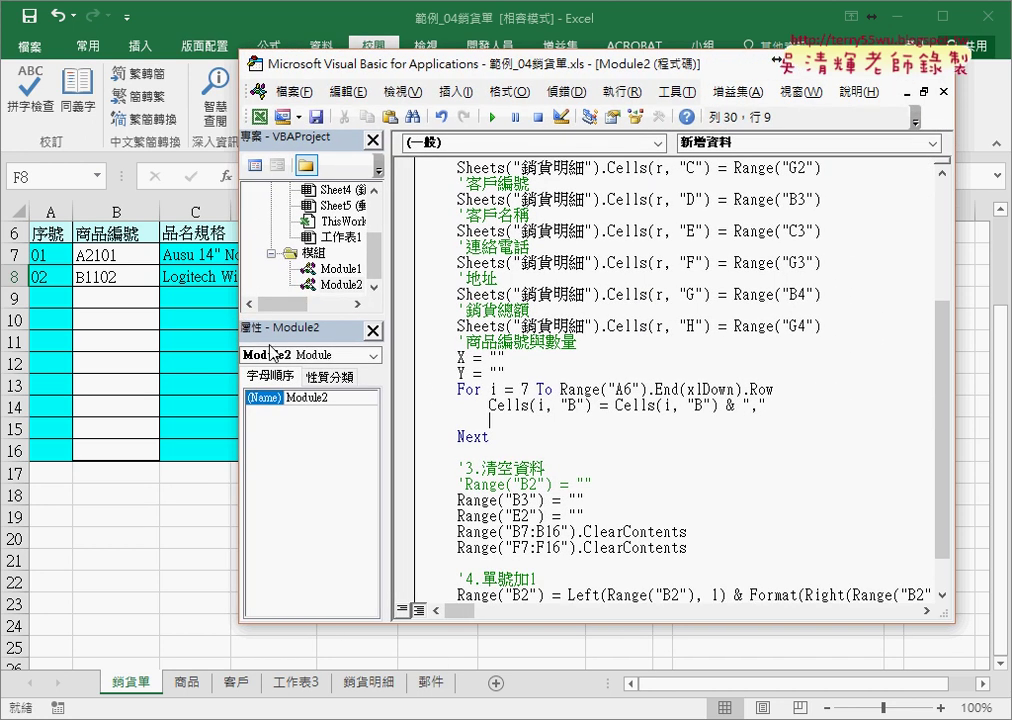
pyautogui.moveTo(489, 406); pyautogui.dragTo(883, 411)
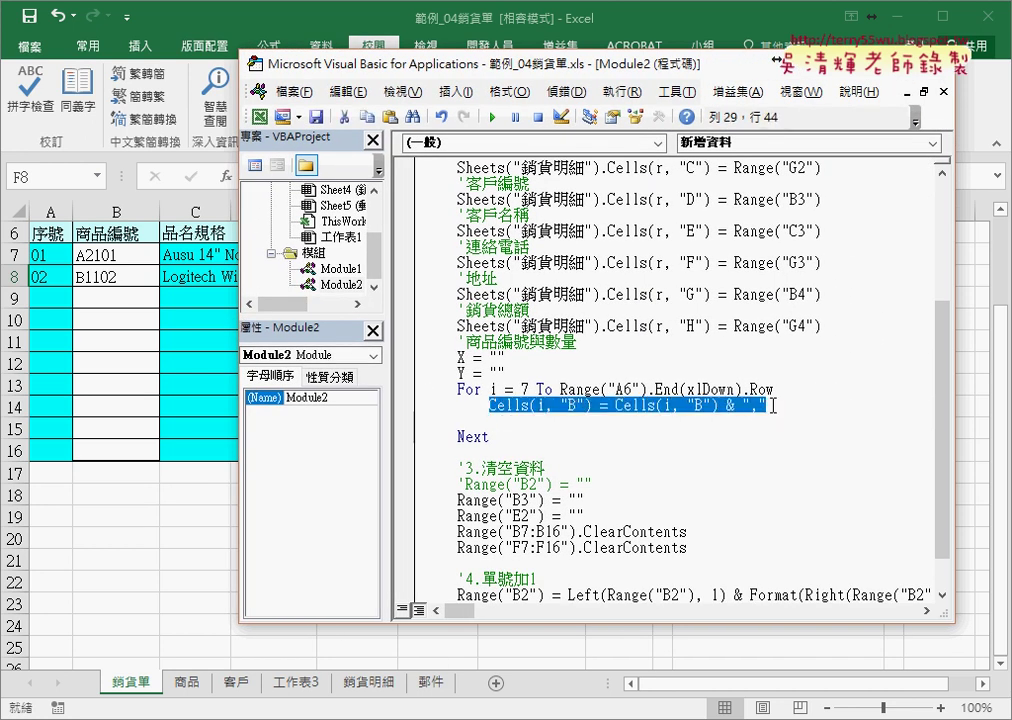
pyautogui.hotkey('ctrl', 'c')
pyautogui.click(575, 424)
pyautogui.hotkey('ctrl', 'v')
pyautogui.doubleClick(572, 421)
pyautogui.write('F')
pyautogui.doubleClick(700, 421)
pyautogui.write('F')
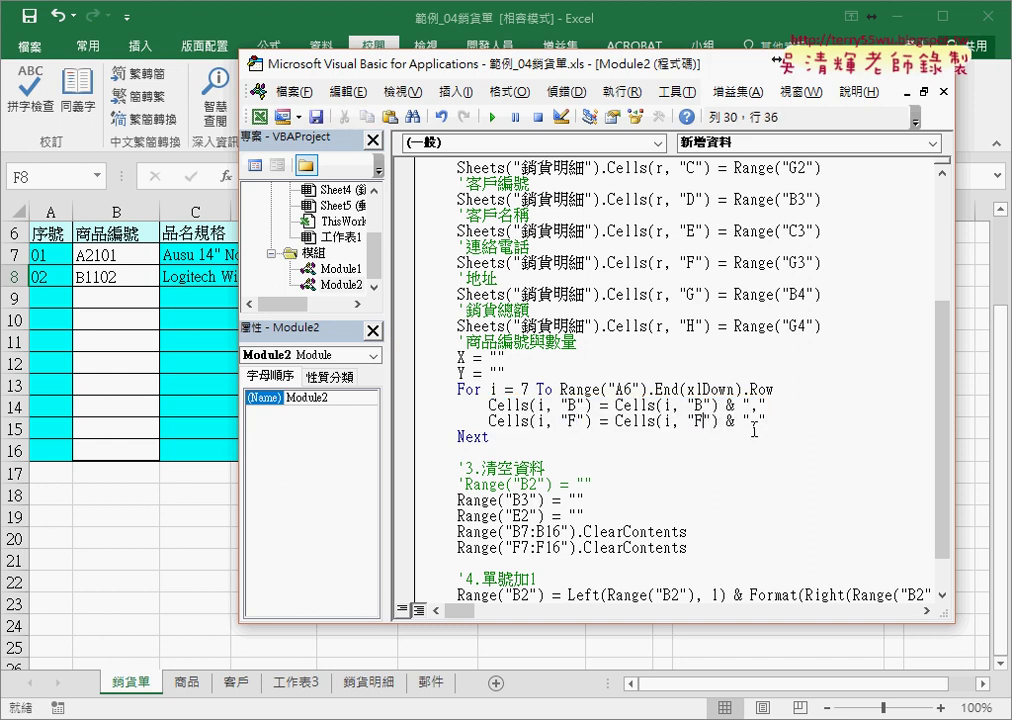
# Step: Review the column B and column F comma-appending lines in the loop
pyautogui.click(770, 481)
pyautogui.click(770, 405)
pyautogui.moveTo(769, 405); pyautogui.dragTo(497, 405)
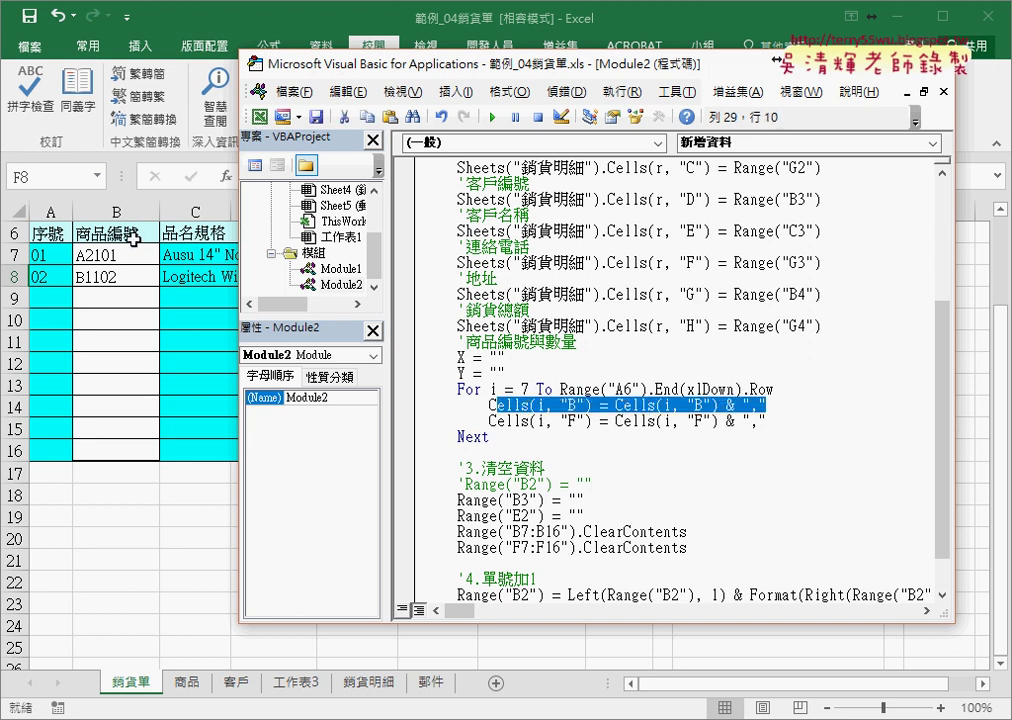
pyautogui.moveTo(768, 421); pyautogui.dragTo(490, 421)
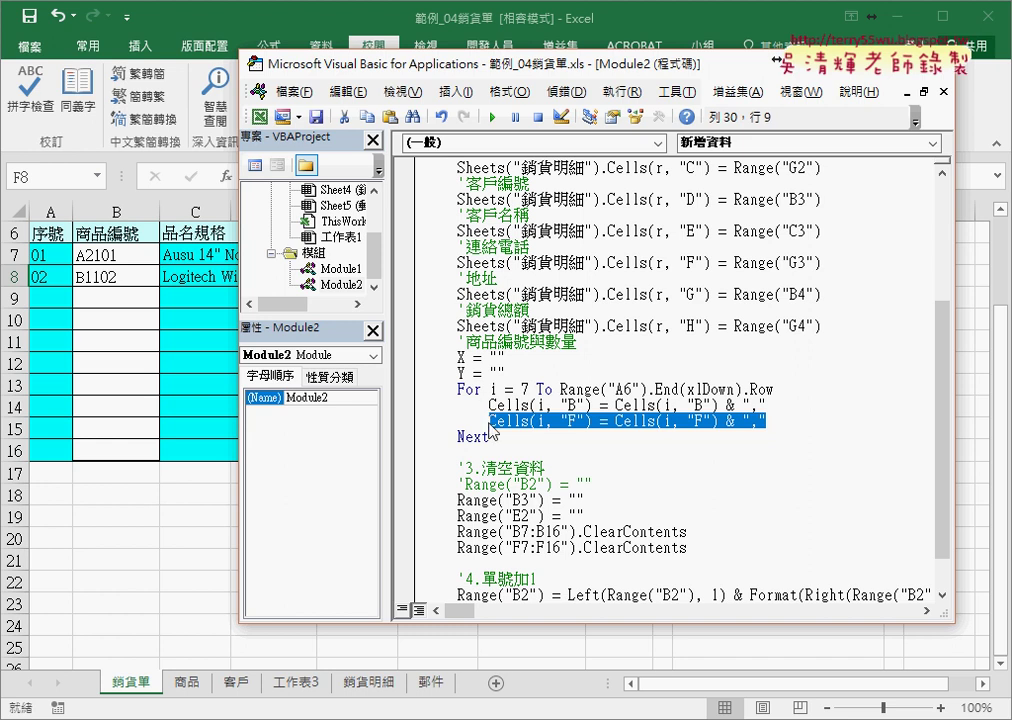
pyautogui.moveTo(615, 405); pyautogui.dragTo(772, 405)
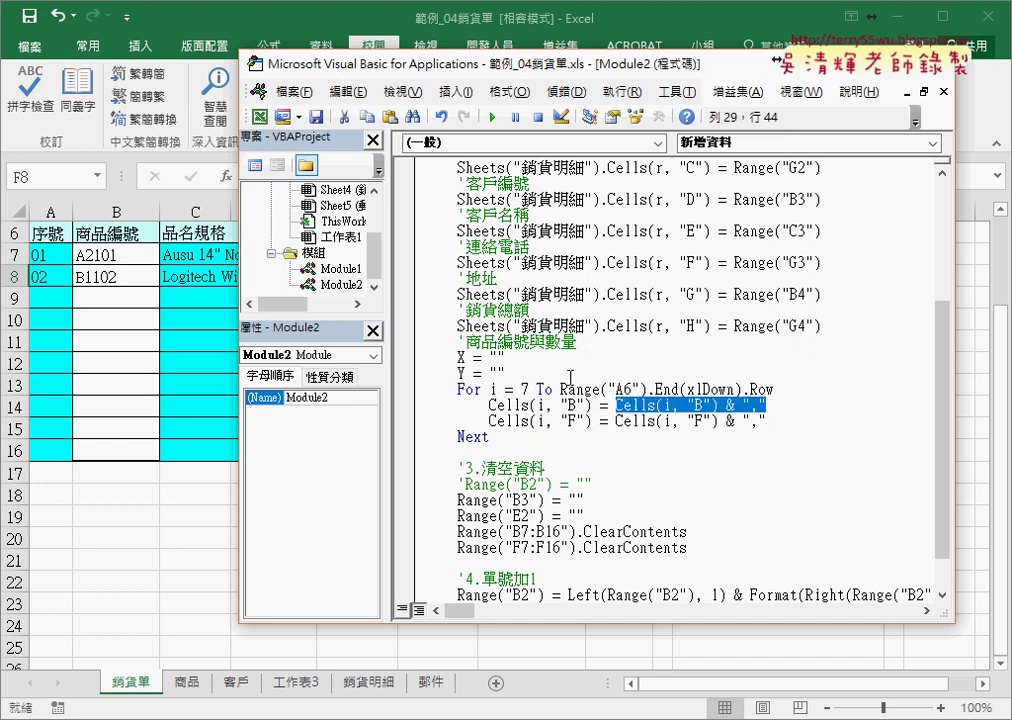
pyautogui.click(506, 441)
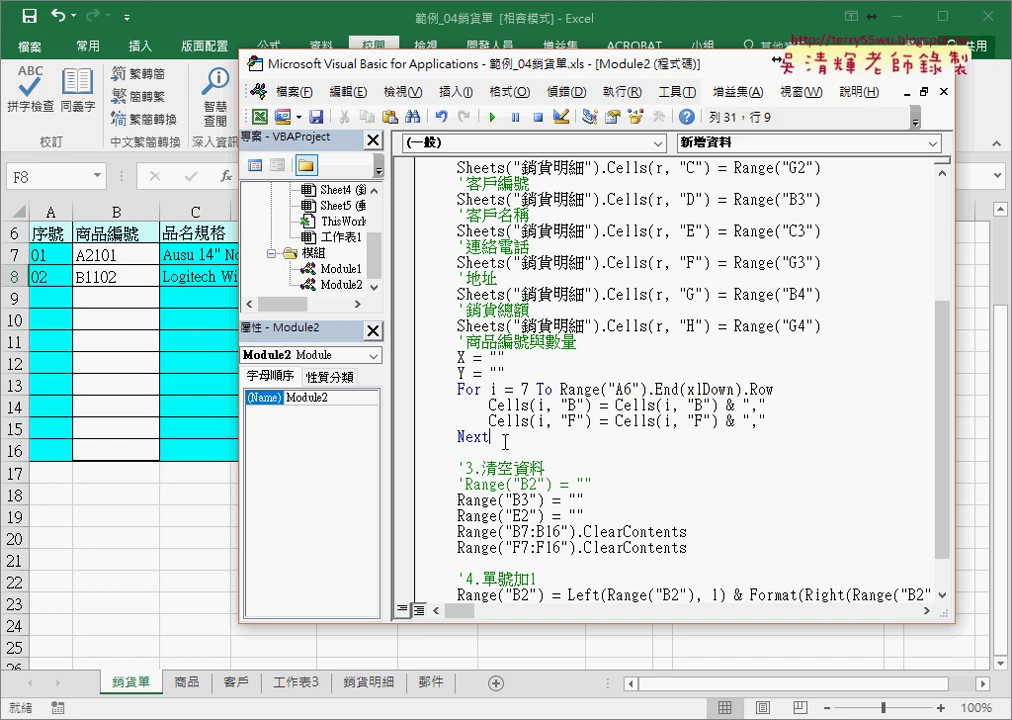
# Step: Below Next, copy the column H line and change it to Sheets("銷貨明細").Cells(r, "I") = X
pyautogui.press('Return')
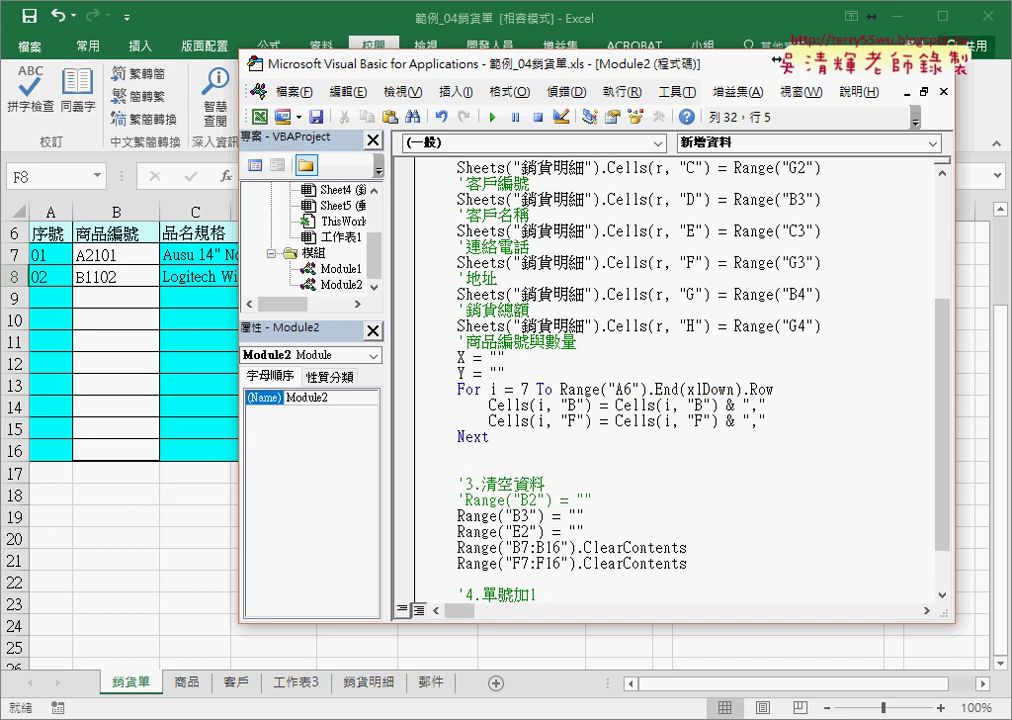
pyautogui.moveTo(457, 326); pyautogui.dragTo(822, 326)
pyautogui.moveTo(533, 328); pyautogui.dragTo(612, 455)
pyautogui.doubleClick(691, 452)
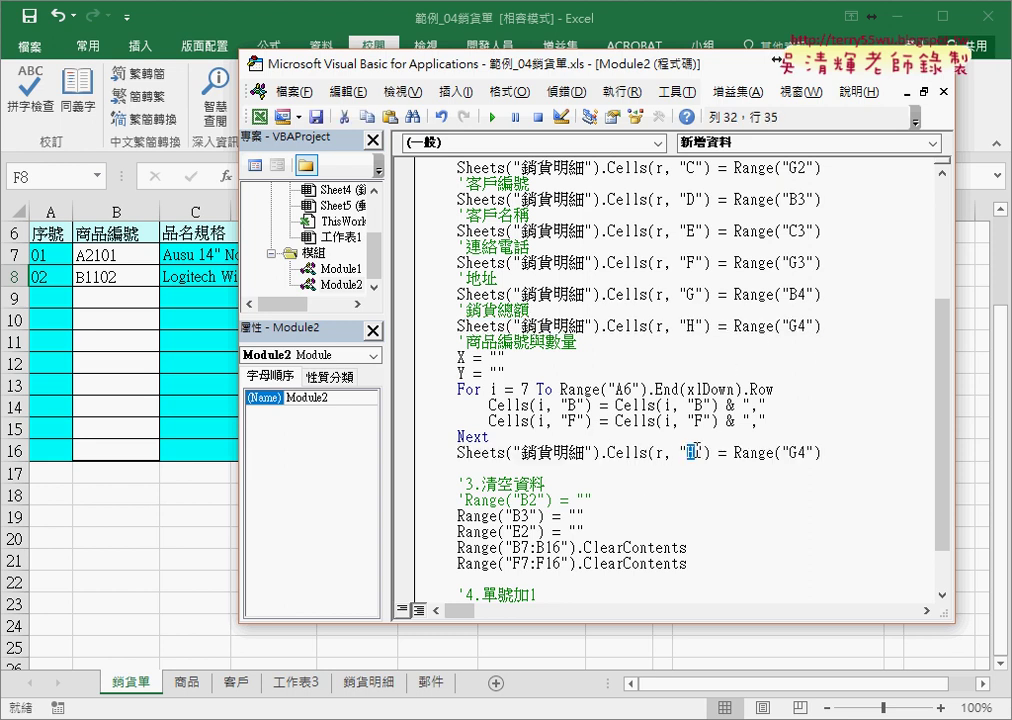
pyautogui.write('I')
pyautogui.moveTo(735, 452); pyautogui.dragTo(839, 452)
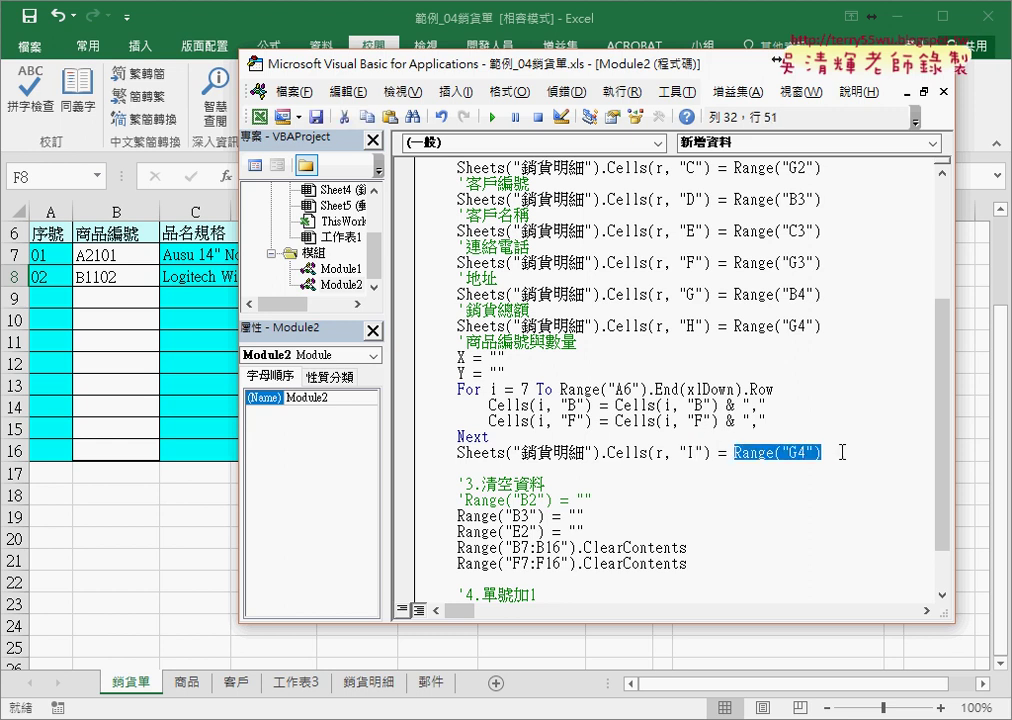
pyautogui.write('X')
# Step: Duplicate the column I line so the copy writes X to Cells(r, "J")
pyautogui.moveTo(765, 453); pyautogui.dragTo(461, 455)
pyautogui.hotkey('ctrl', 'c')
pyautogui.click(453, 468)
pyautogui.hotkey('ctrl', 'v')
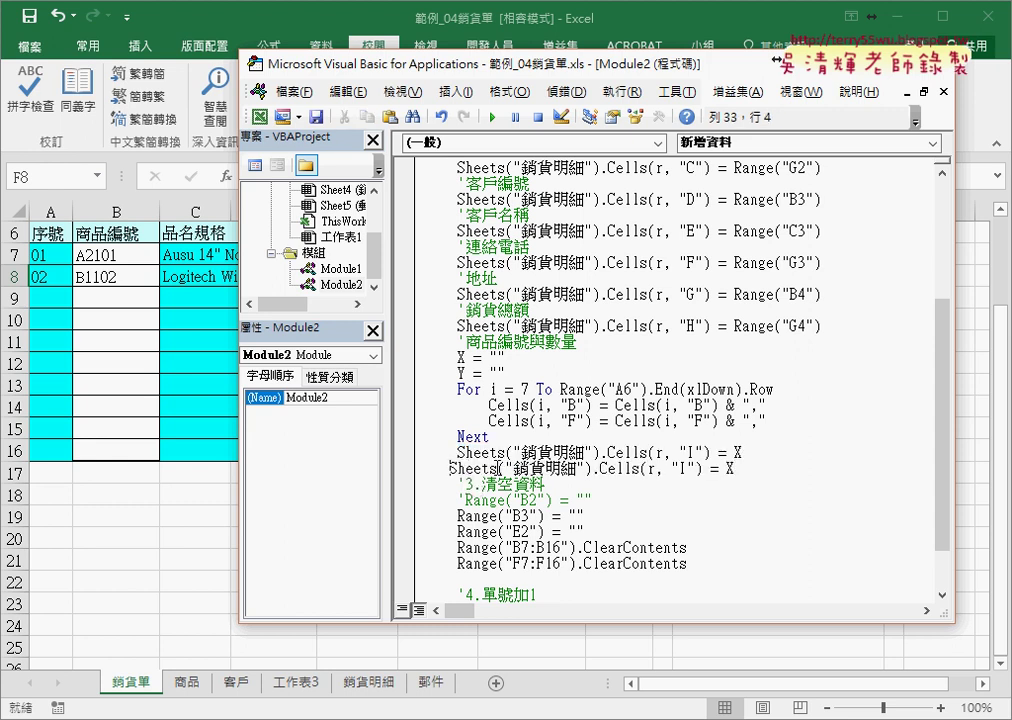
pyautogui.click(450, 468)
pyautogui.doubleClick(691, 452)
pyautogui.write('L')
pyautogui.doubleClick(691, 468)
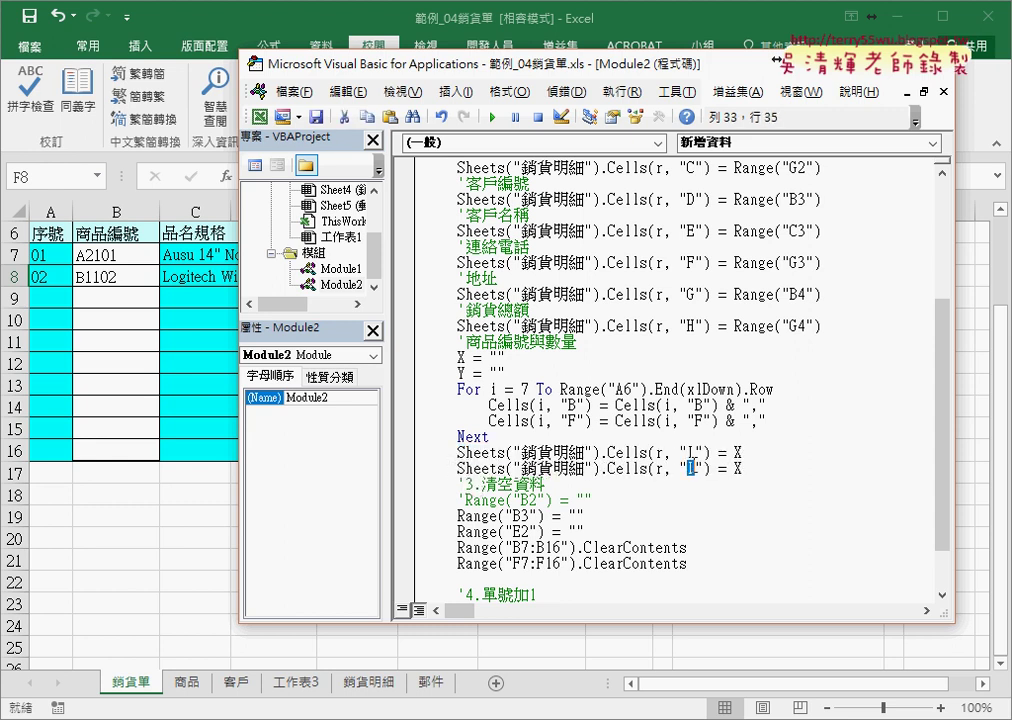
pyautogui.write('J')
pyautogui.click(707, 490)
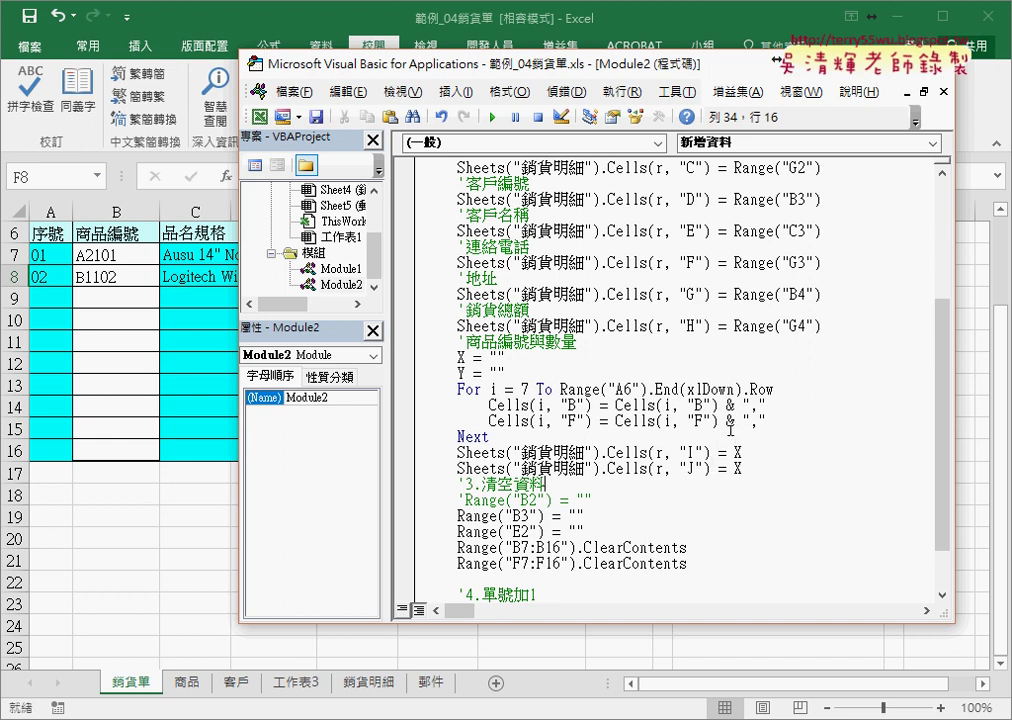
# Step: Change the loop's assignment targets to X = Cells(i, "B") and Y = Cells(i, "F")
pyautogui.moveTo(592, 405); pyautogui.dragTo(489, 405)
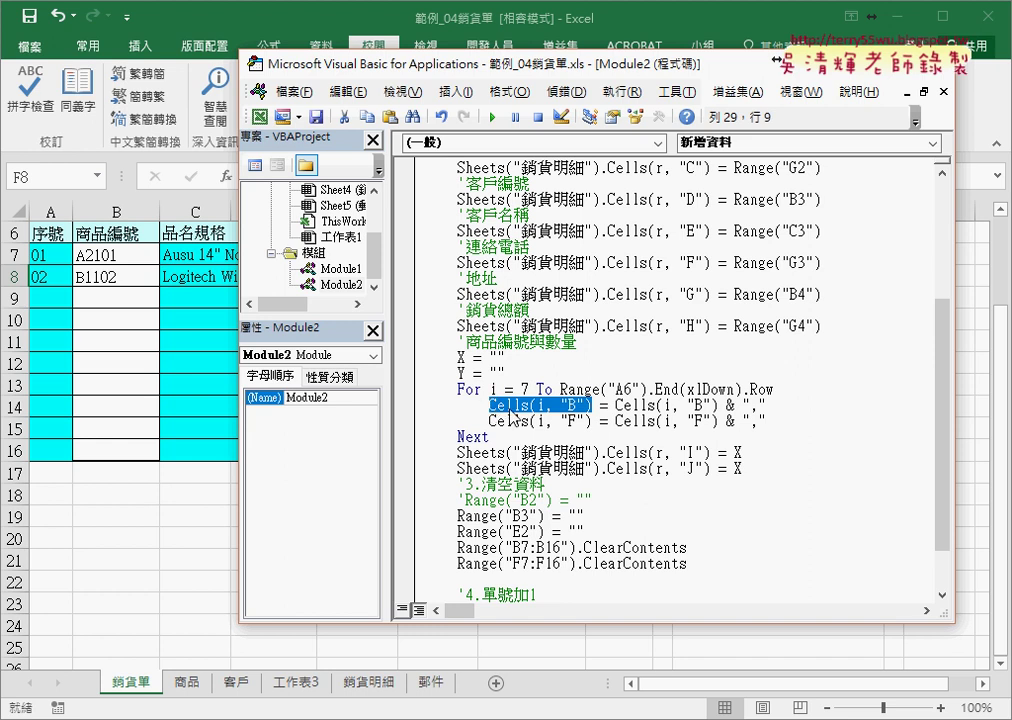
pyautogui.write('X')
pyautogui.moveTo(592, 421); pyautogui.dragTo(490, 421)
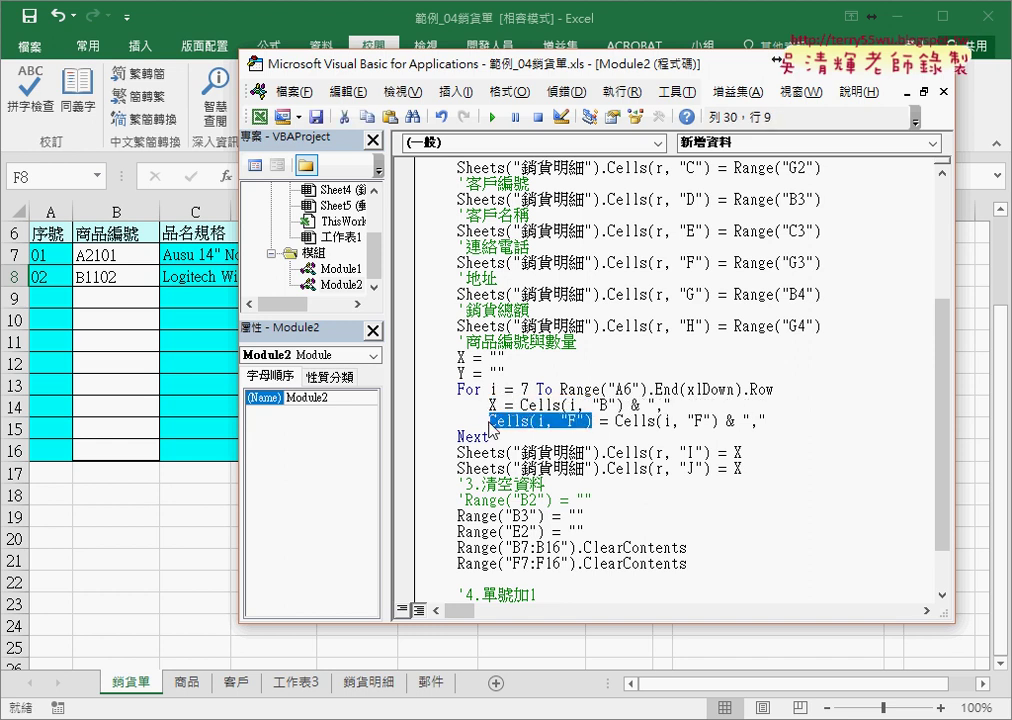
pyautogui.write('Y')
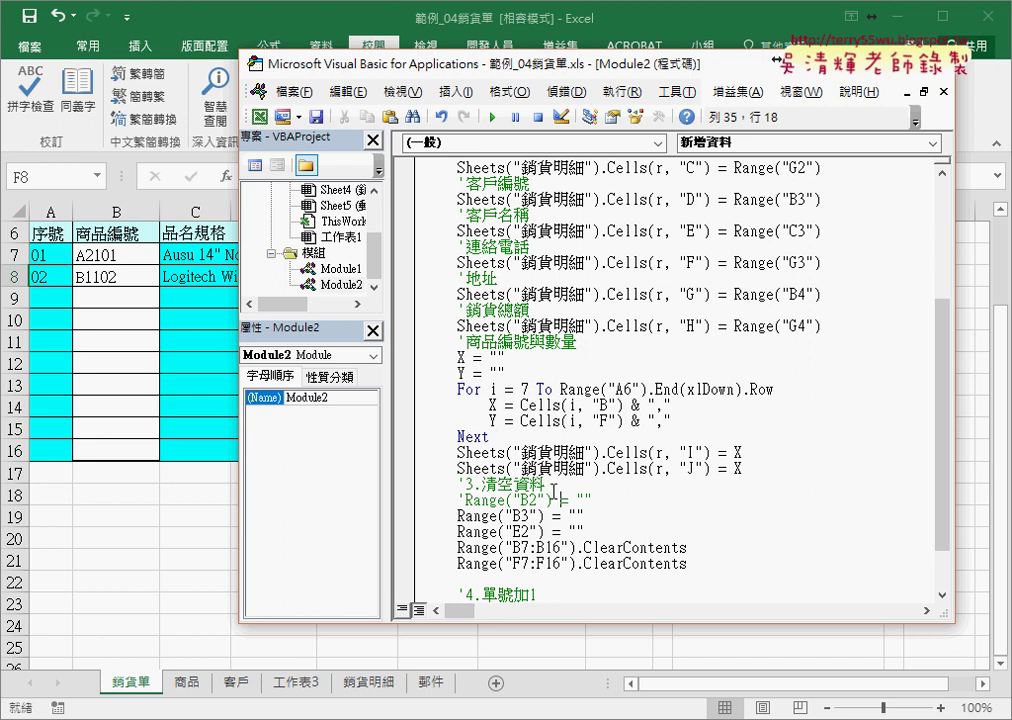
pyautogui.moveTo(520, 405); pyautogui.dragTo(670, 405)
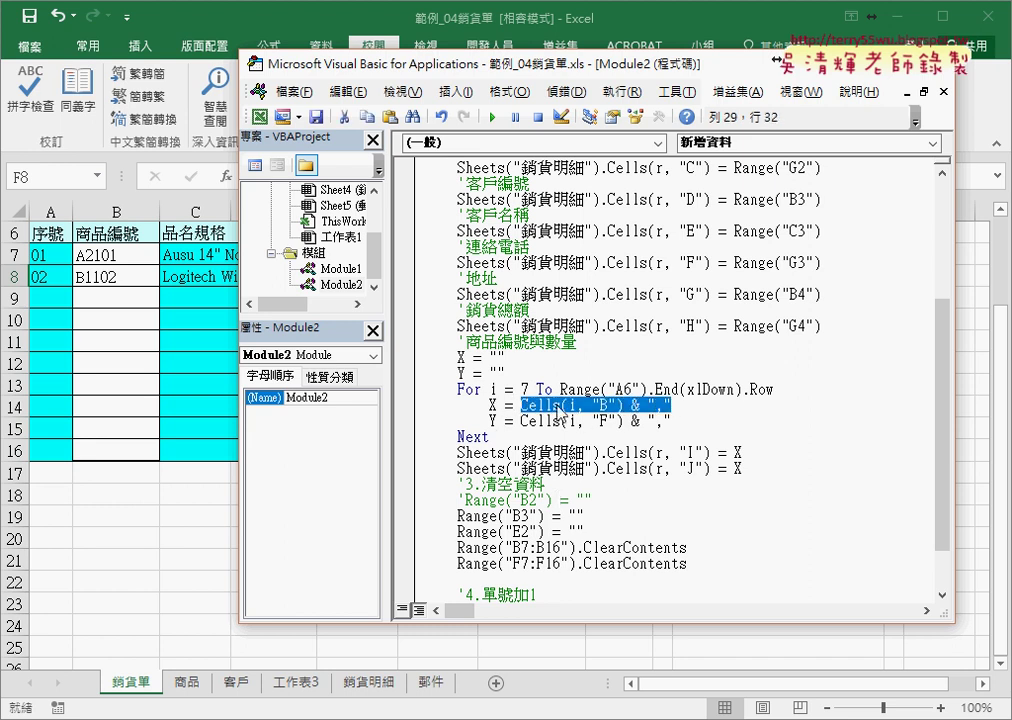
pyautogui.doubleClick(494, 405)
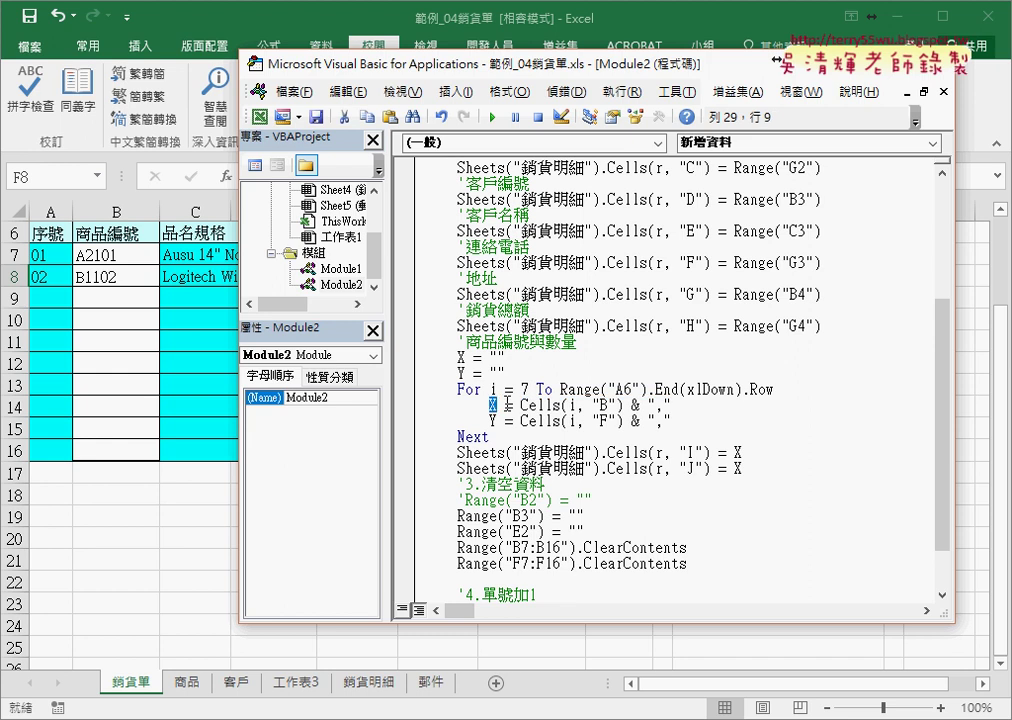
# Step: Make the column J line write Y instead of X
pyautogui.doubleClick(740, 452)
pyautogui.doubleClick(738, 468)
pyautogui.write('Y')
pyautogui.doubleClick(690, 452)
pyautogui.doubleClick(691, 468)
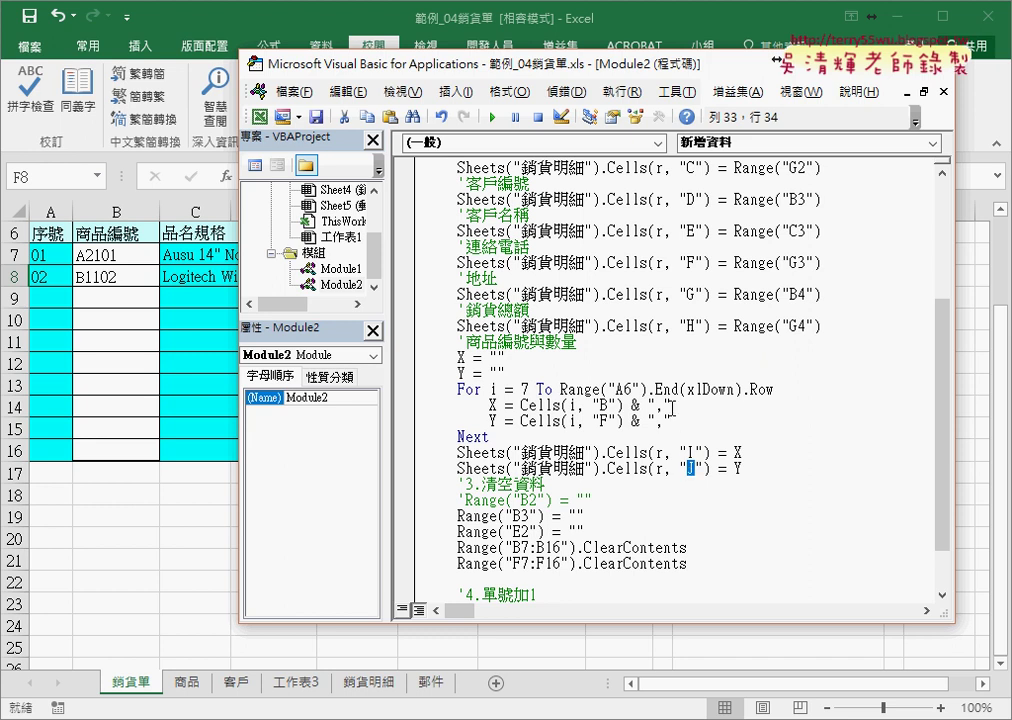
pyautogui.moveTo(648, 405); pyautogui.dragTo(670, 405)
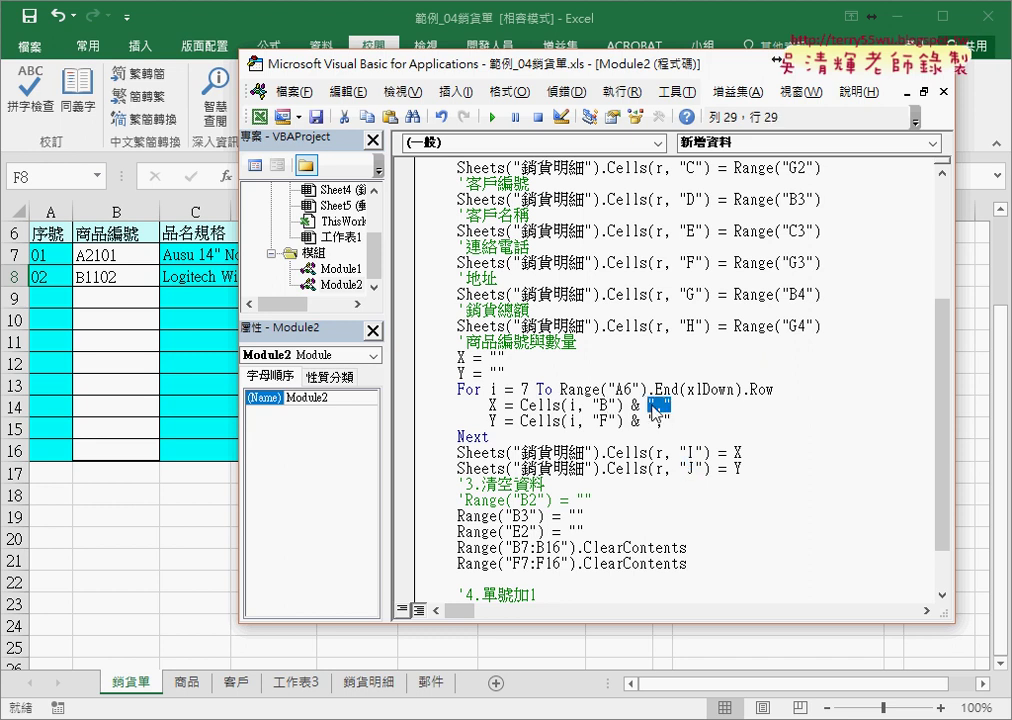
pyautogui.click(722, 425)
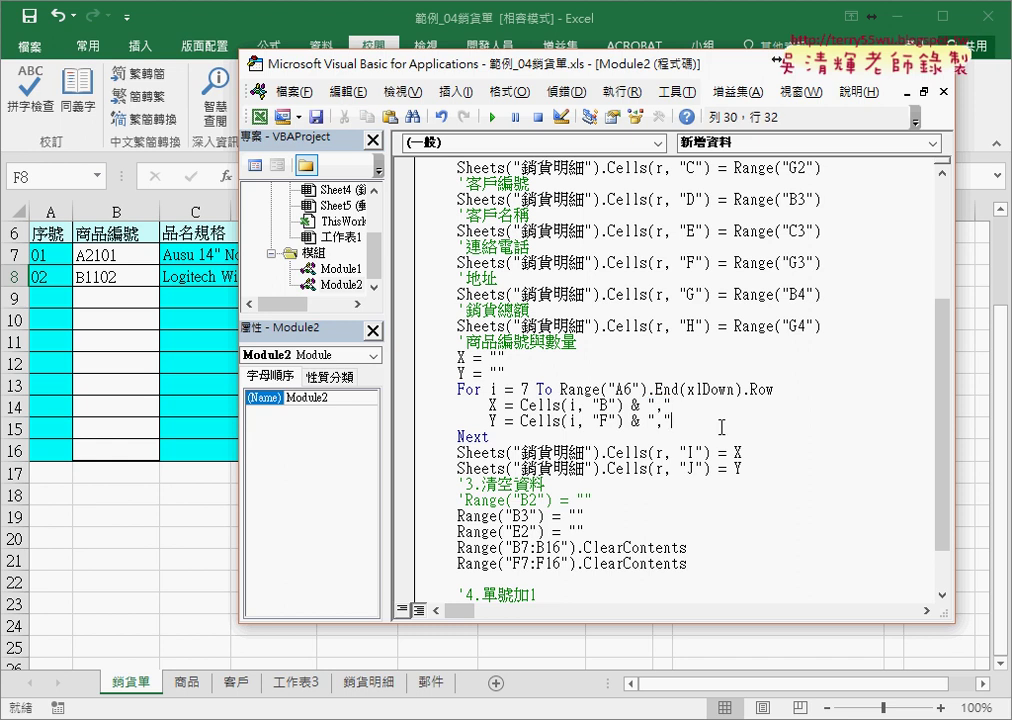
pyautogui.click(742, 452)
pyautogui.click(737, 466)
# Step: On the 銷貨單 invoice, add product B1104 with quantity 4 in row 9
pyautogui.moveTo(737, 466); pyautogui.dragTo(778, 469)
pyautogui.hotkey('alt', 'F11')
pyautogui.click(123, 296)
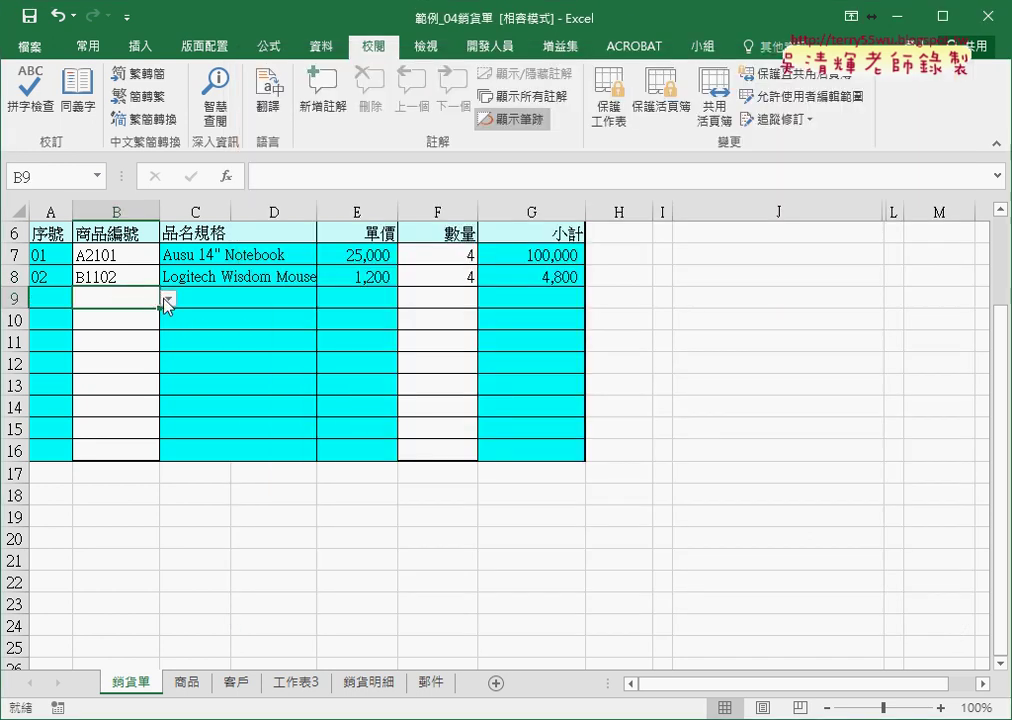
pyautogui.click(167, 298)
pyautogui.click(157, 392)
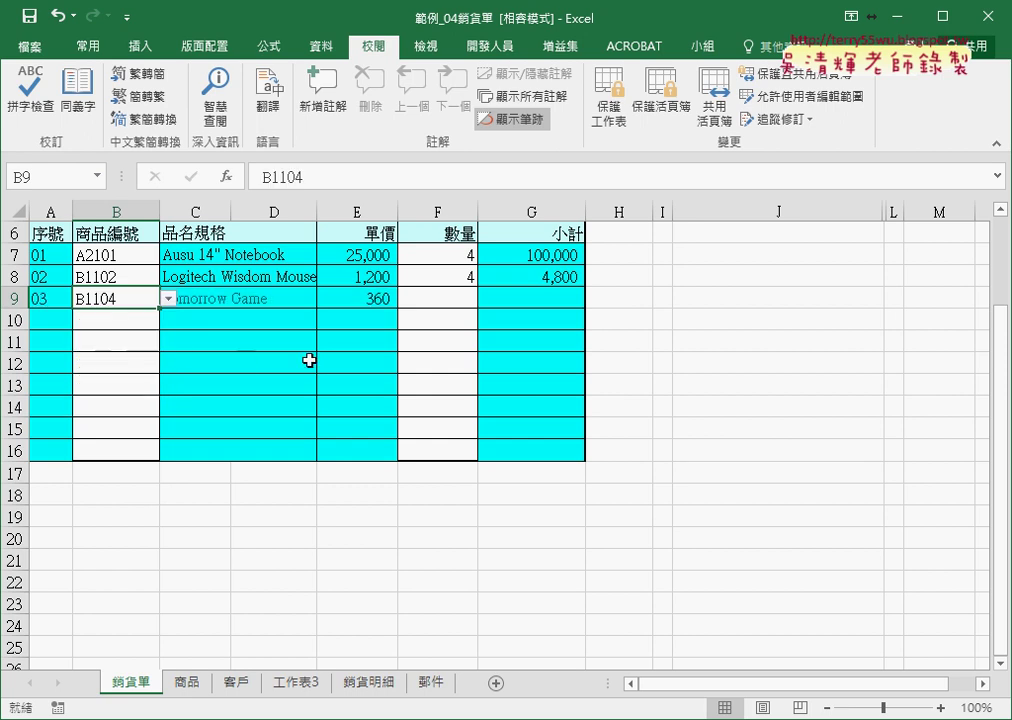
pyautogui.click(461, 296)
pyautogui.click(487, 298)
pyautogui.click(472, 357)
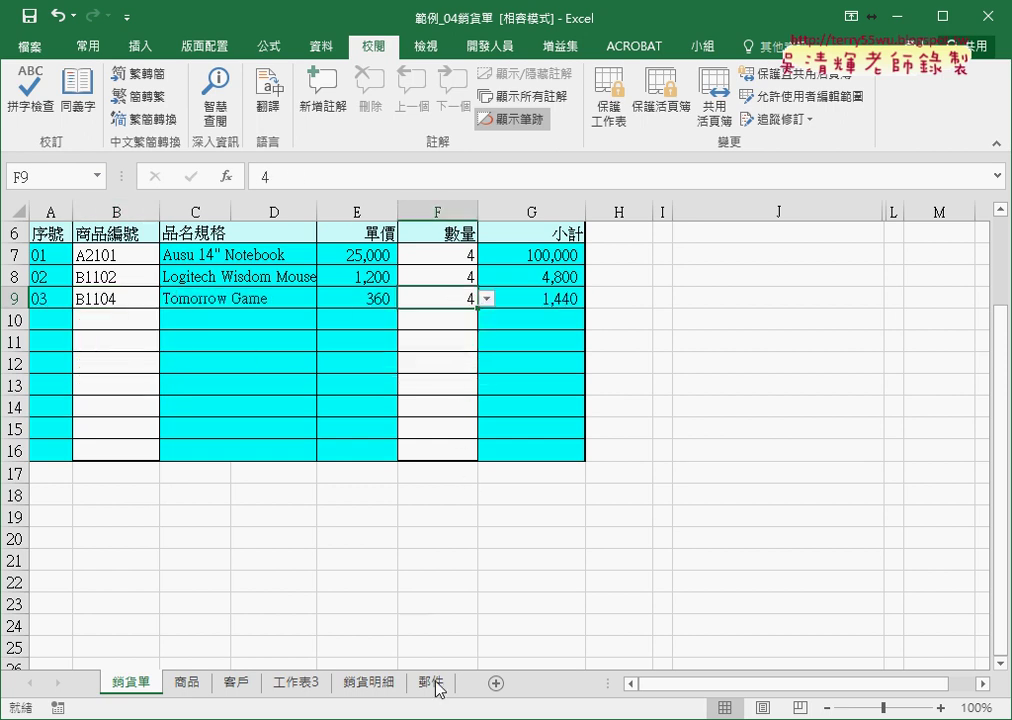
# Step: Set a breakpoint on the X = "" line, run 新增資料, and glance at 銷貨明細
pyautogui.click(610, 620)
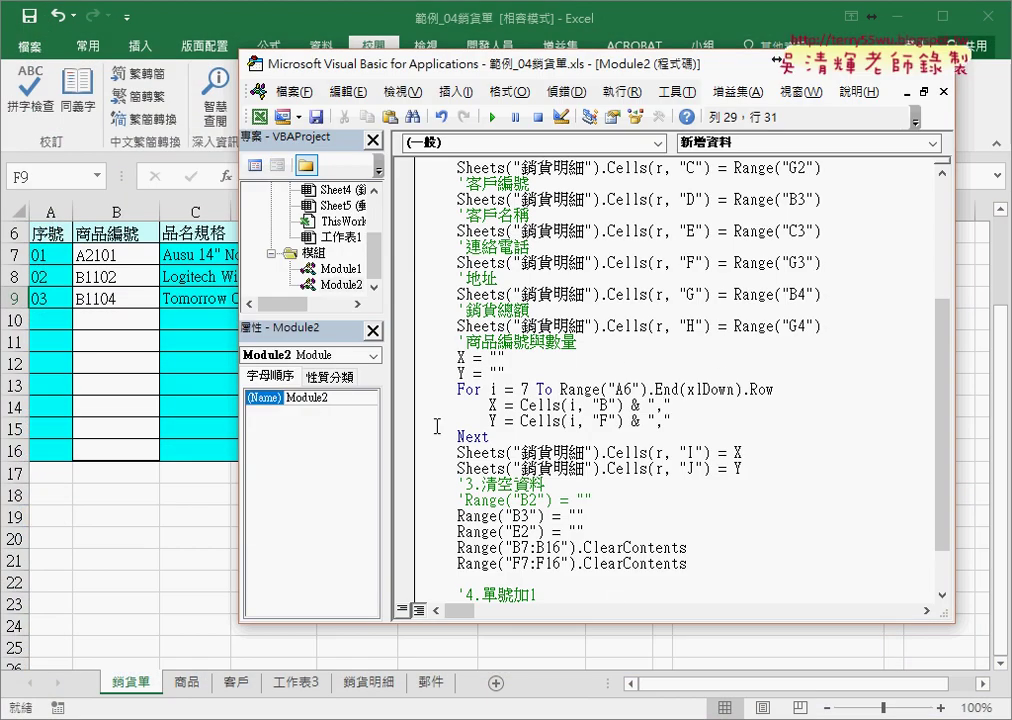
pyautogui.click(403, 357)
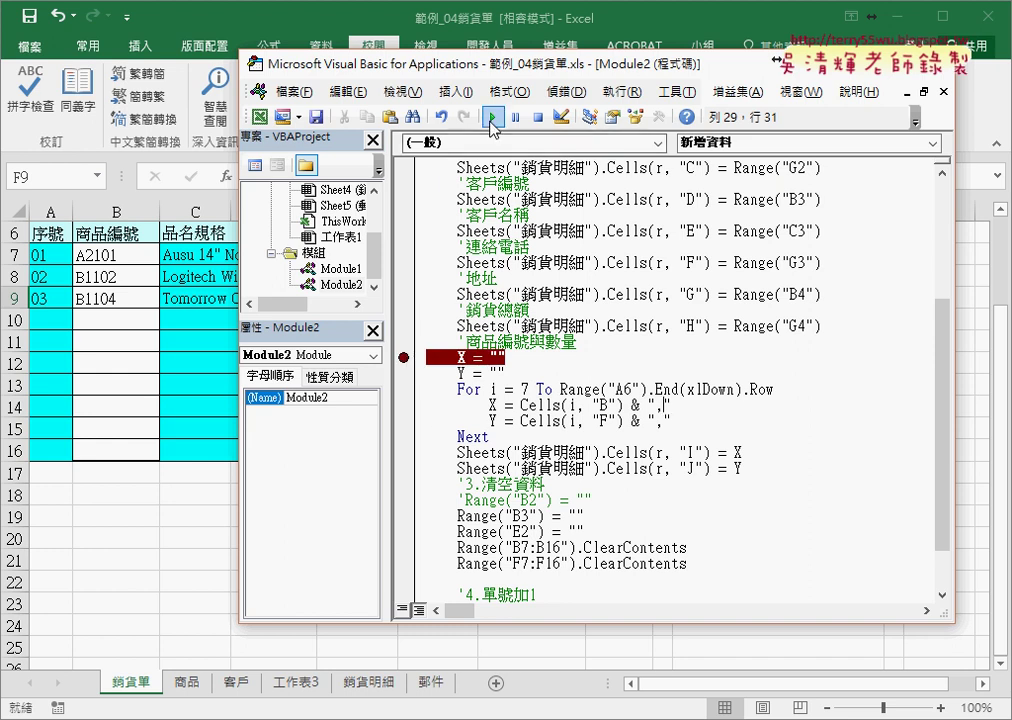
pyautogui.click(492, 117)
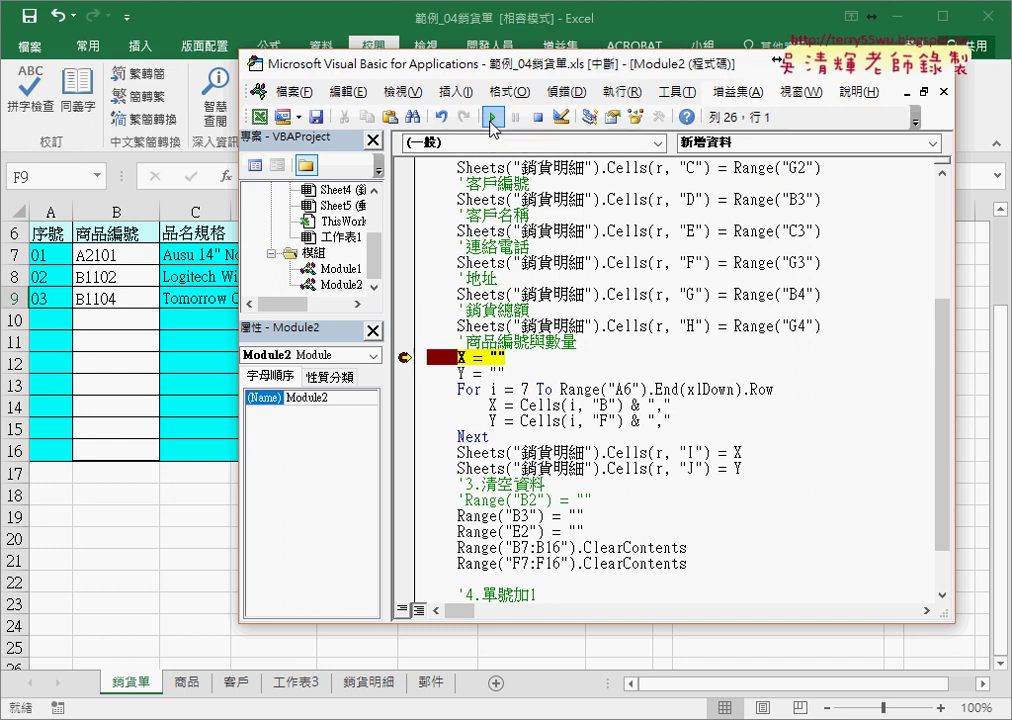
pyautogui.click(362, 680)
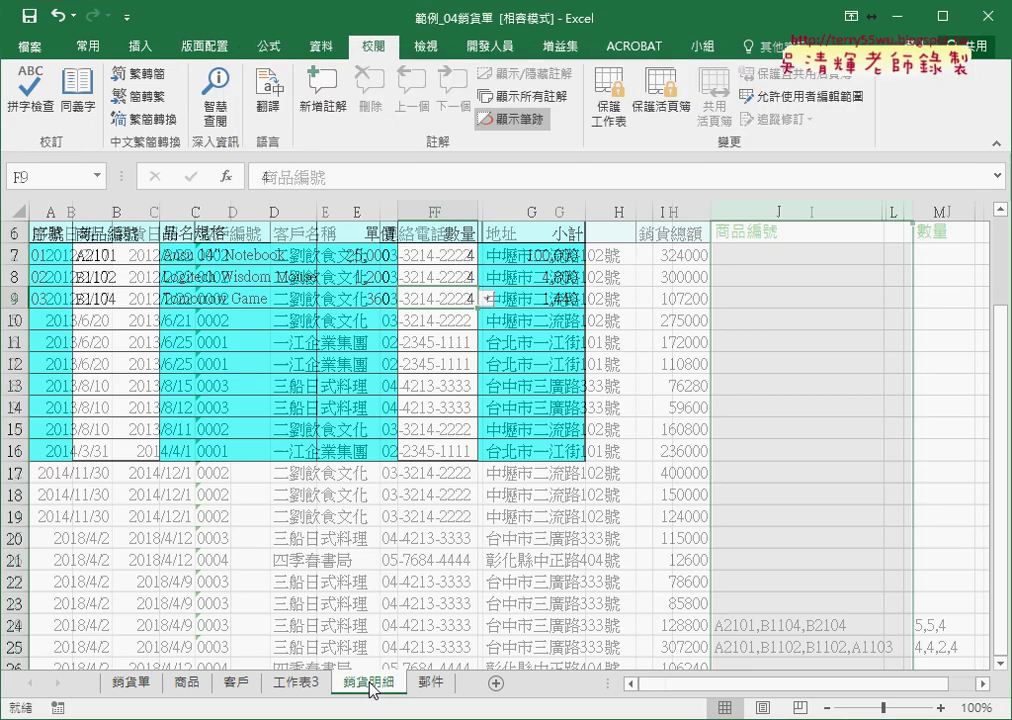
pyautogui.scroll(-5, 456, 589)
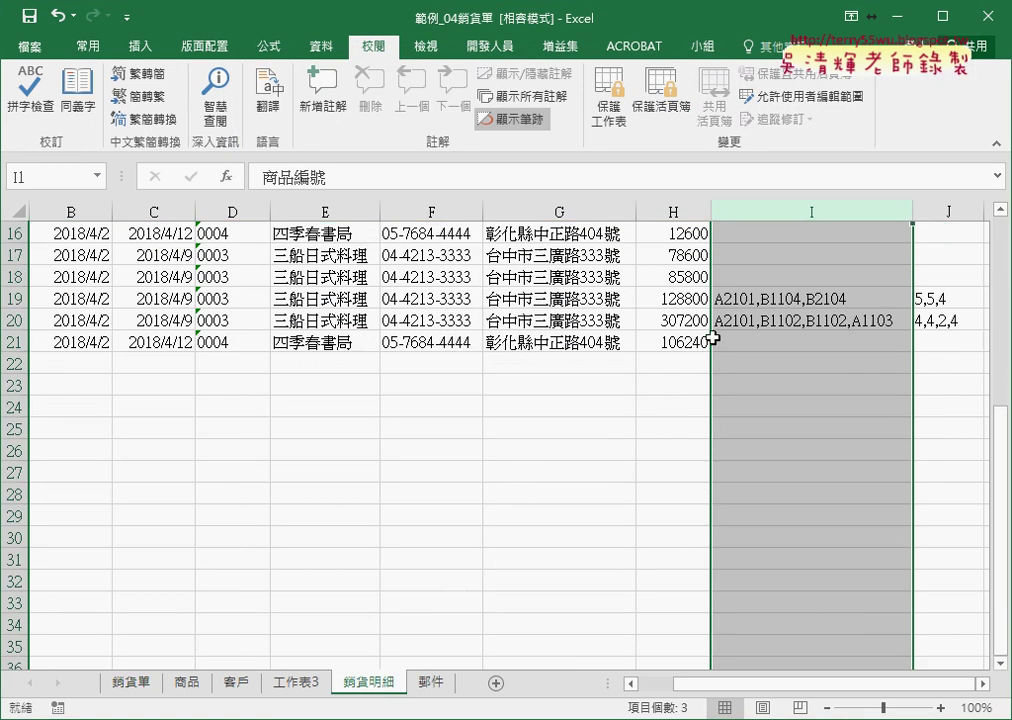
pyautogui.click(135, 684)
# Step: Step past the X and Y resets and confirm Range("A6").End(xlDown).Row evaluates to 16
pyautogui.click(584, 677)
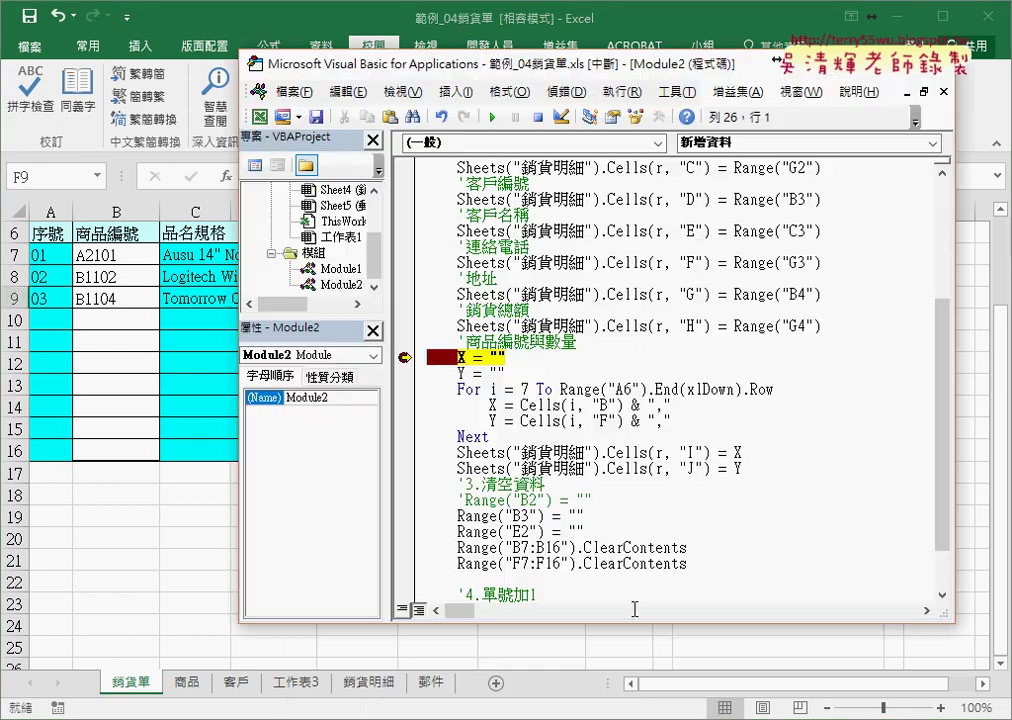
pyautogui.press('F8')
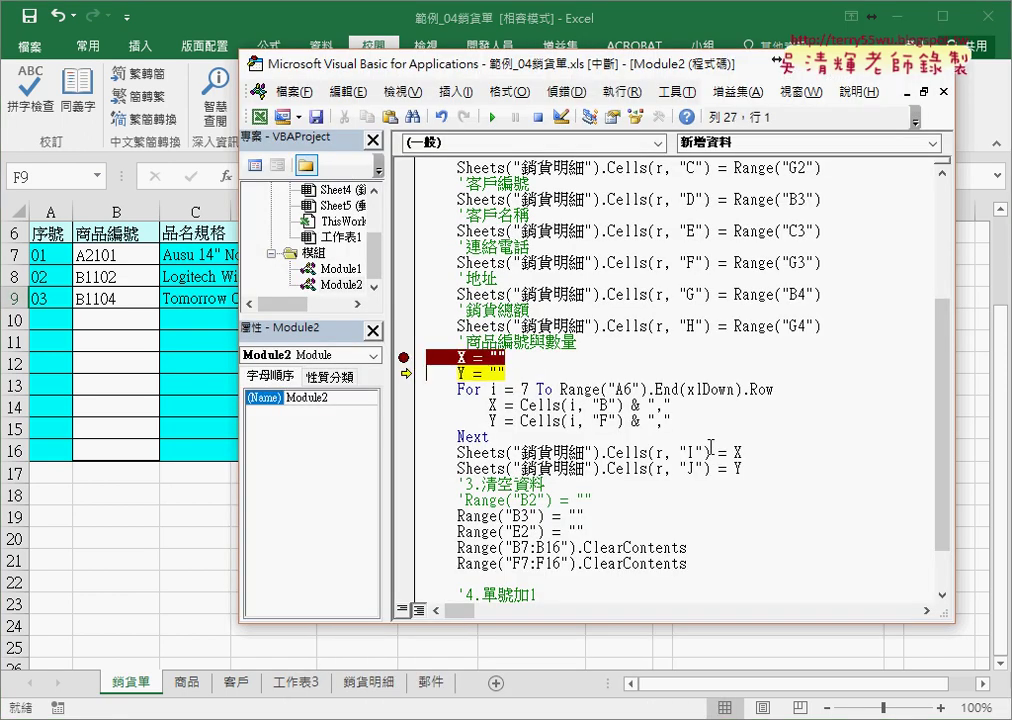
pyautogui.press('F8')
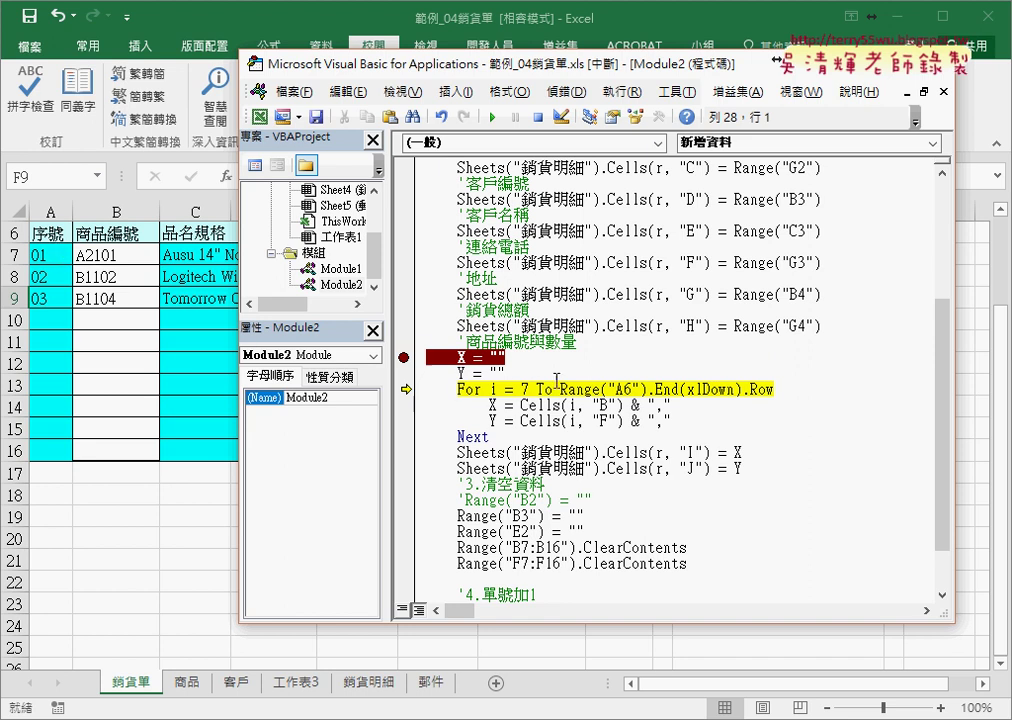
pyautogui.moveTo(587, 390)
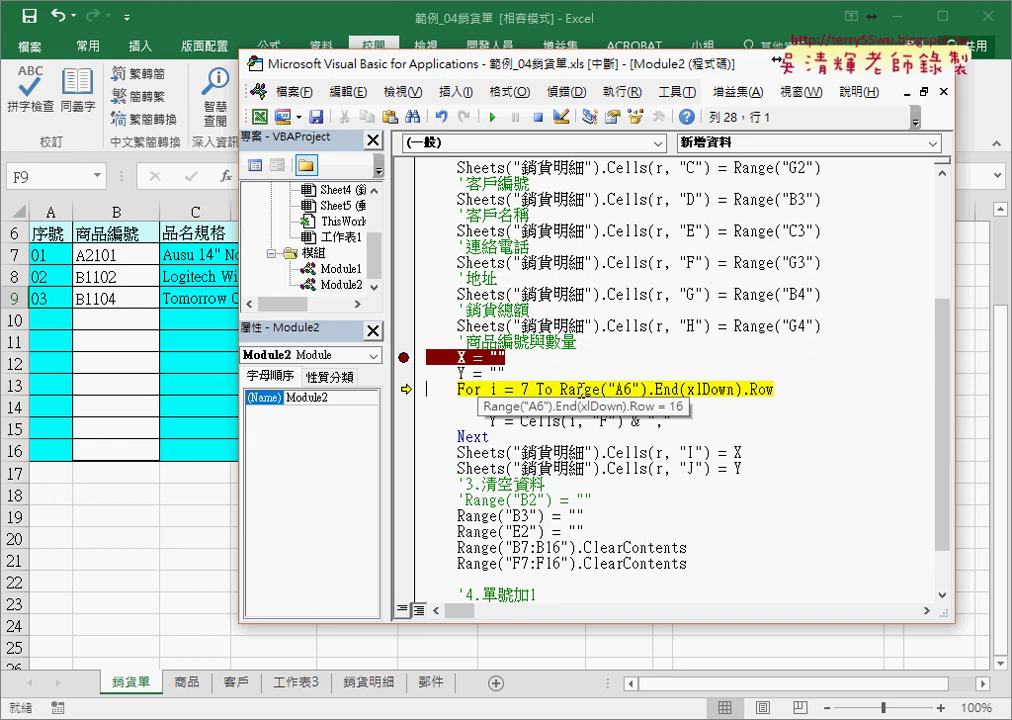
# Step: Change the For loop's end to Range("B6").End(xlDown).Row, which evaluates to 9
pyautogui.moveTo(615, 389); pyautogui.dragTo(623, 389)
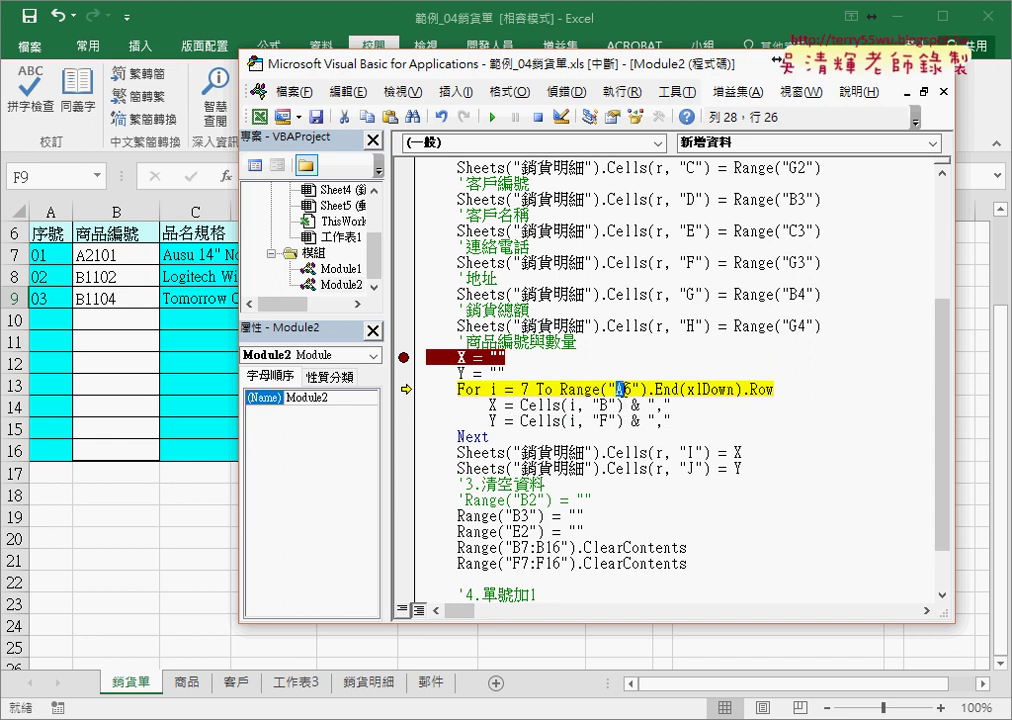
pyautogui.write('B')
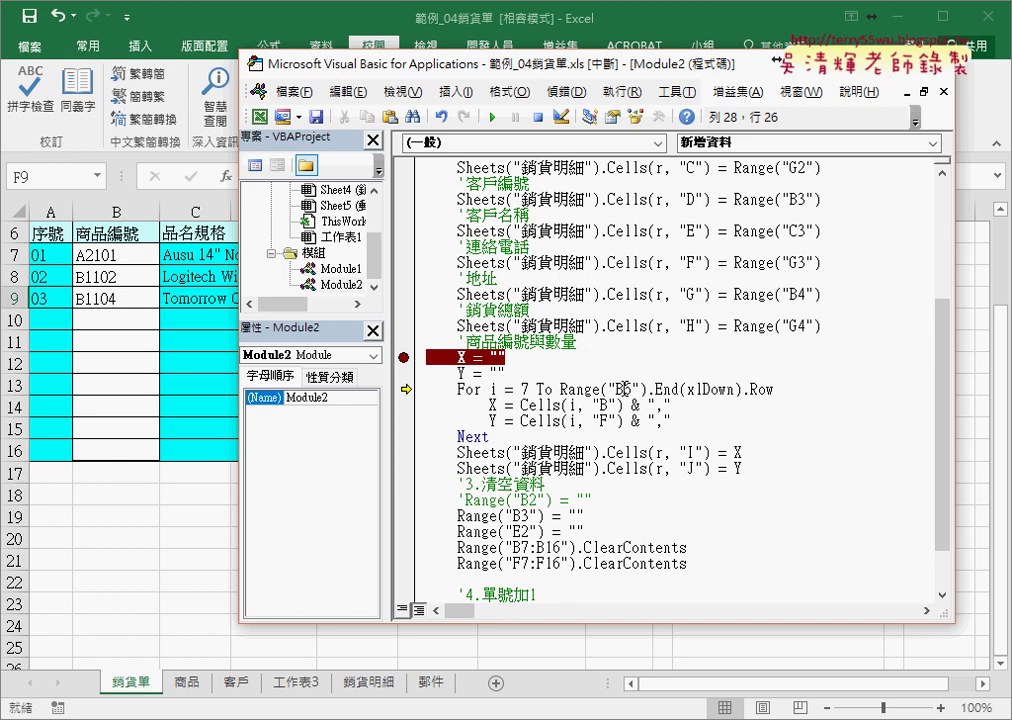
pyautogui.press('Down')
pyautogui.press('Down')
pyautogui.press('Down')
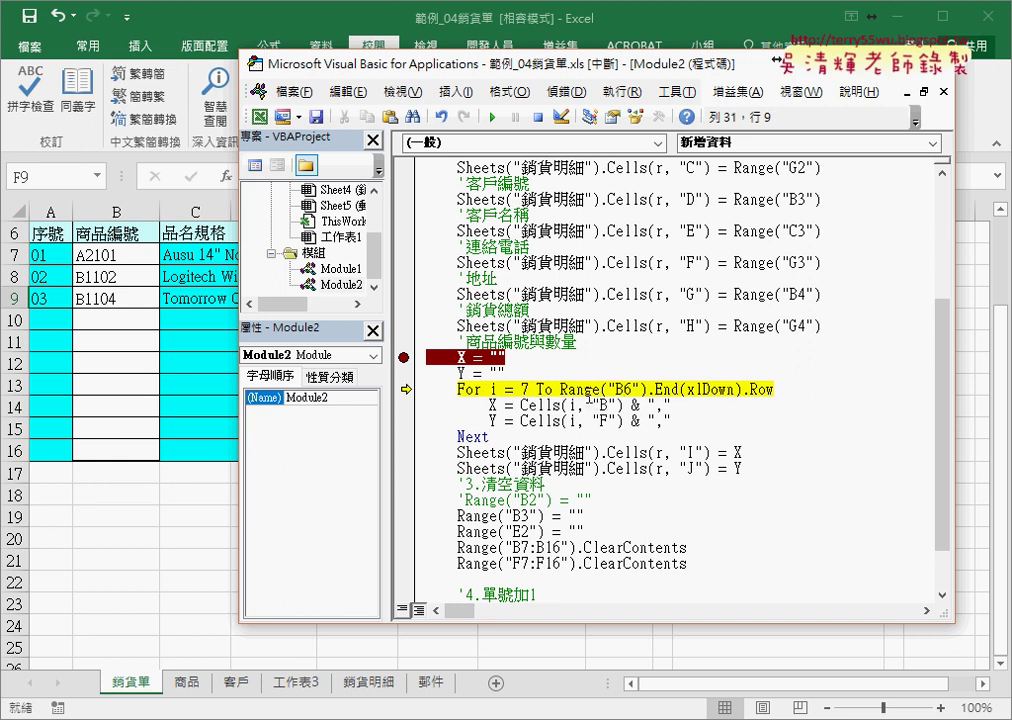
pyautogui.moveTo(586, 393)
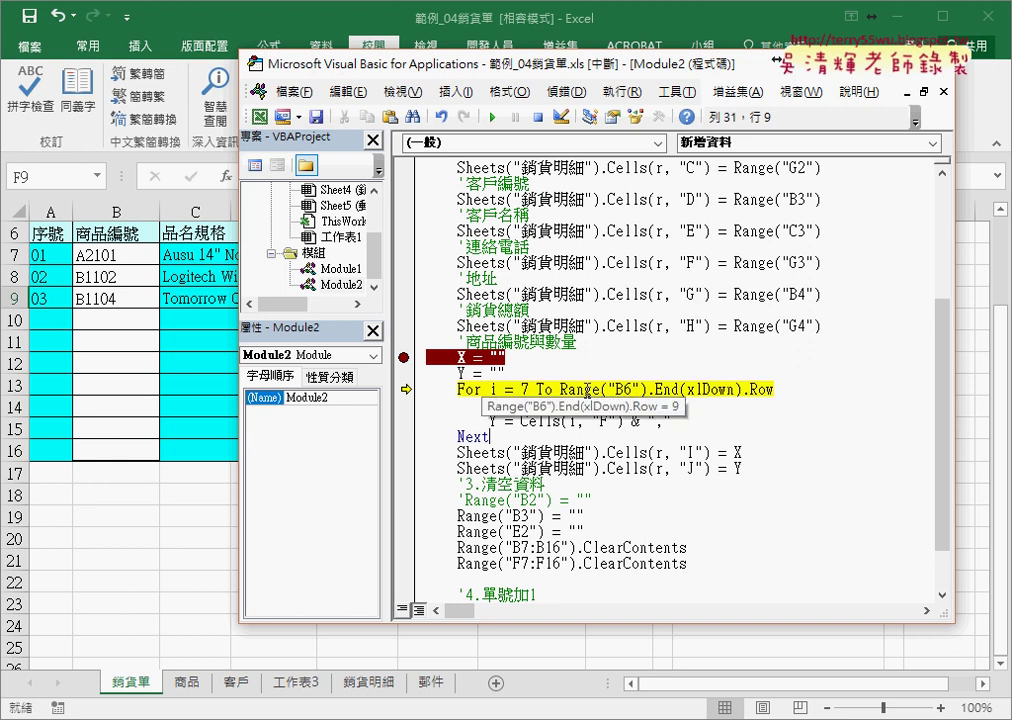
# Step: Step through one loop pass, collecting a product code into X and quantity into Y
pyautogui.press('F8')
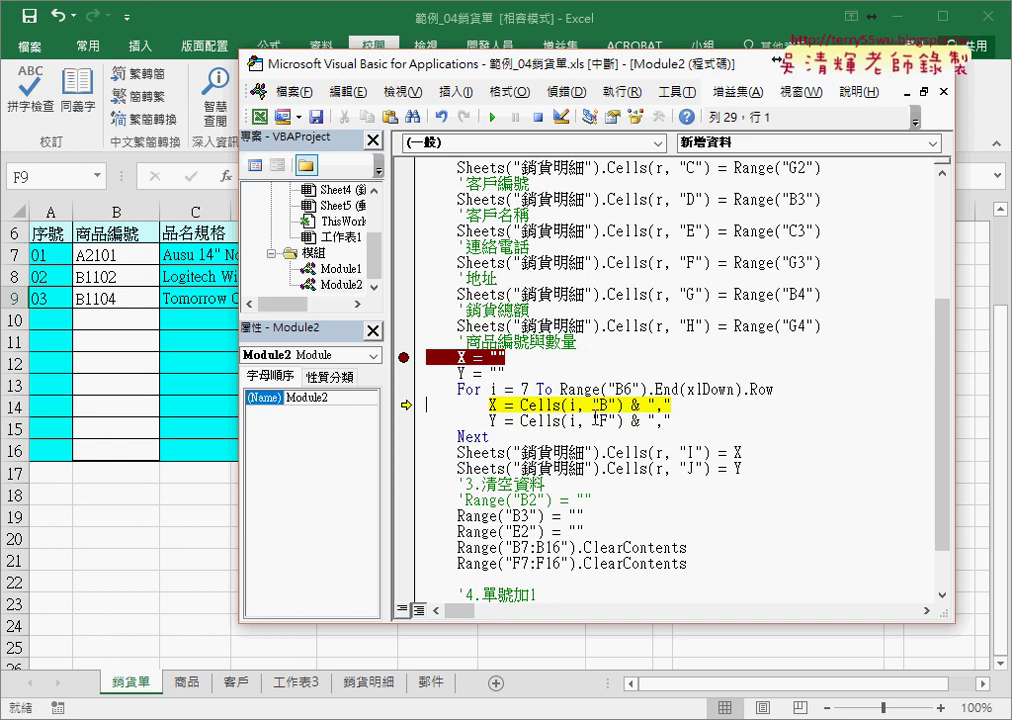
pyautogui.press('F8')
pyautogui.press('F8')
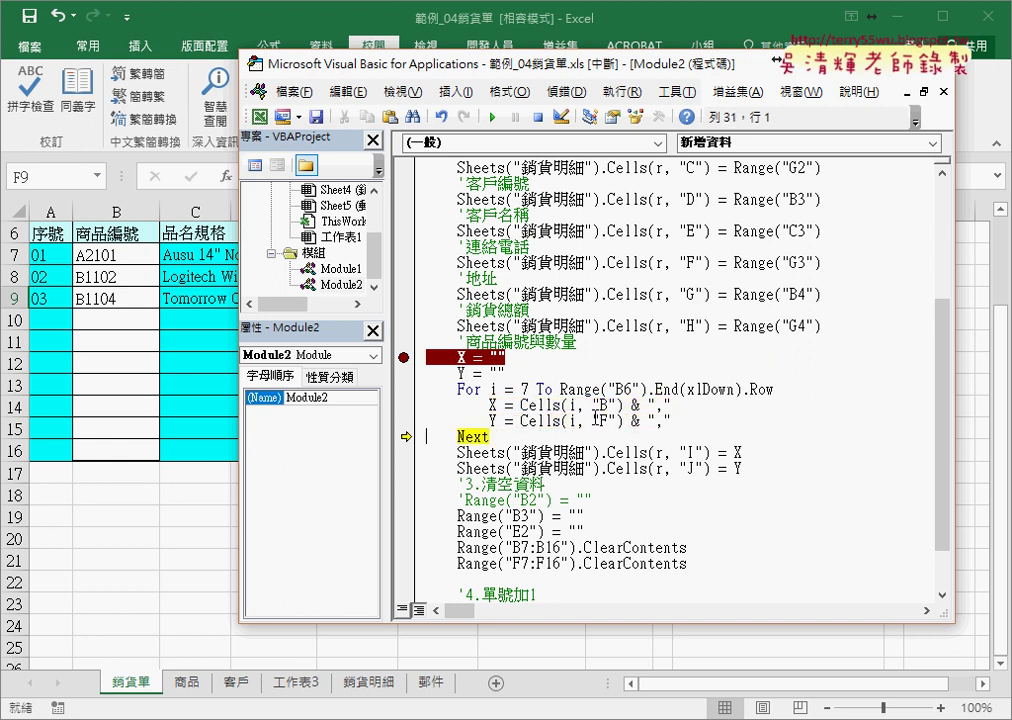
pyautogui.press('F8')
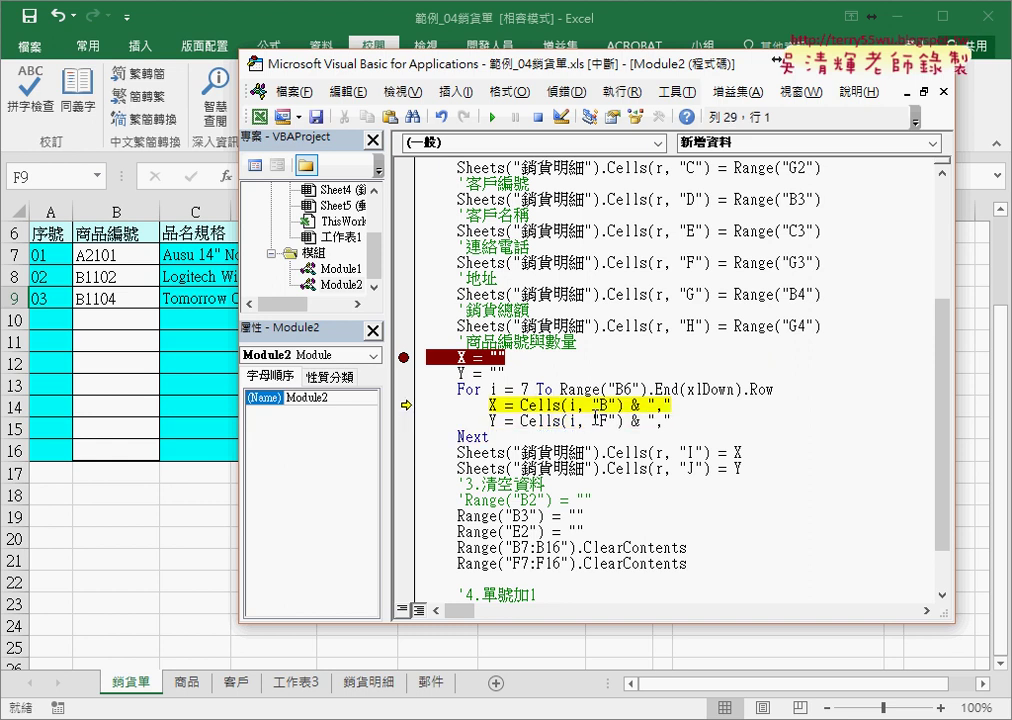
pyautogui.moveTo(493, 404)
pyautogui.press('F8')
pyautogui.press('F8')
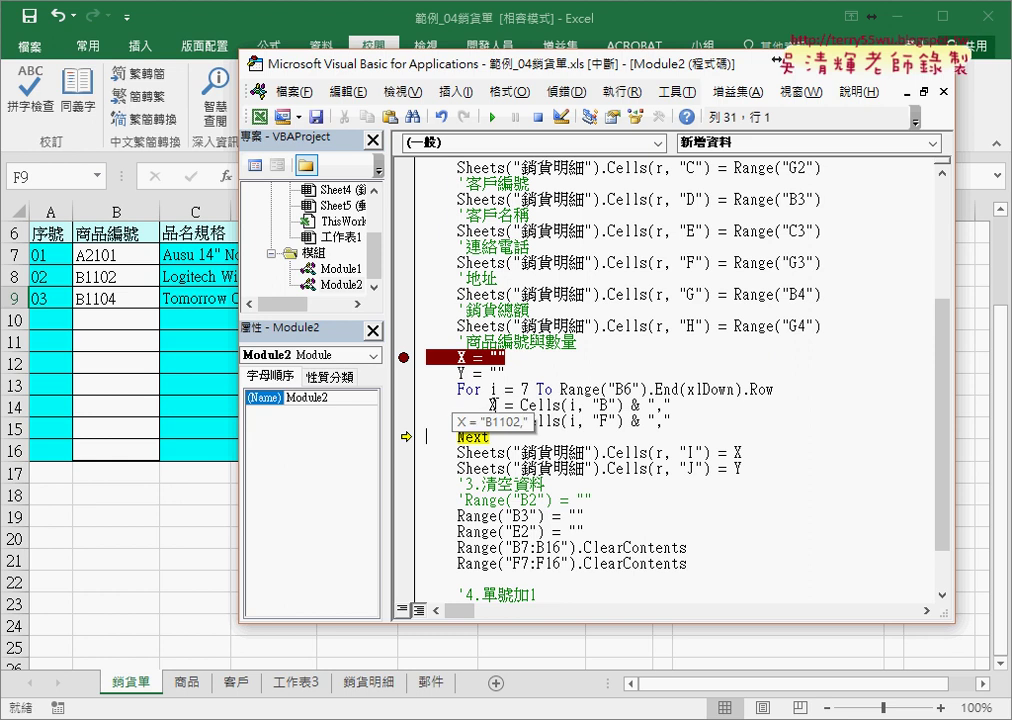
# Step: Change the loop lines to X = X & Cells(i, "B") and Y = Y & Cells(i, "F")
pyautogui.click(521, 404)
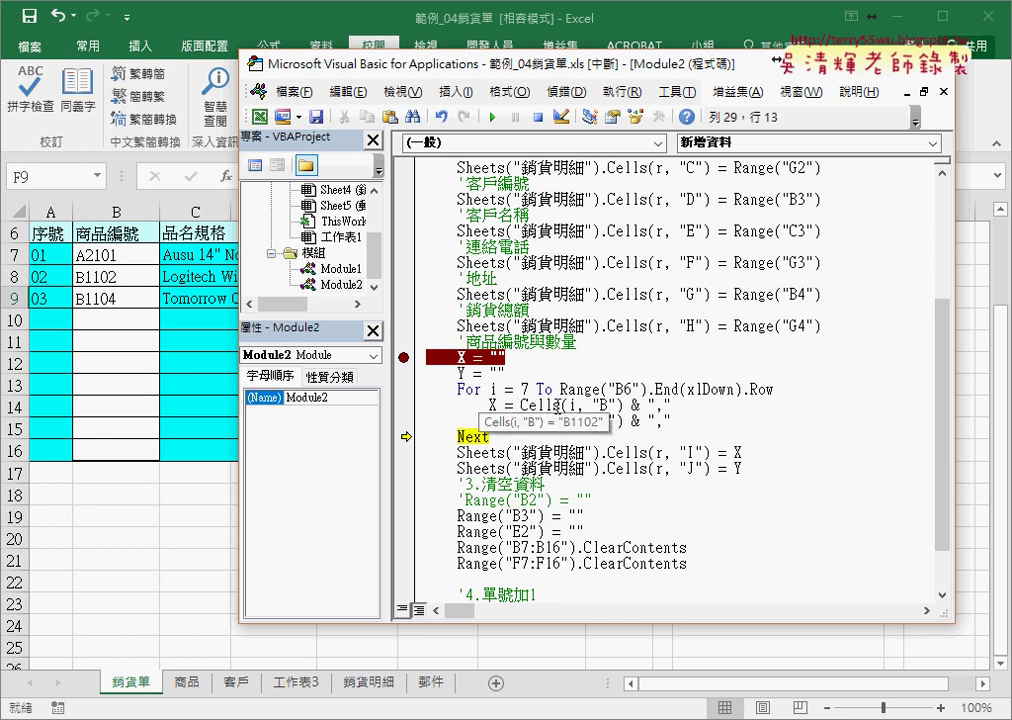
pyautogui.write('X')
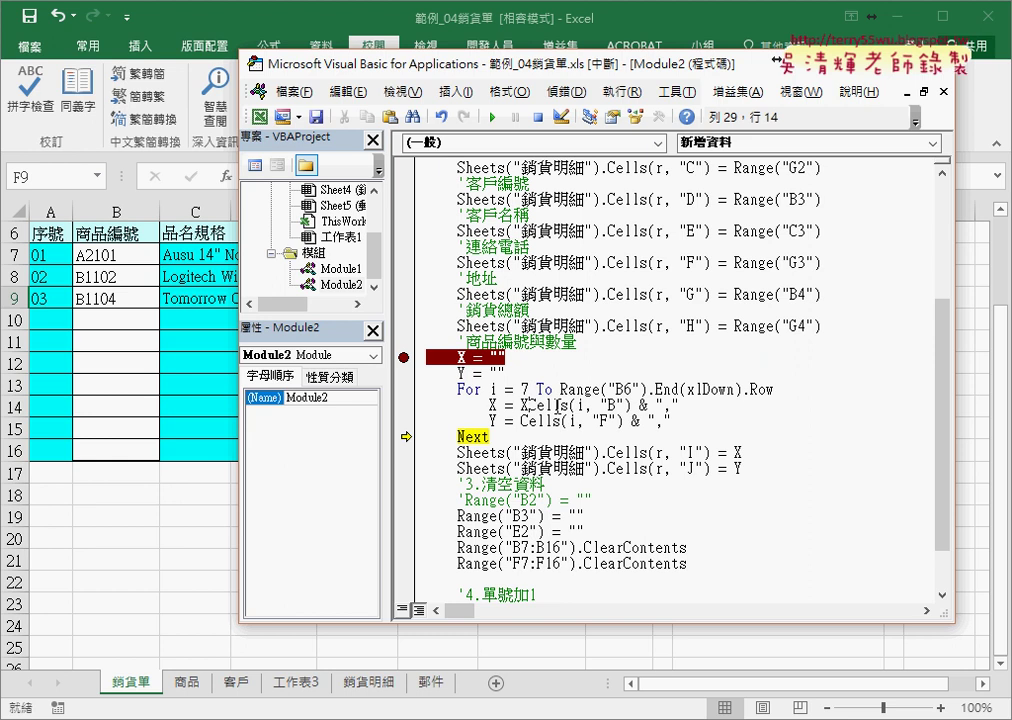
pyautogui.write(' &')
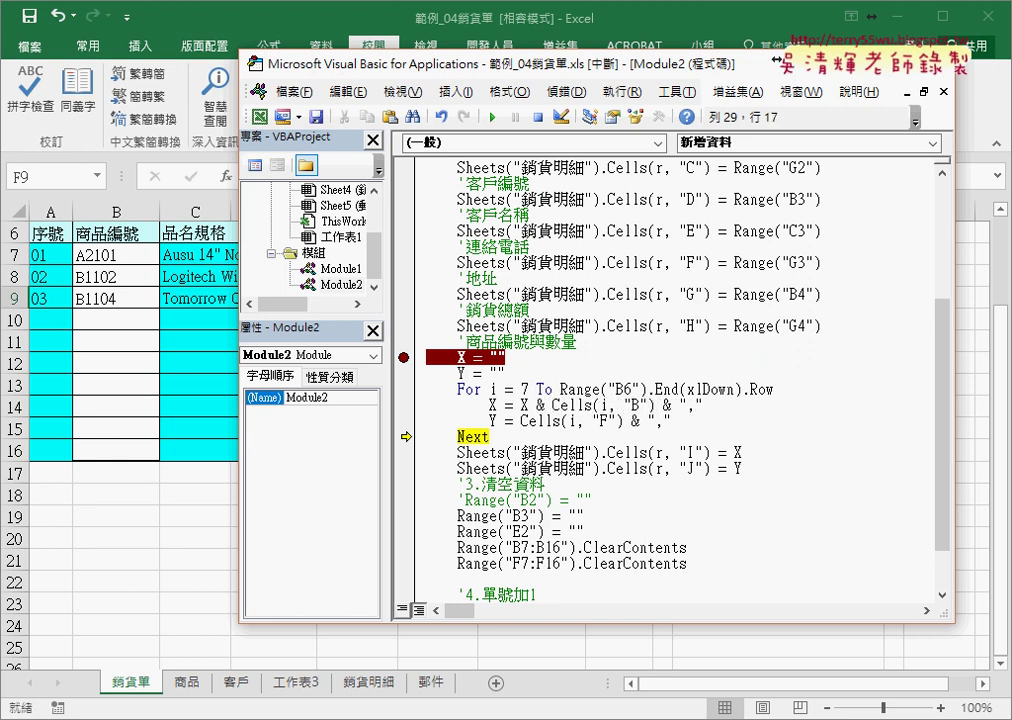
pyautogui.click(520, 420)
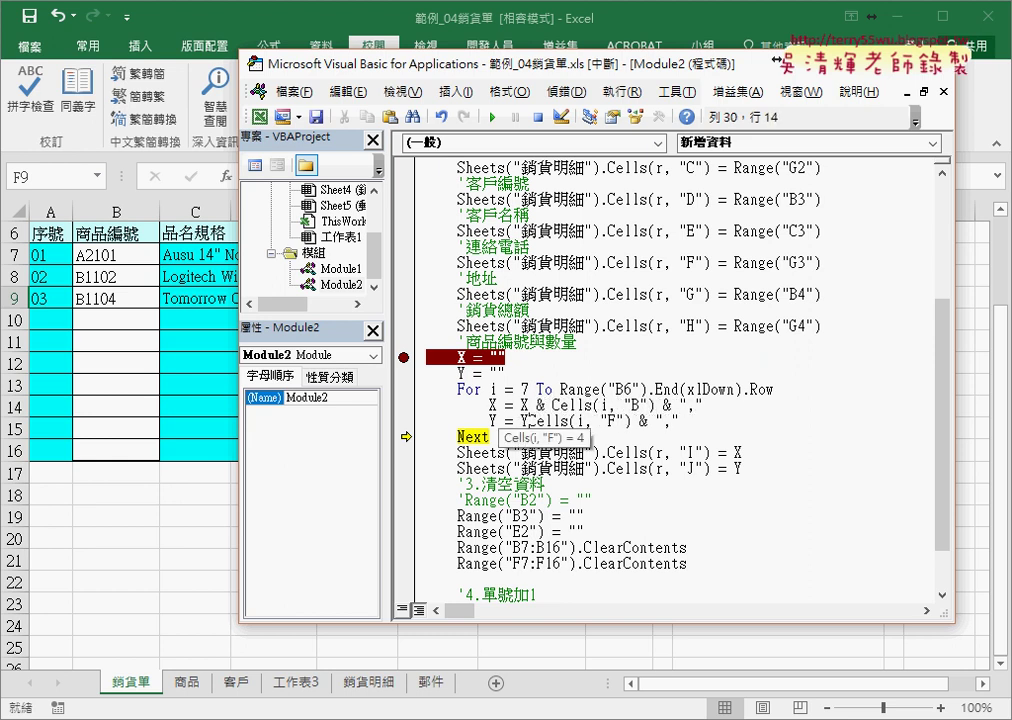
pyautogui.write('Y ')
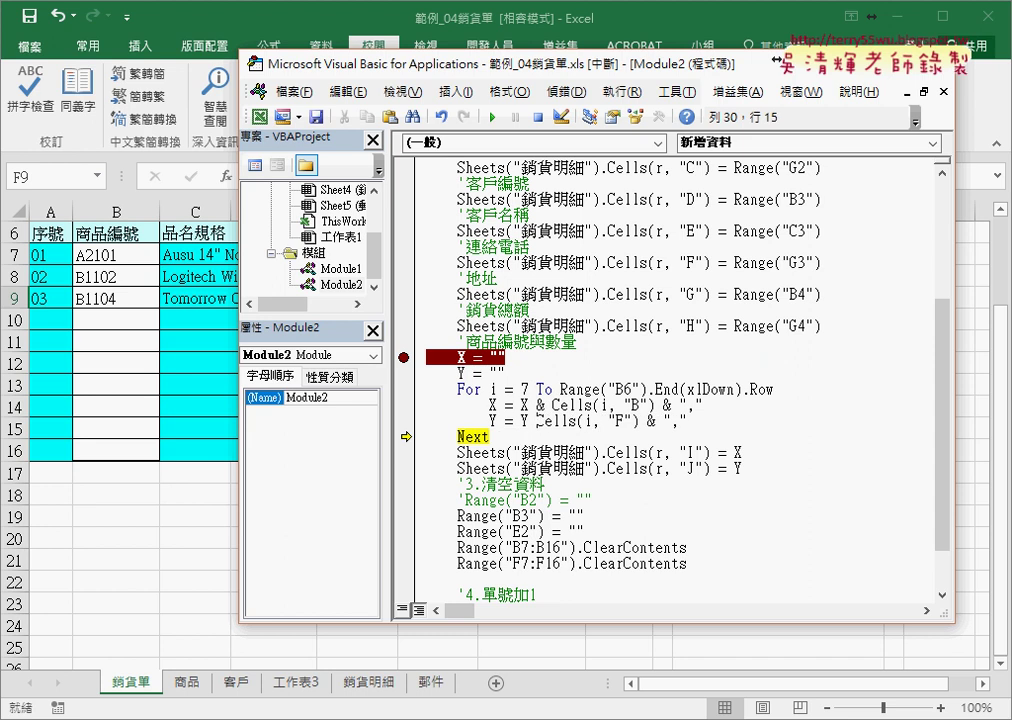
pyautogui.write('&')
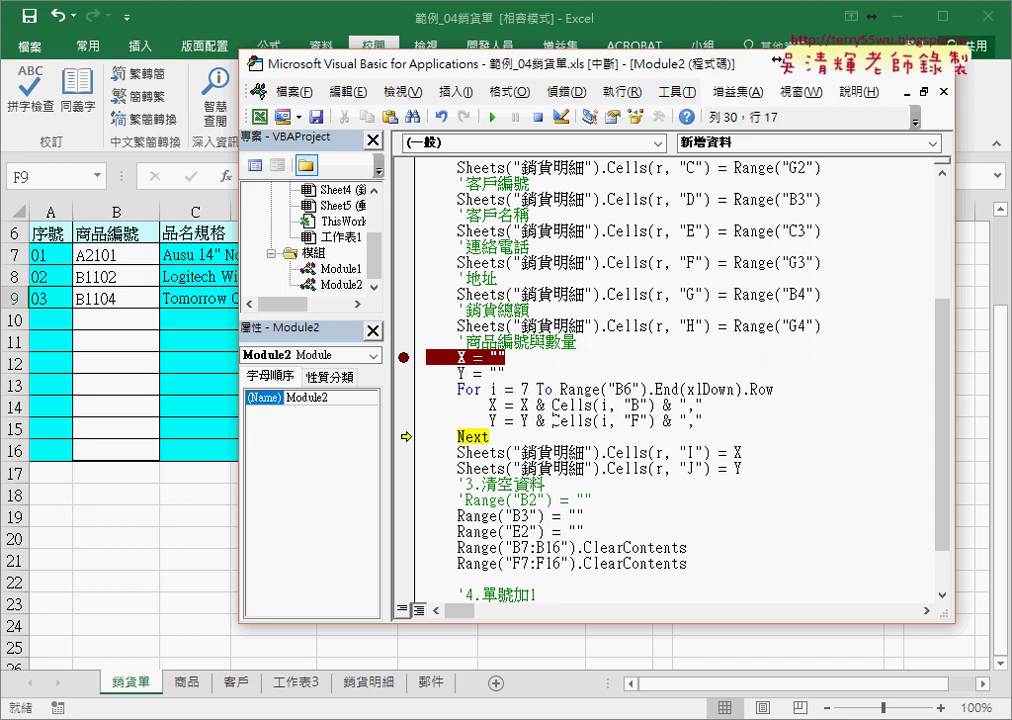
# Step: Check the current product code value and move execution back to the For line
pyautogui.moveTo(520, 405); pyautogui.dragTo(546, 405)
pyautogui.click(595, 405)
pyautogui.moveTo(595, 405)
pyautogui.moveTo(408, 438)
pyautogui.mouseDown()
pyautogui.moveTo(404, 370)
pyautogui.moveTo(404, 388)
pyautogui.mouseUp()
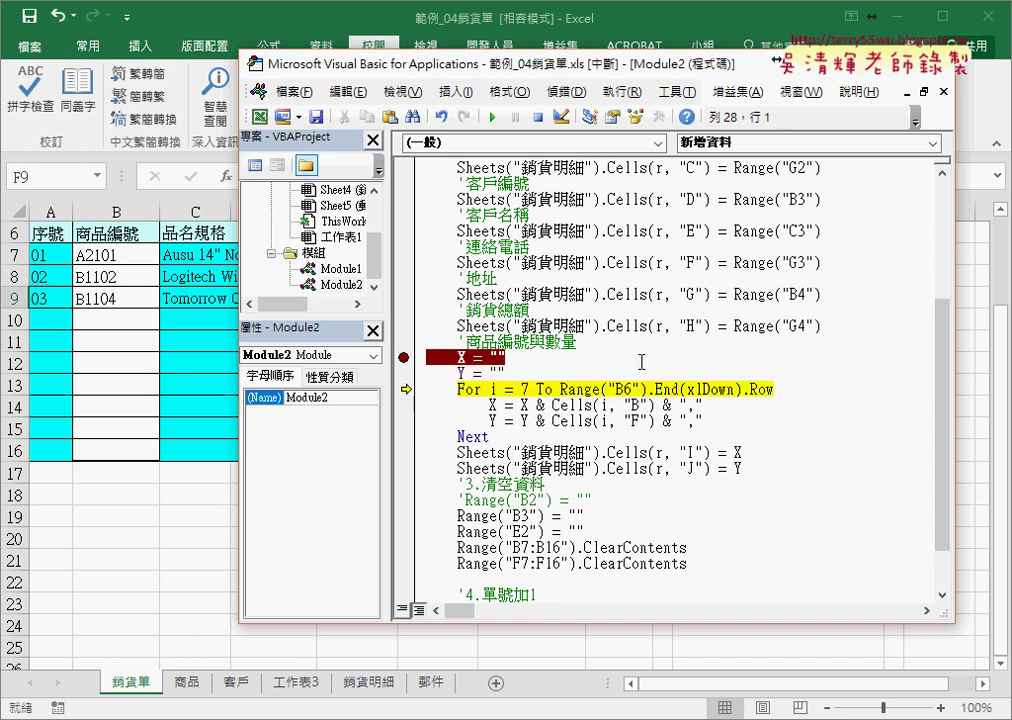
pyautogui.press('F8')
pyautogui.press('F8')
pyautogui.moveTo(493, 405)
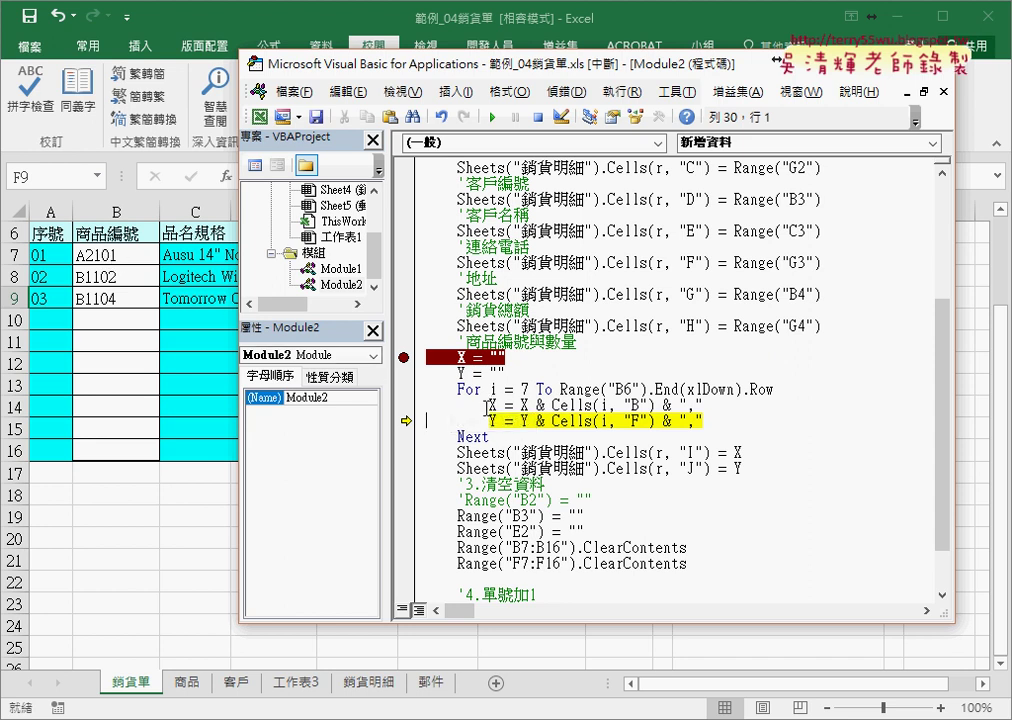
pyautogui.press('F8')
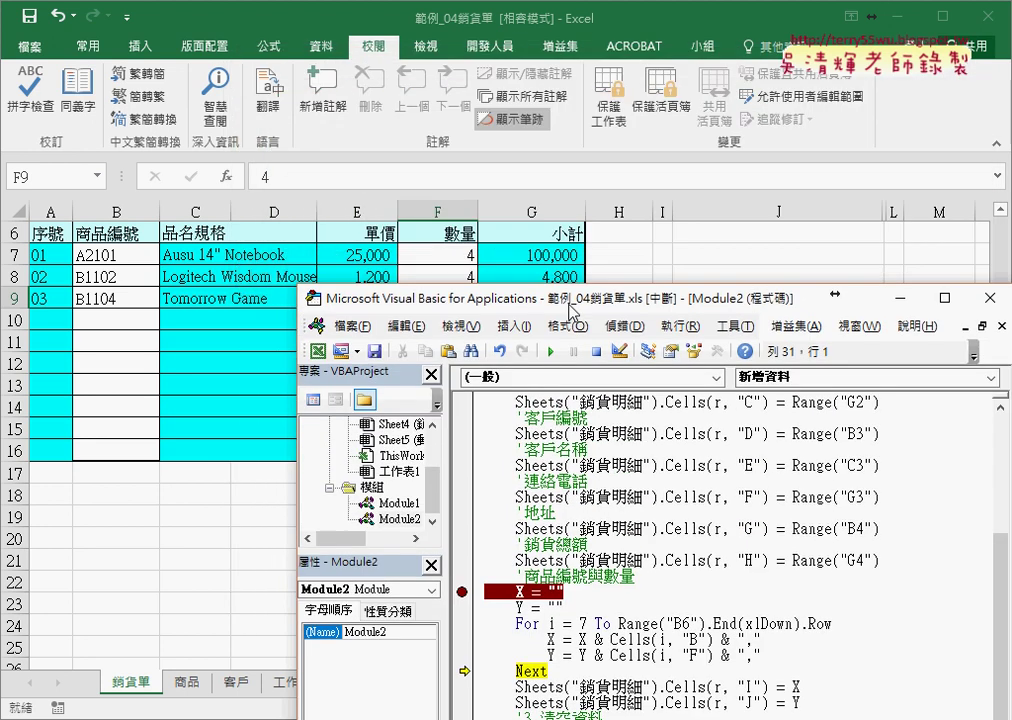
pyautogui.moveTo(515, 63)
pyautogui.mouseDown()
pyautogui.moveTo(585, 269)
pyautogui.moveTo(552, 81)
pyautogui.mouseUp()
pyautogui.press('F8')
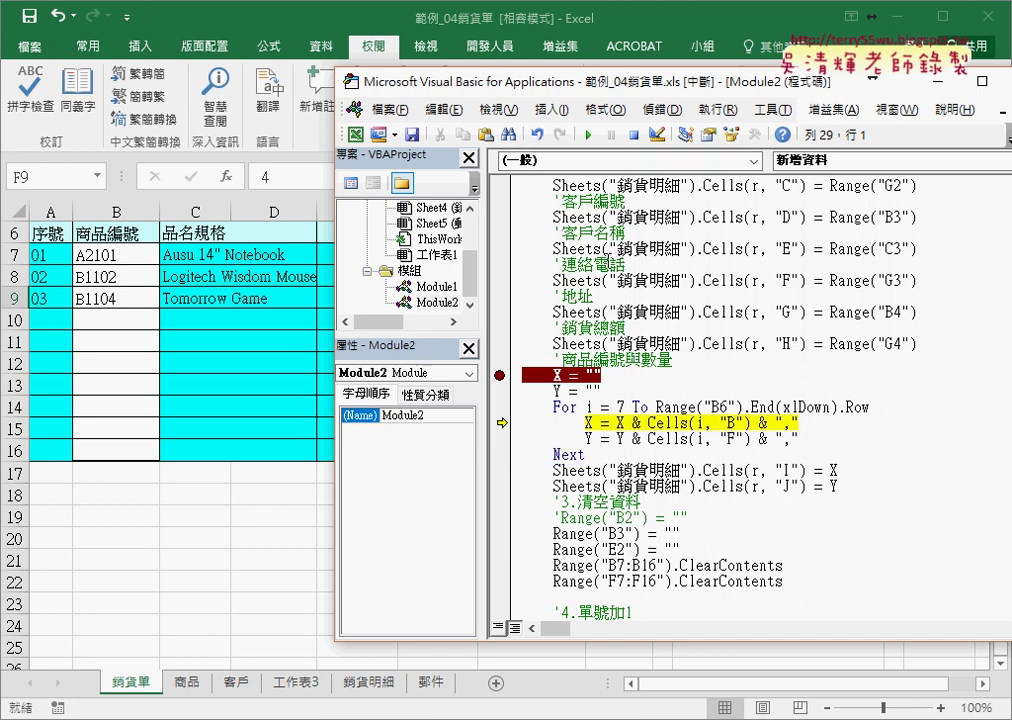
pyautogui.press('F8')
pyautogui.moveTo(589, 423)
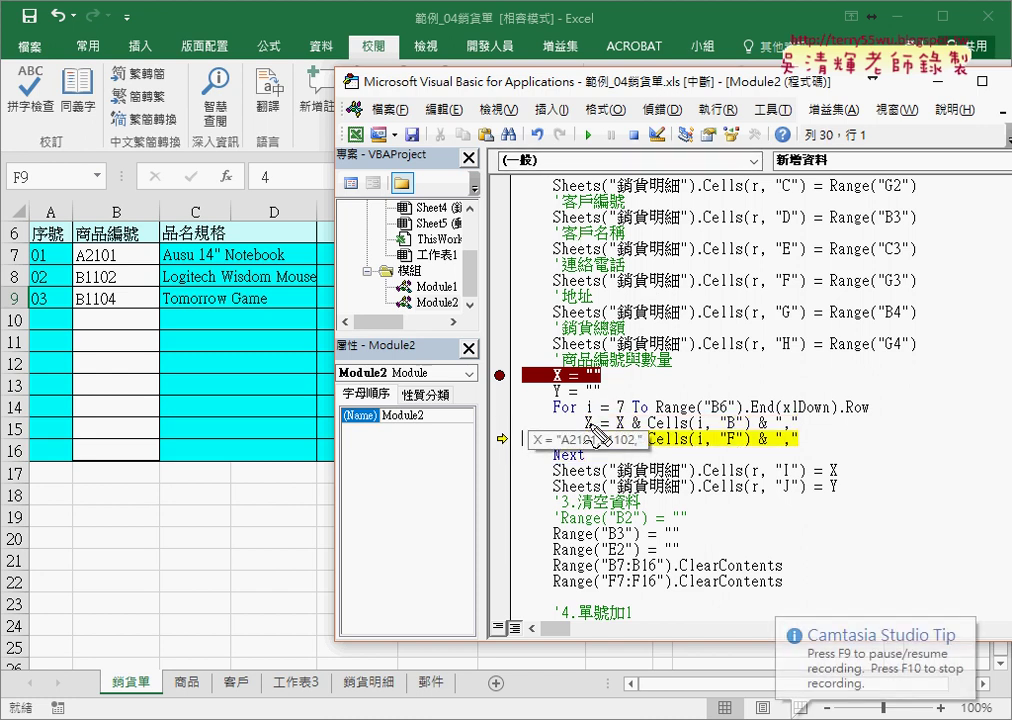
pyautogui.moveTo(604, 453); pyautogui.dragTo(641, 452)
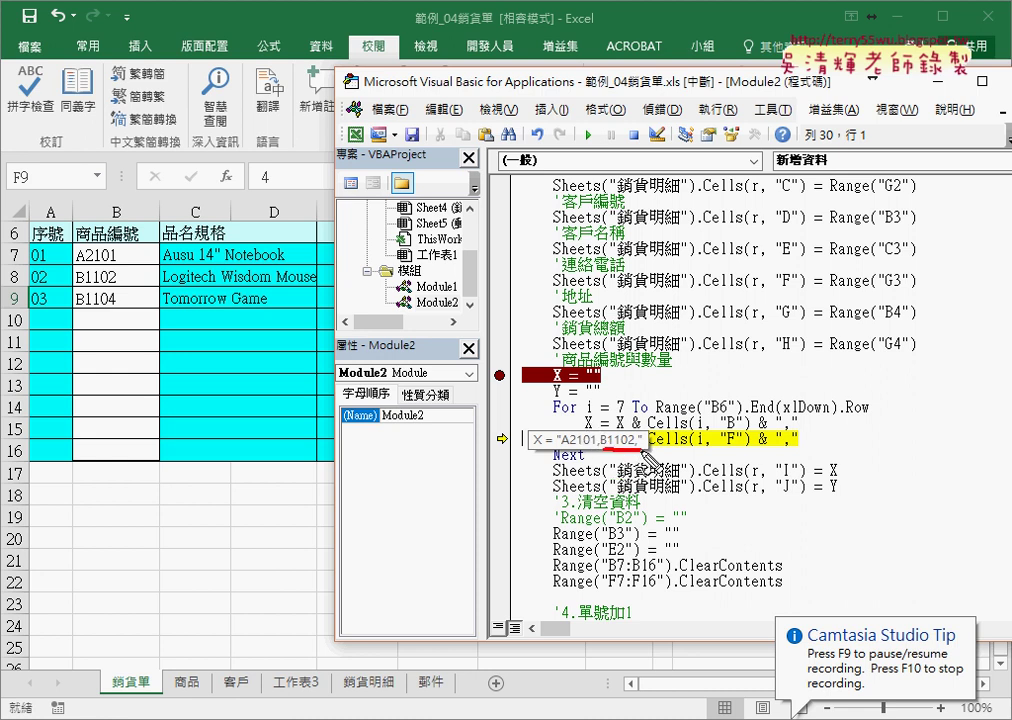
pyautogui.moveTo(77, 272)
pyautogui.mouseDown()
pyautogui.moveTo(117, 270)
pyautogui.moveTo(127, 318)
pyautogui.mouseUp()
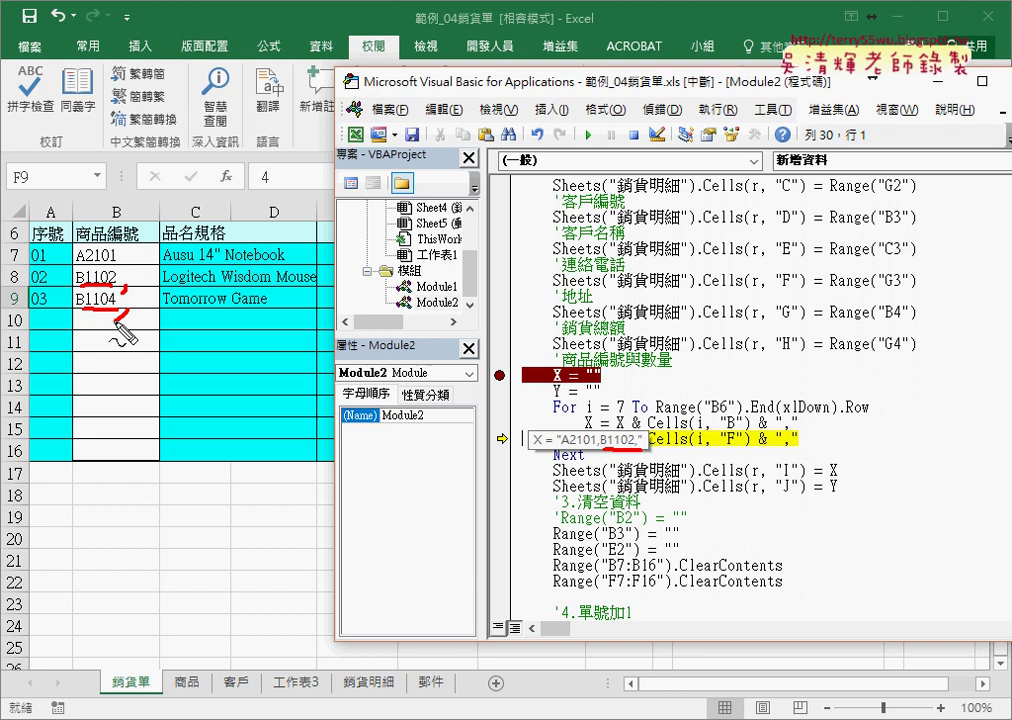
pyautogui.press('Escape')
pyautogui.press('F8')
pyautogui.press('F8')
pyautogui.press('F8')
pyautogui.press('F8')
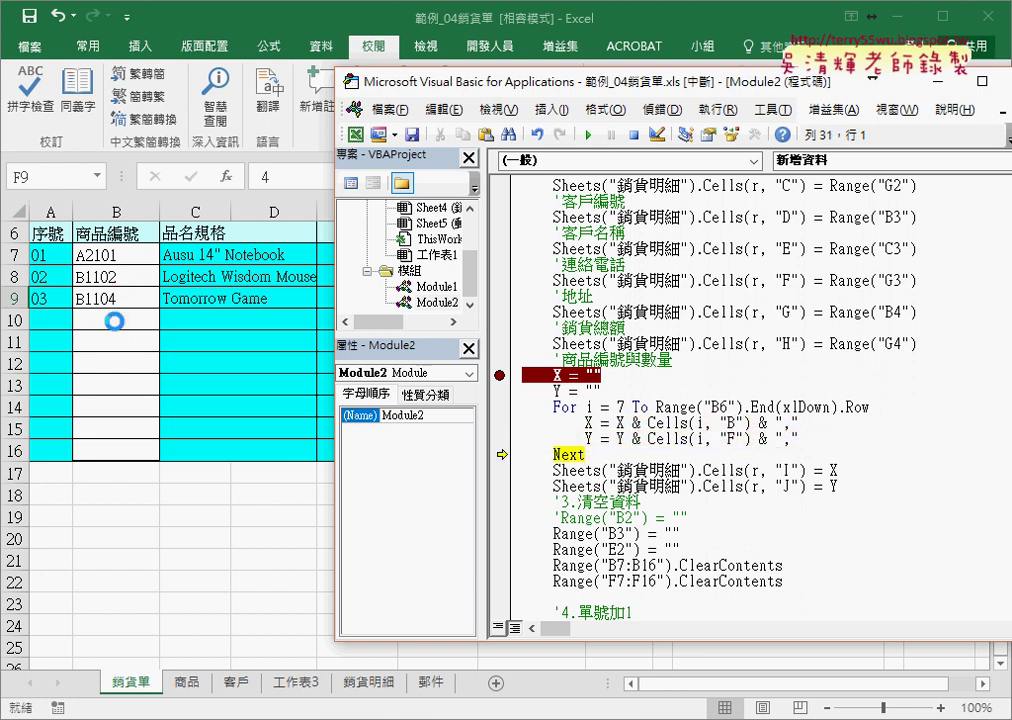
pyautogui.moveTo(589, 421)
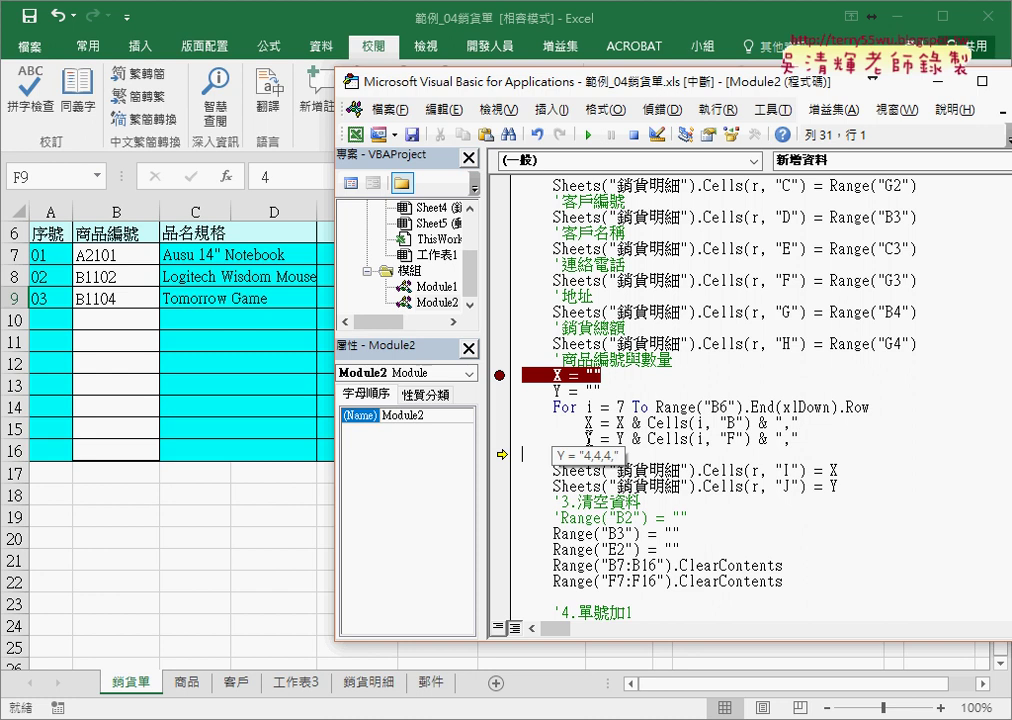
pyautogui.moveTo(833, 469)
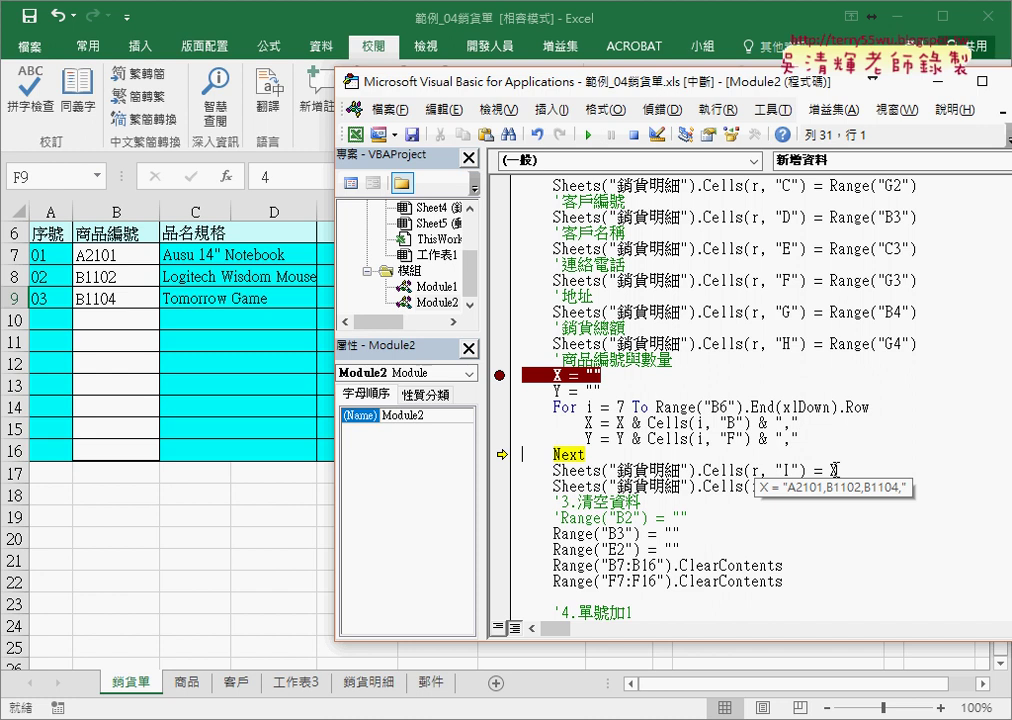
# Step: Change the column I line to write Left(X, Len(X)-1)
pyautogui.click(938, 470)
pyautogui.write('l')
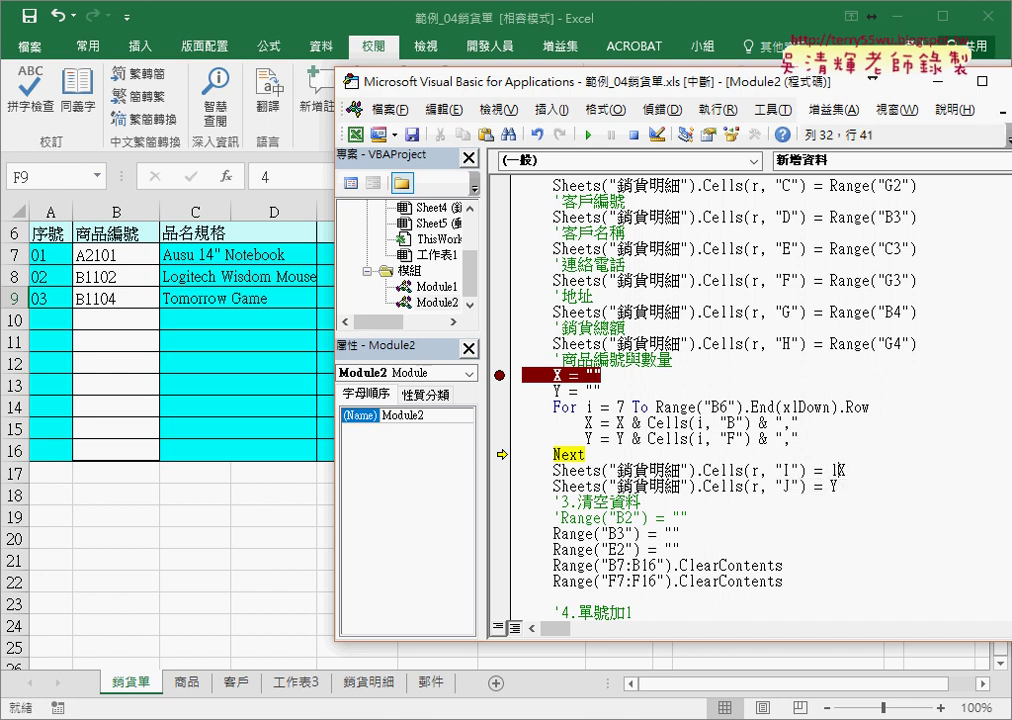
pyautogui.write('eft')
pyautogui.write('(')
pyautogui.press('Right')
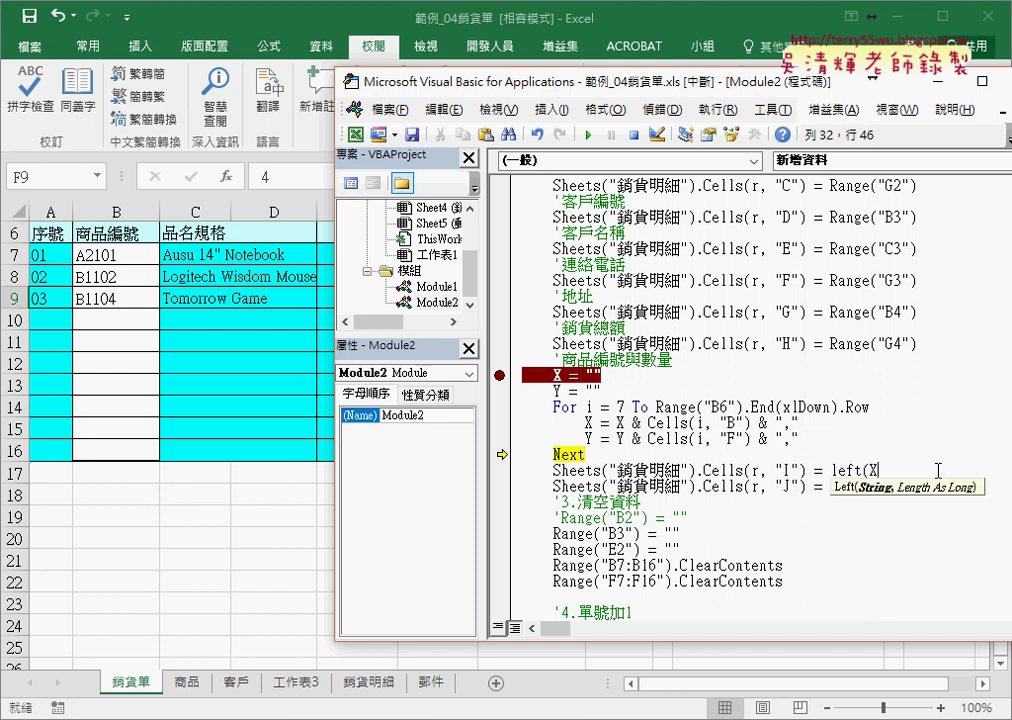
pyautogui.write(',')
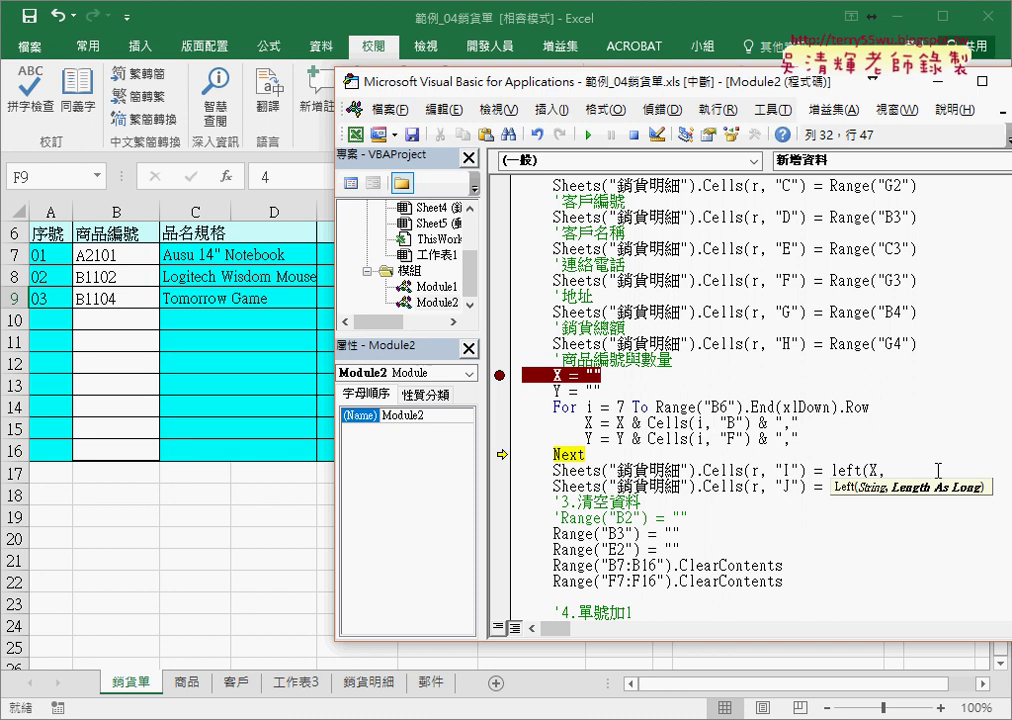
pyautogui.write('len(')
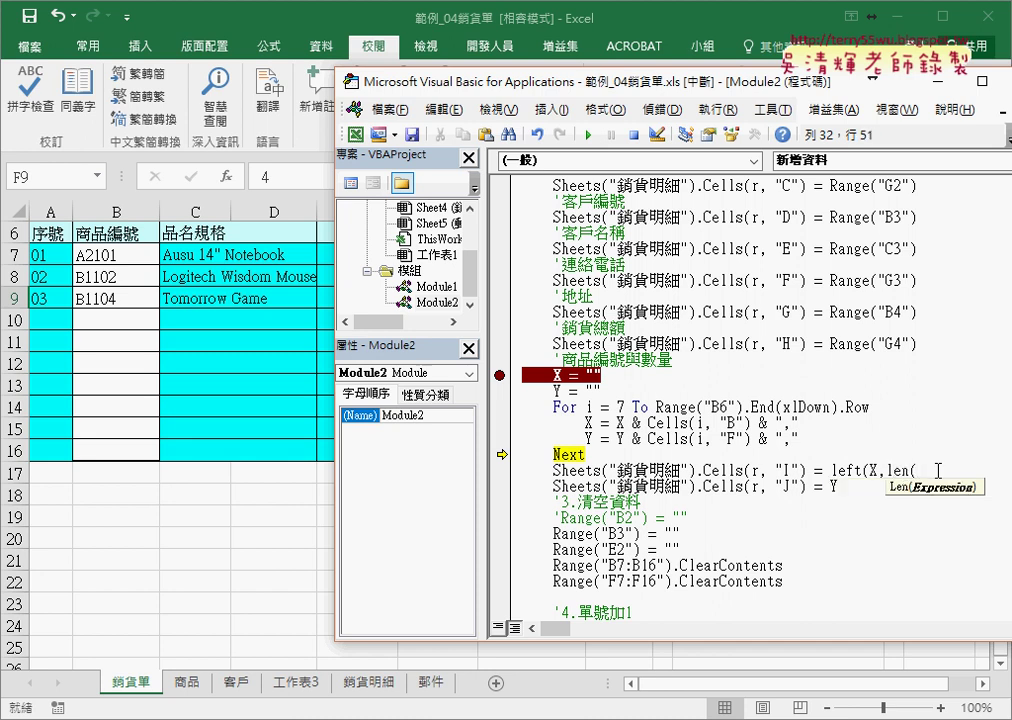
pyautogui.write('X')
pyautogui.write(')')
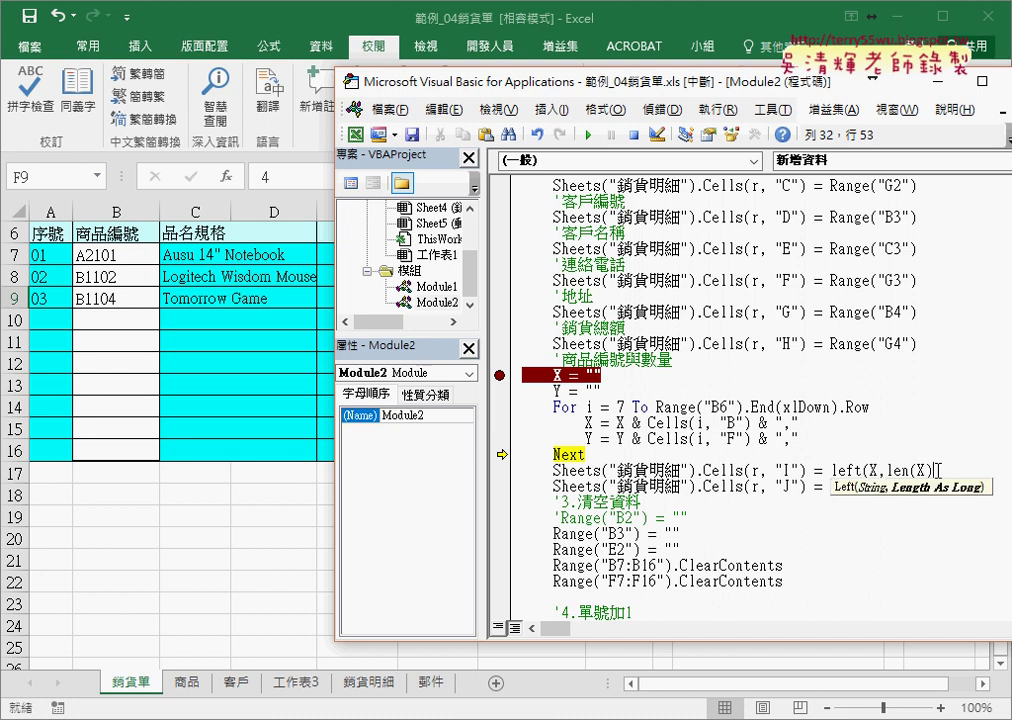
pyautogui.write('-1')
pyautogui.write(')')
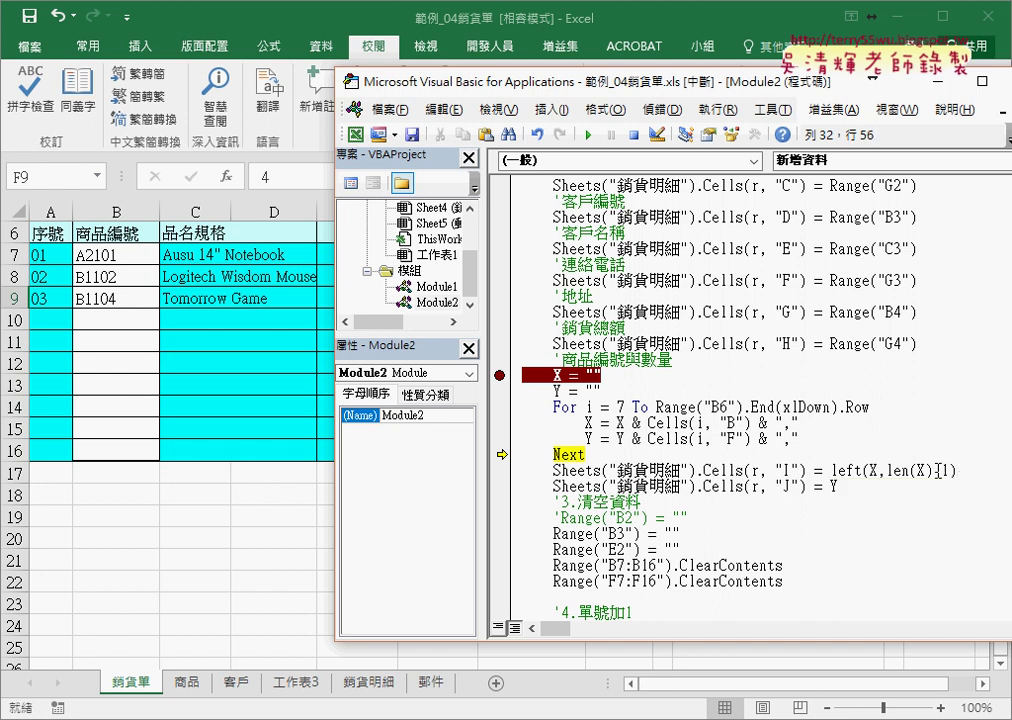
pyautogui.press('Down')
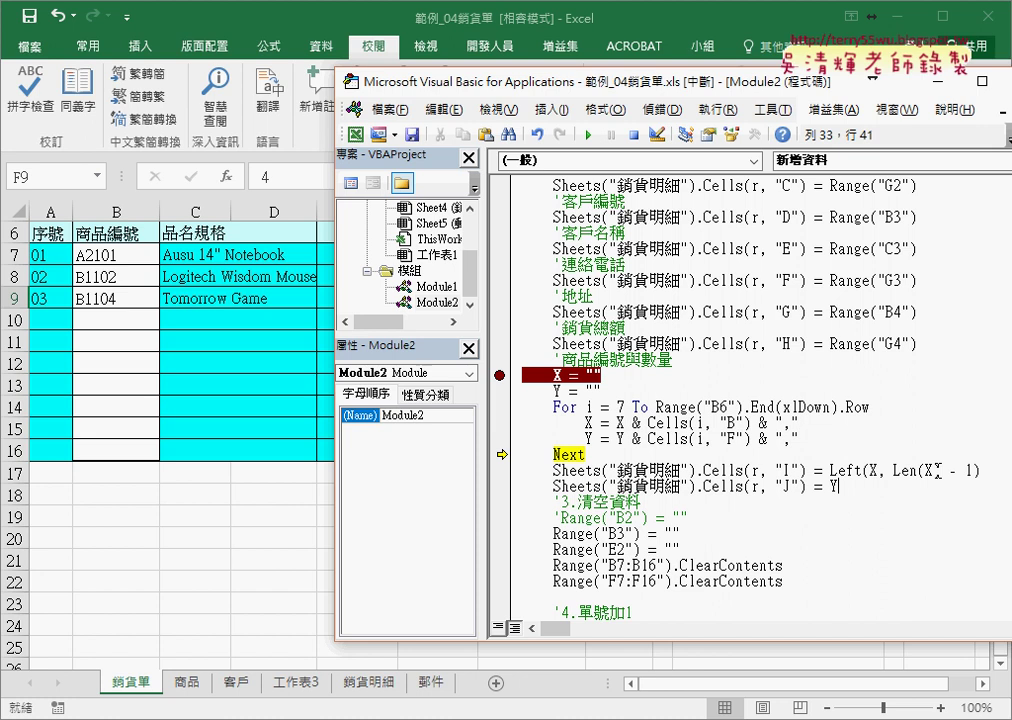
# Step: Change the column J line to Left(Y, Len(Y)-1), fixing the compile error, then step once
pyautogui.click(830, 486)
pyautogui.write('left')
pyautogui.write('(')
pyautogui.press('Right')
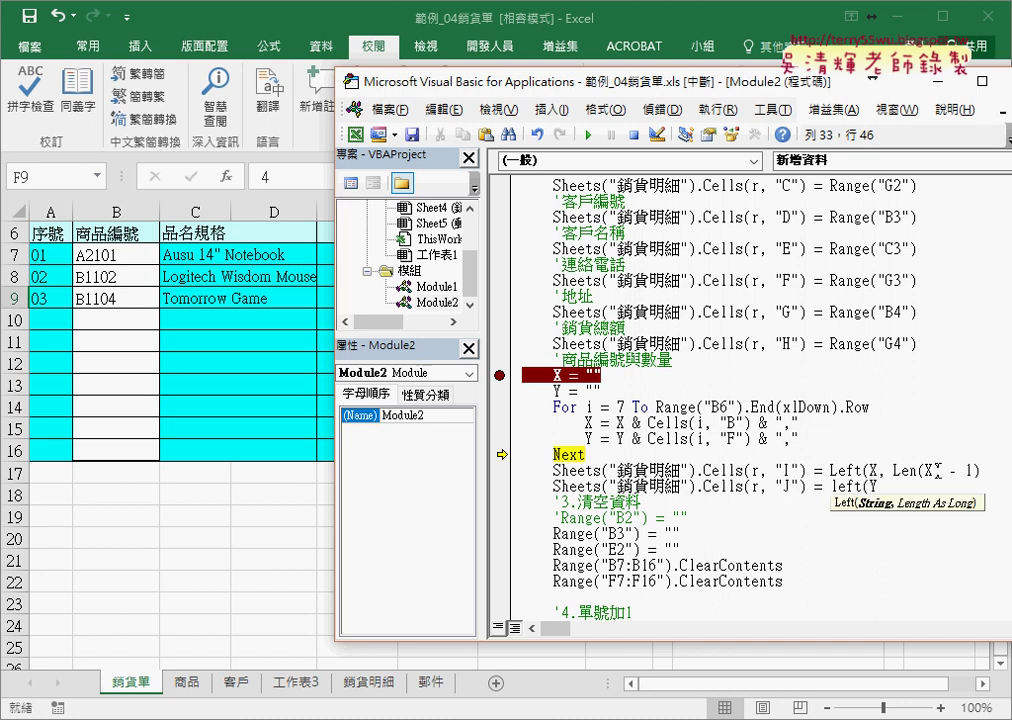
pyautogui.write(',len(')
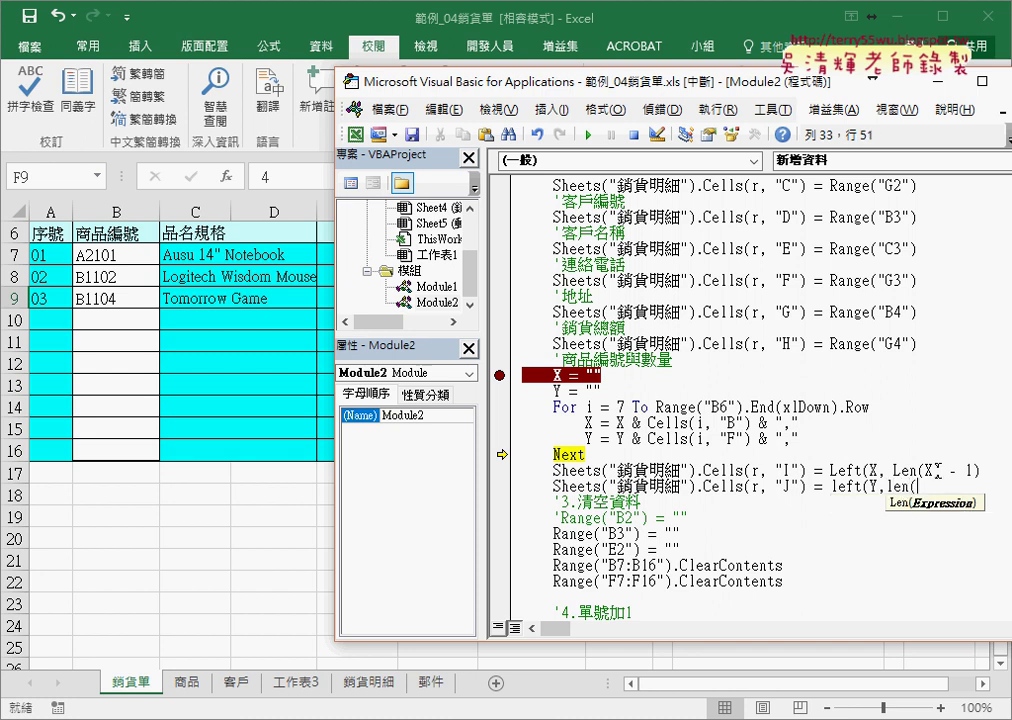
pyautogui.write('X')
pyautogui.write(')-')
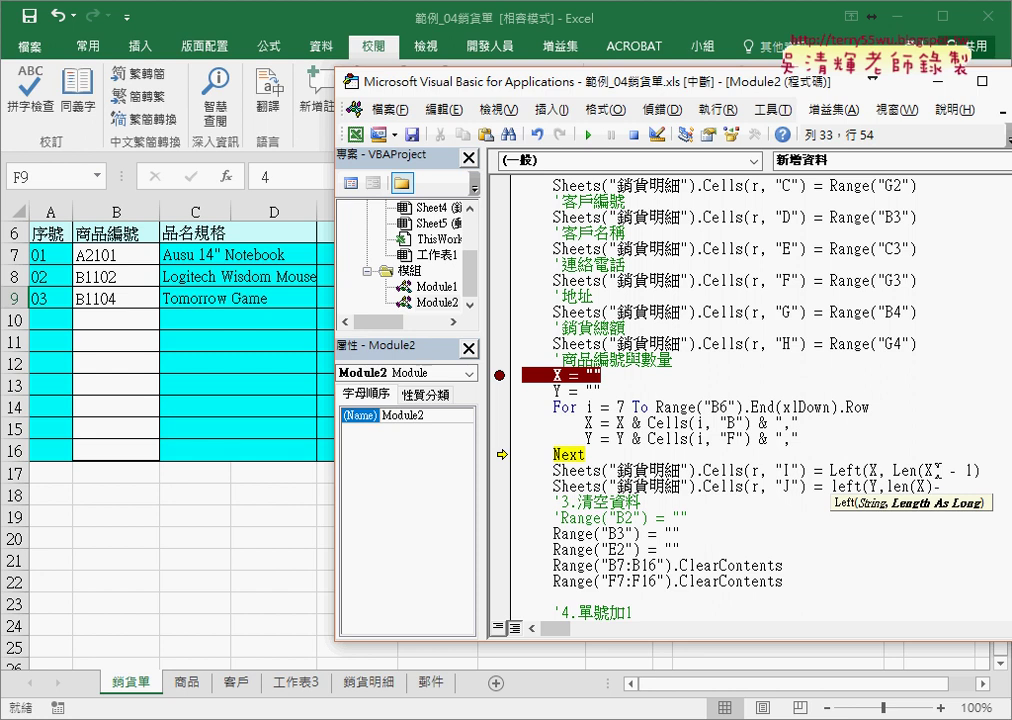
pyautogui.write(')')
pyautogui.press('Left')
pyautogui.press('Left')
pyautogui.press('Left')
pyautogui.press('BackSpace')
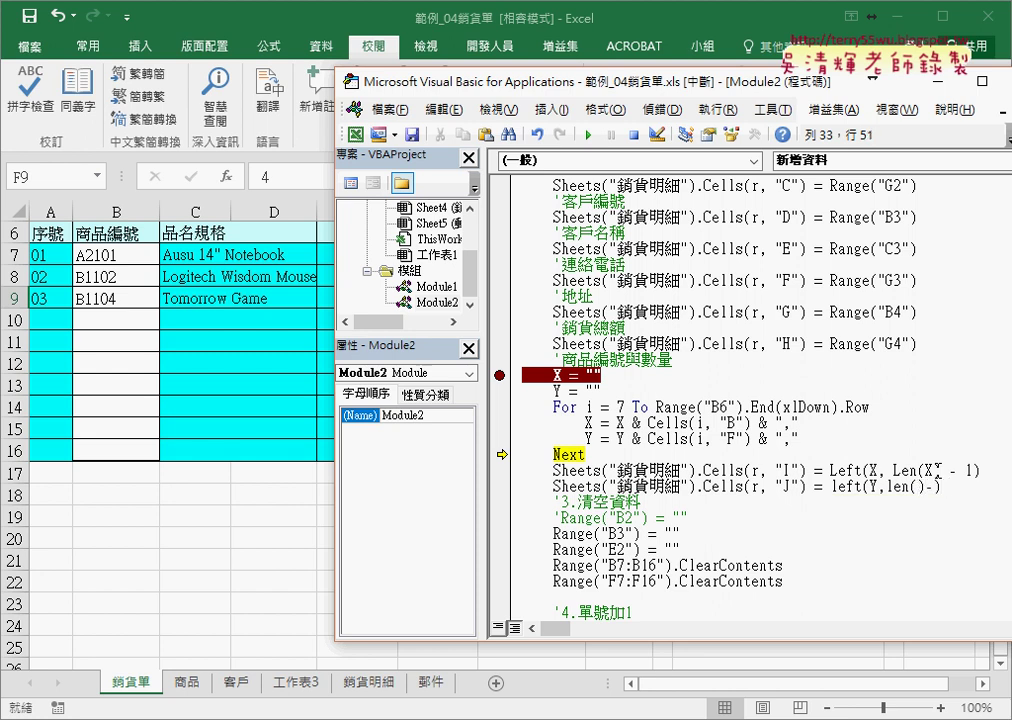
pyautogui.write('Y')
pyautogui.click(941, 478)
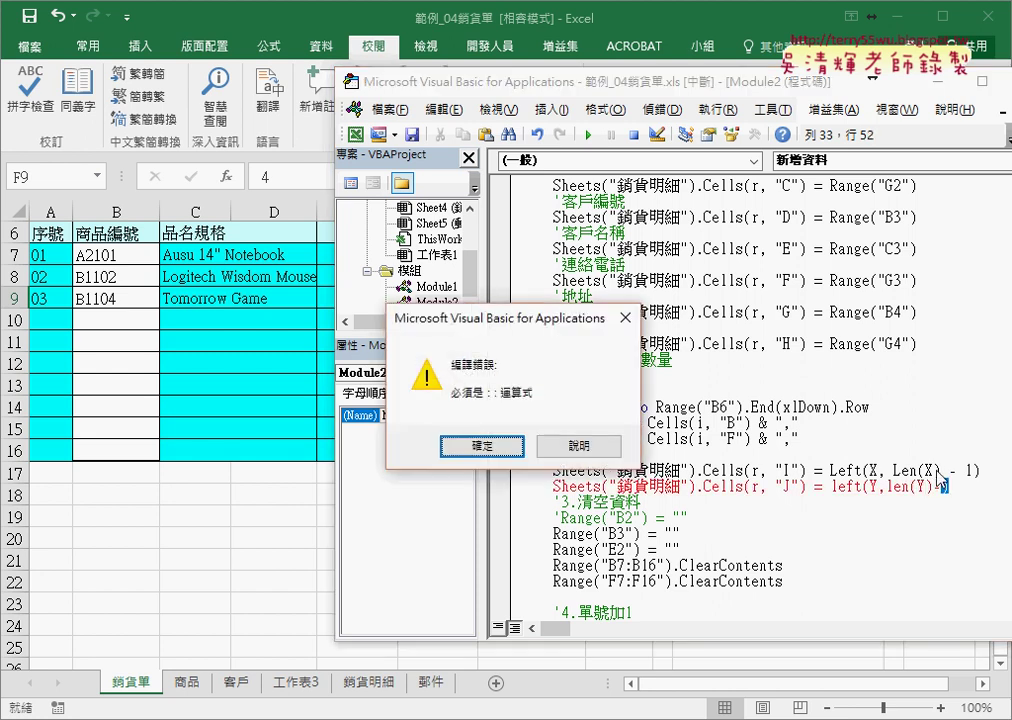
pyautogui.press('Return')
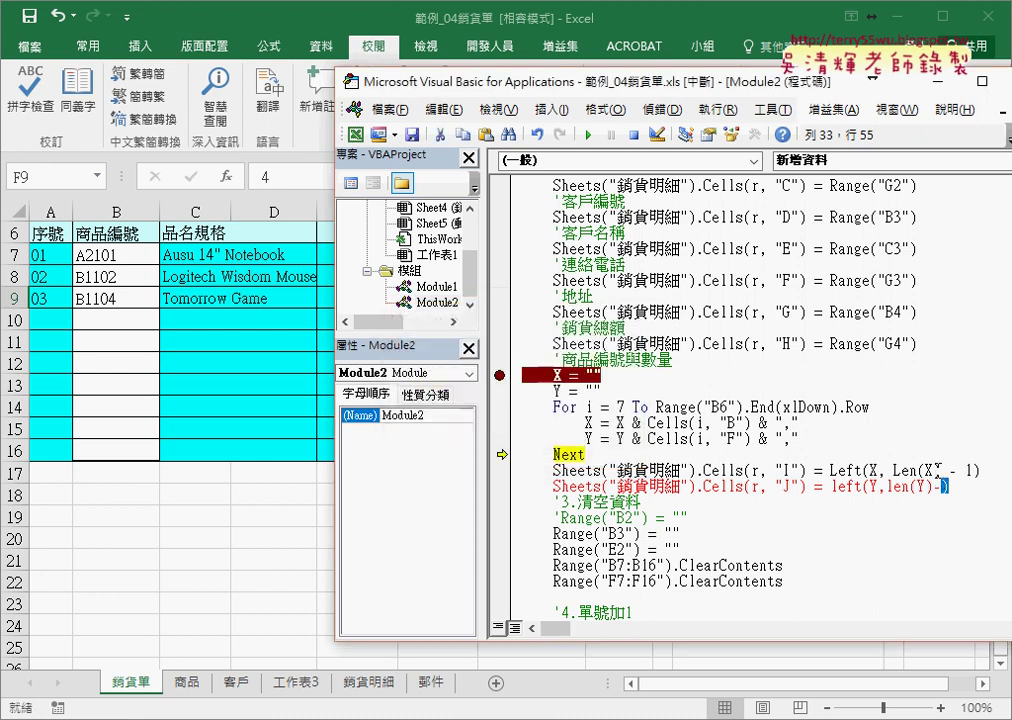
pyautogui.write('1')
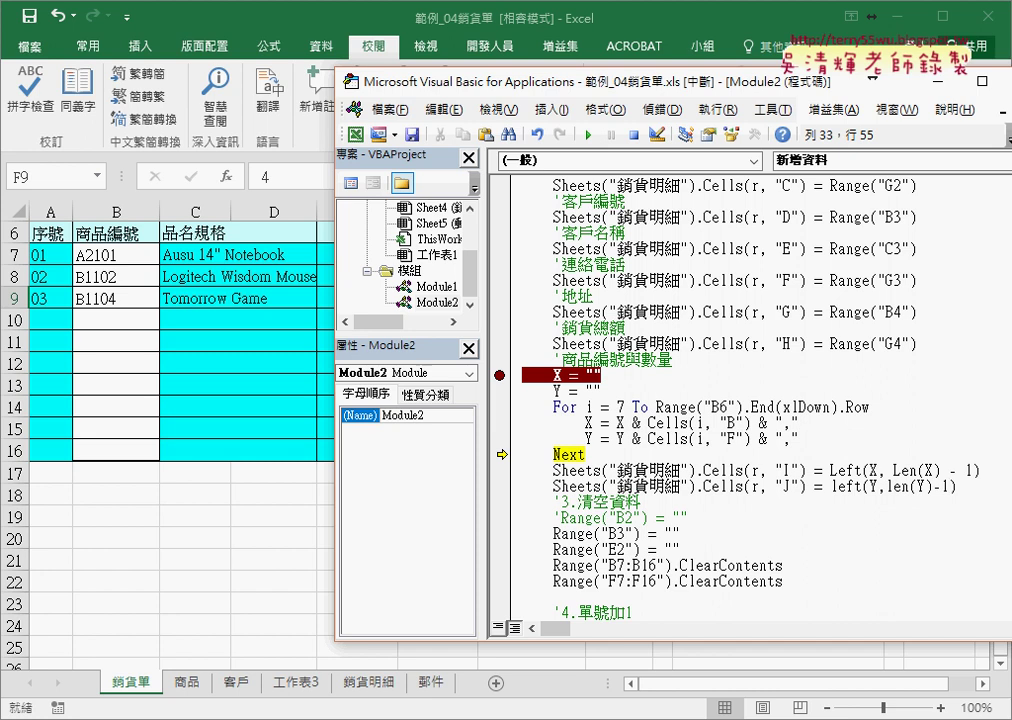
pyautogui.click(945, 452)
pyautogui.press('F8')
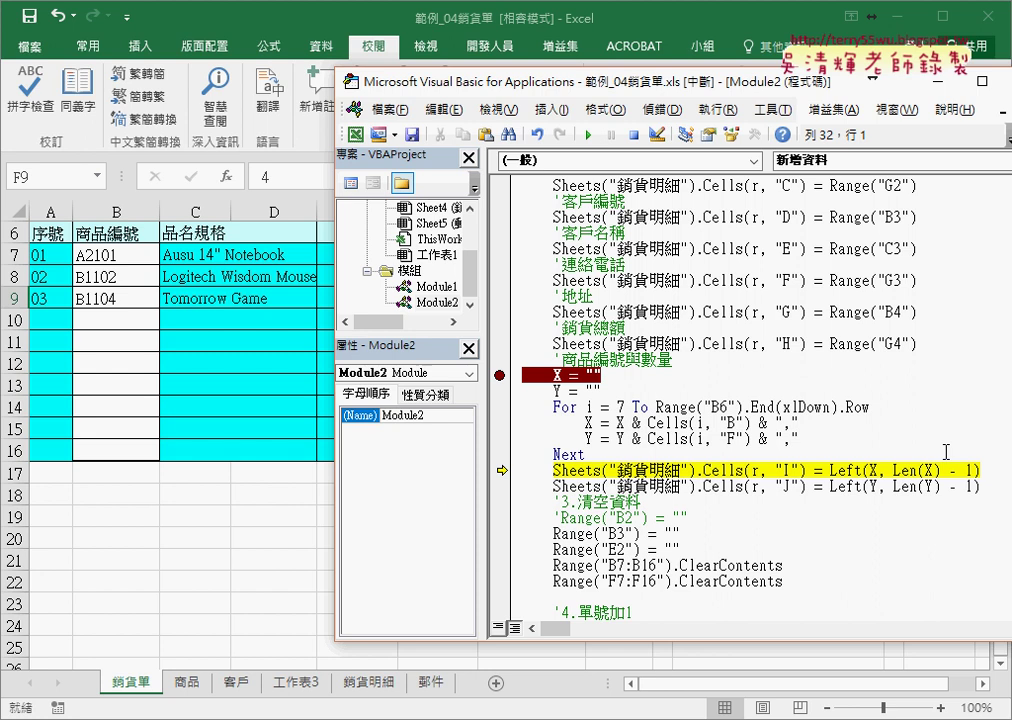
# Step: Run the macro to completion and verify I21 holds A2101,B1102,B1104 and J21 holds 4,4,4
pyautogui.press('F8')
pyautogui.press('F8')
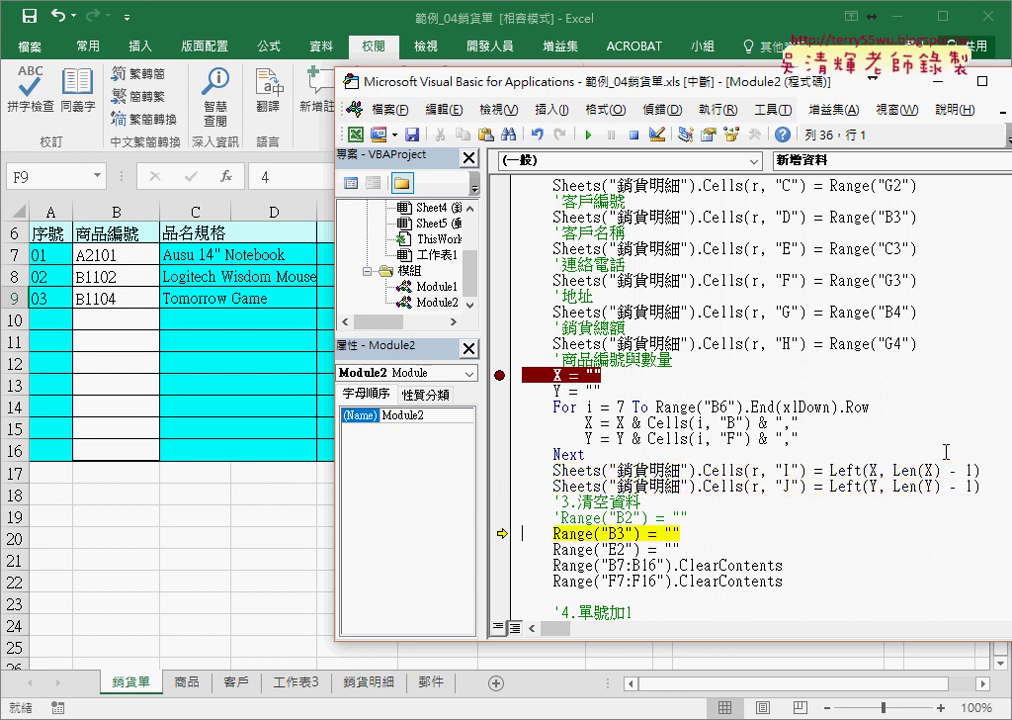
pyautogui.press('F5')
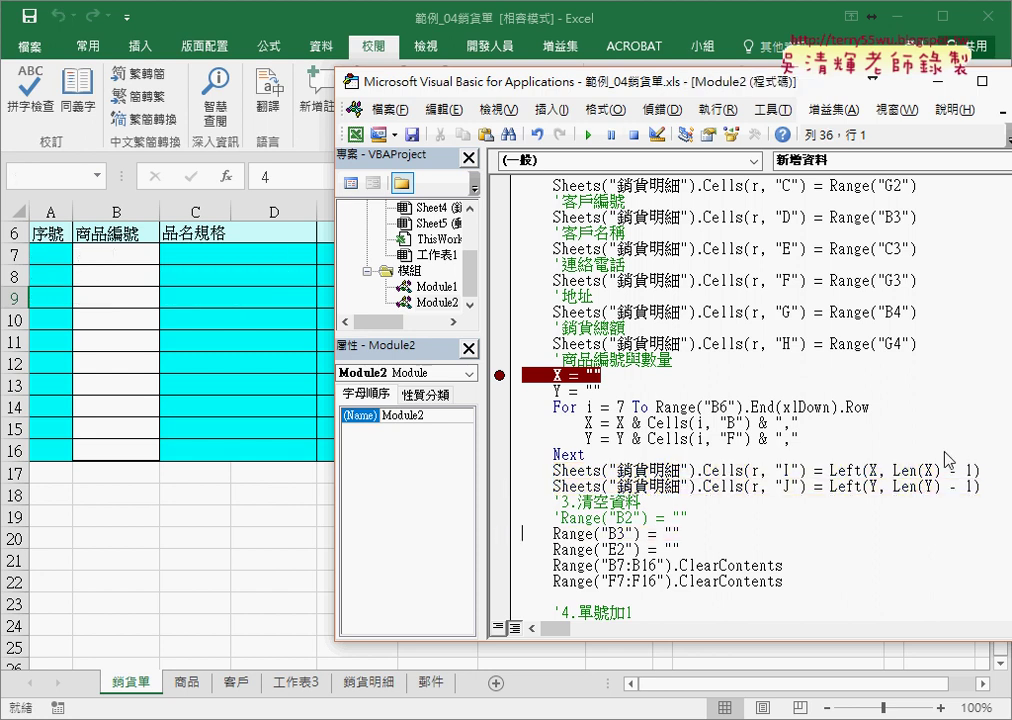
pyautogui.click(290, 540)
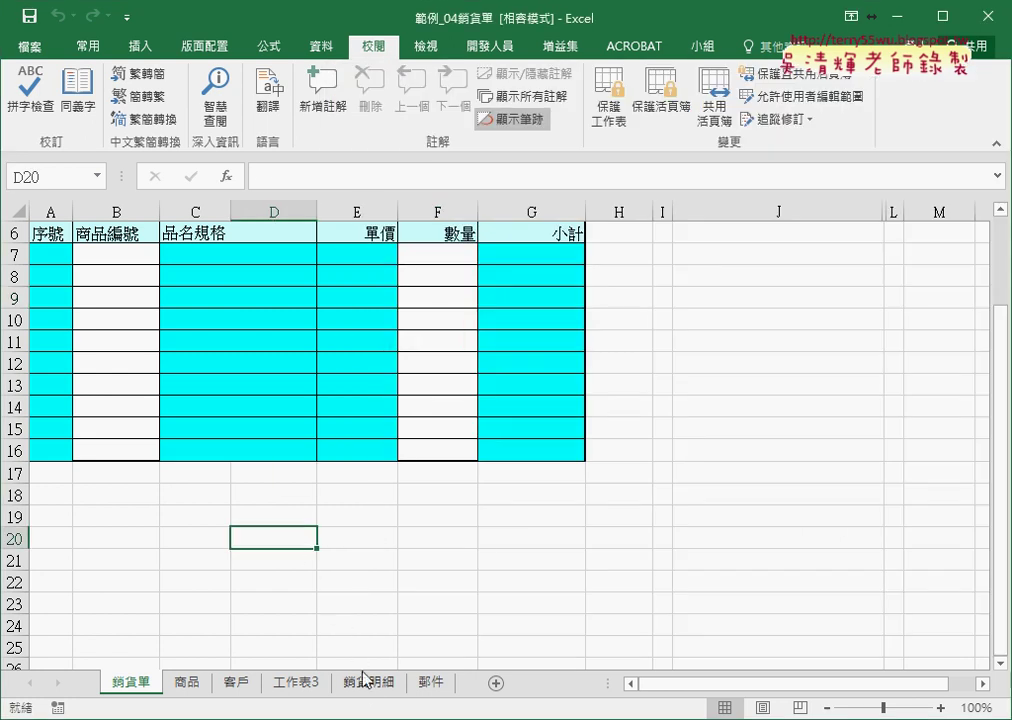
pyautogui.click(366, 681)
pyautogui.click(870, 342)
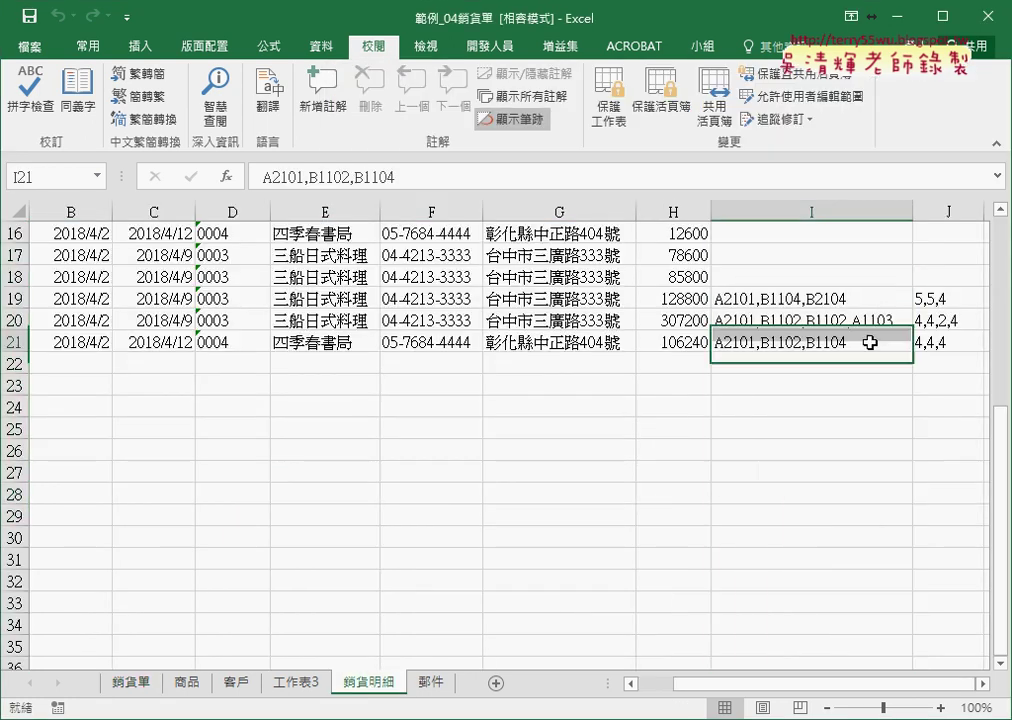
pyautogui.click(959, 343)
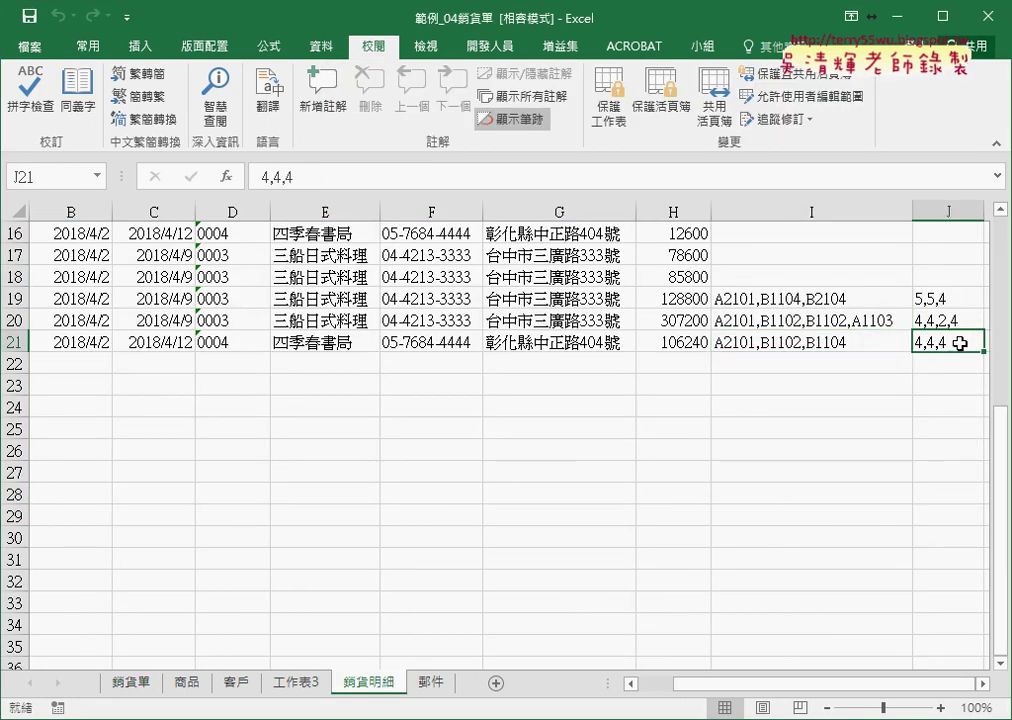
pyautogui.click(728, 343)
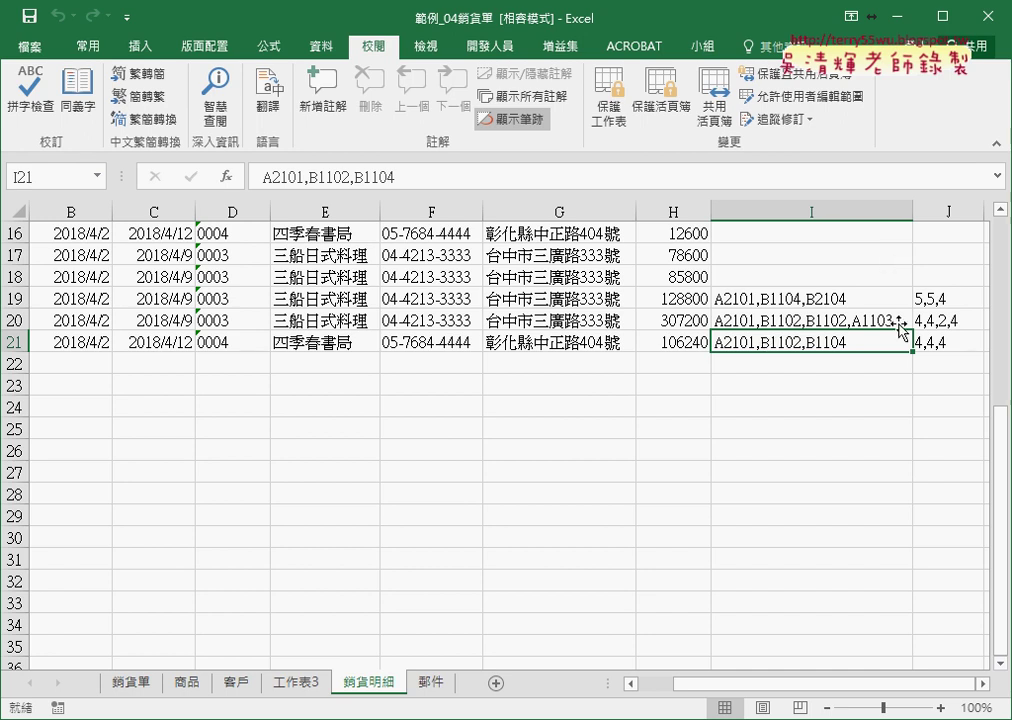
pyautogui.click(959, 347)
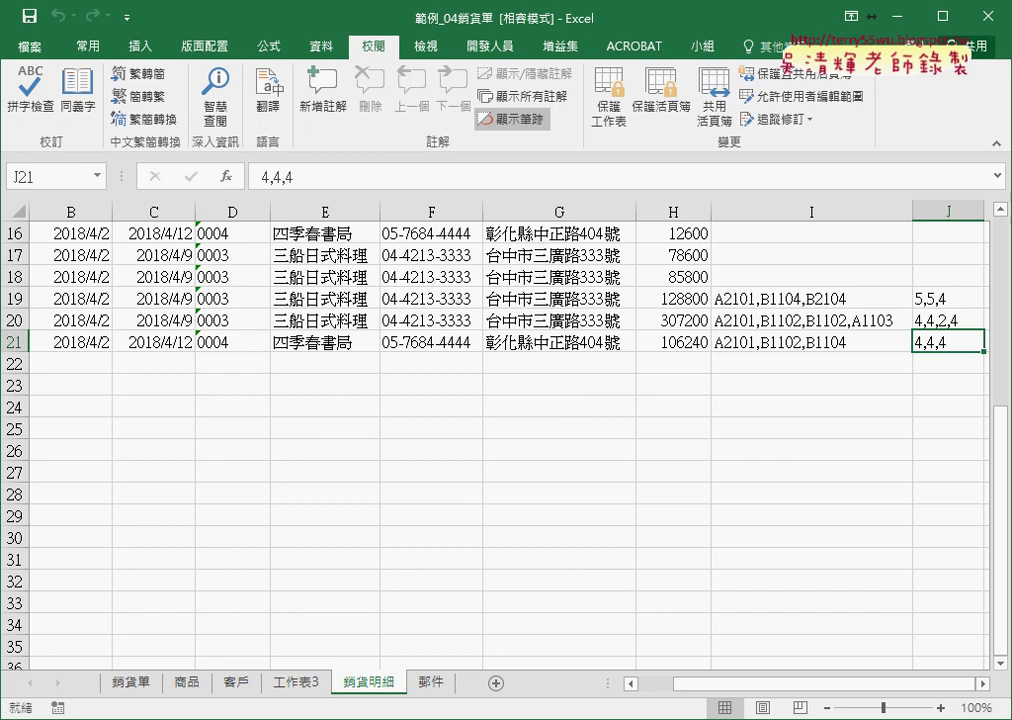
pyautogui.click(508, 719)
pyautogui.click(612, 657)
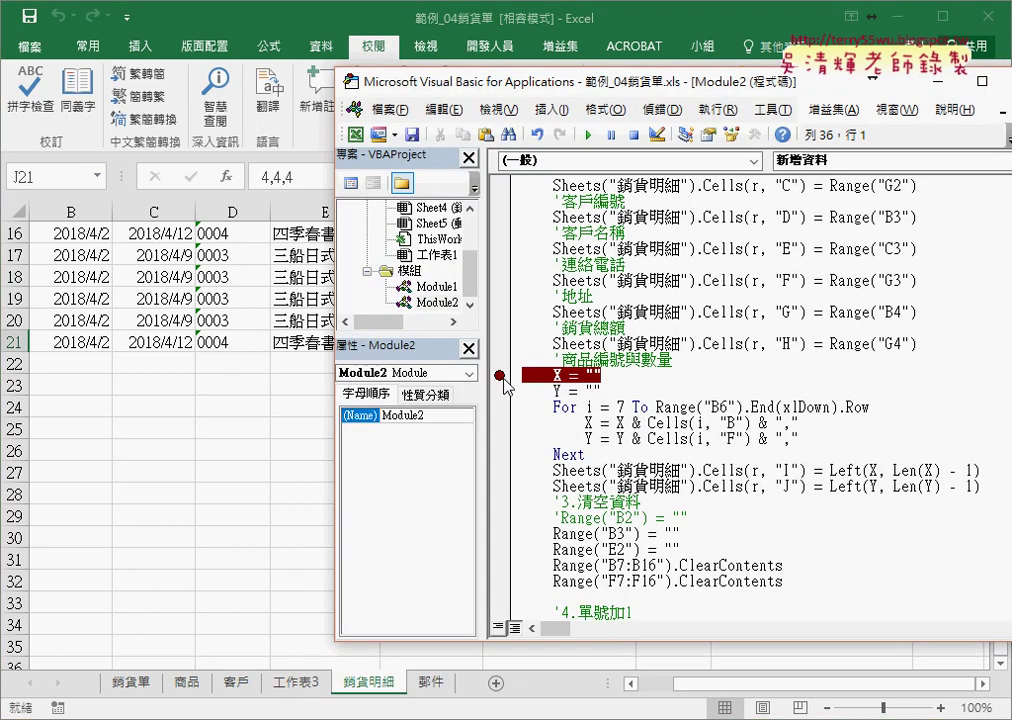
# Step: Clear the breakpoint on the X = "" line and select the X/Y loop code
pyautogui.click(500, 372)
pyautogui.moveTo(980, 486); pyautogui.dragTo(522, 376)
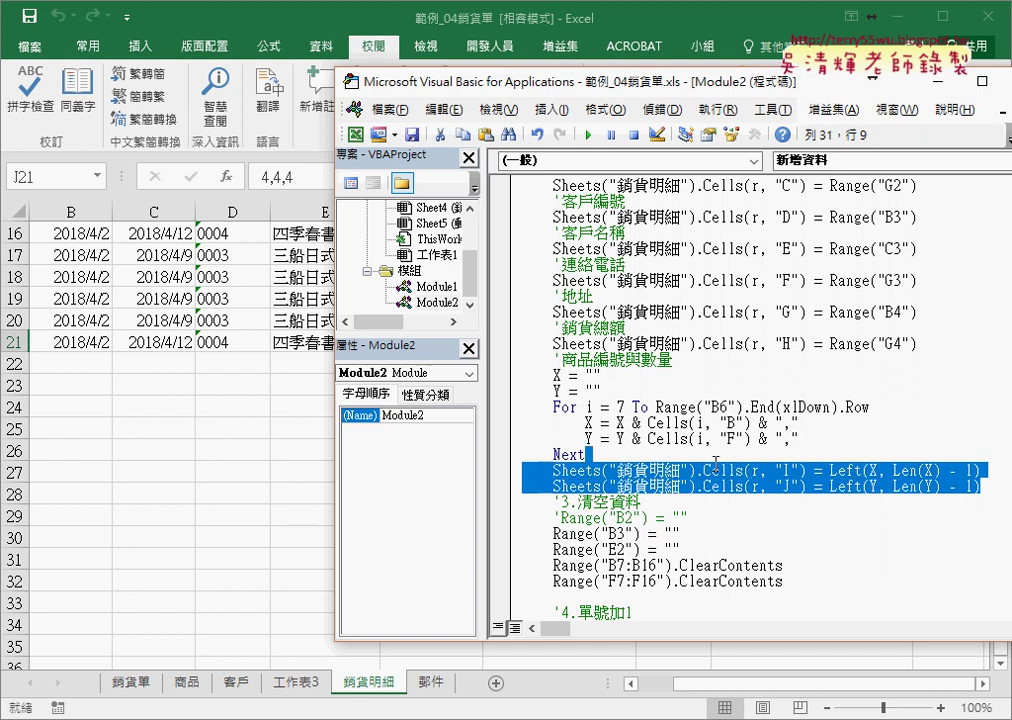